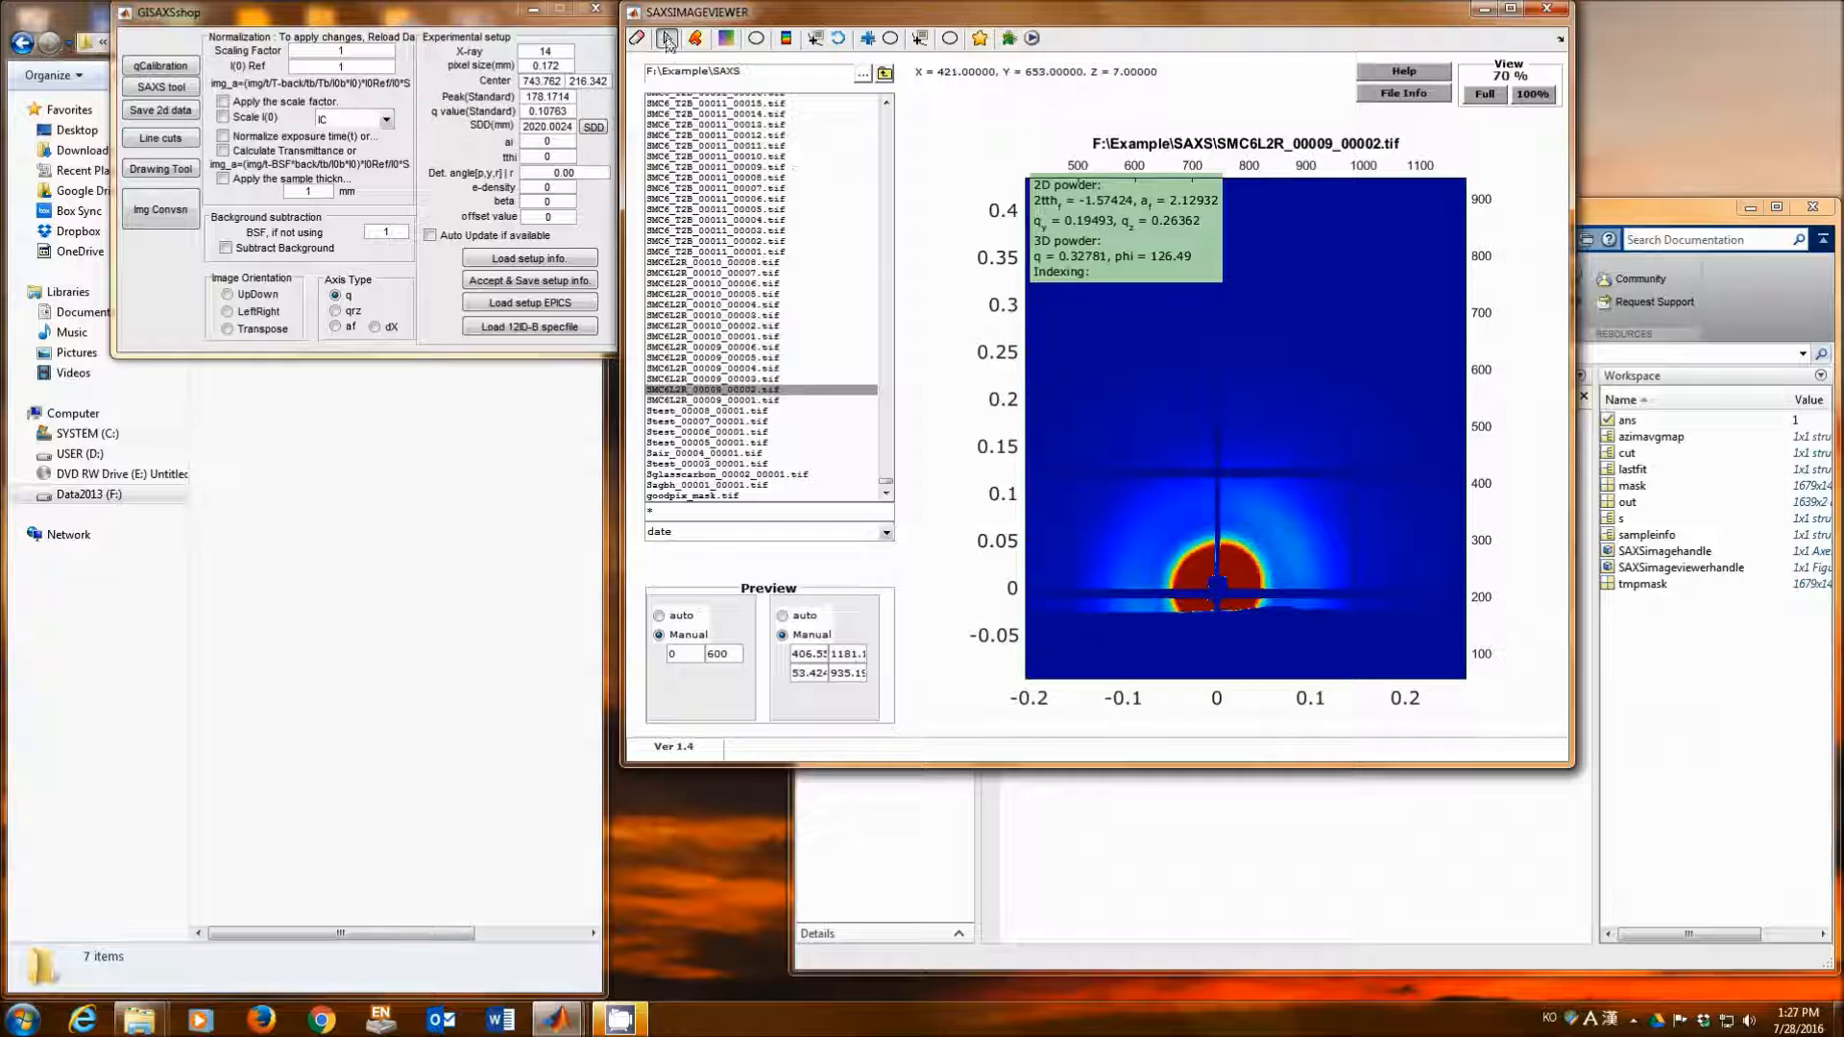
# Step: Turn off the cursor read-out on the scattering image and open the SAXS averaging tool beneath the setup window
pyautogui.click(667, 38)
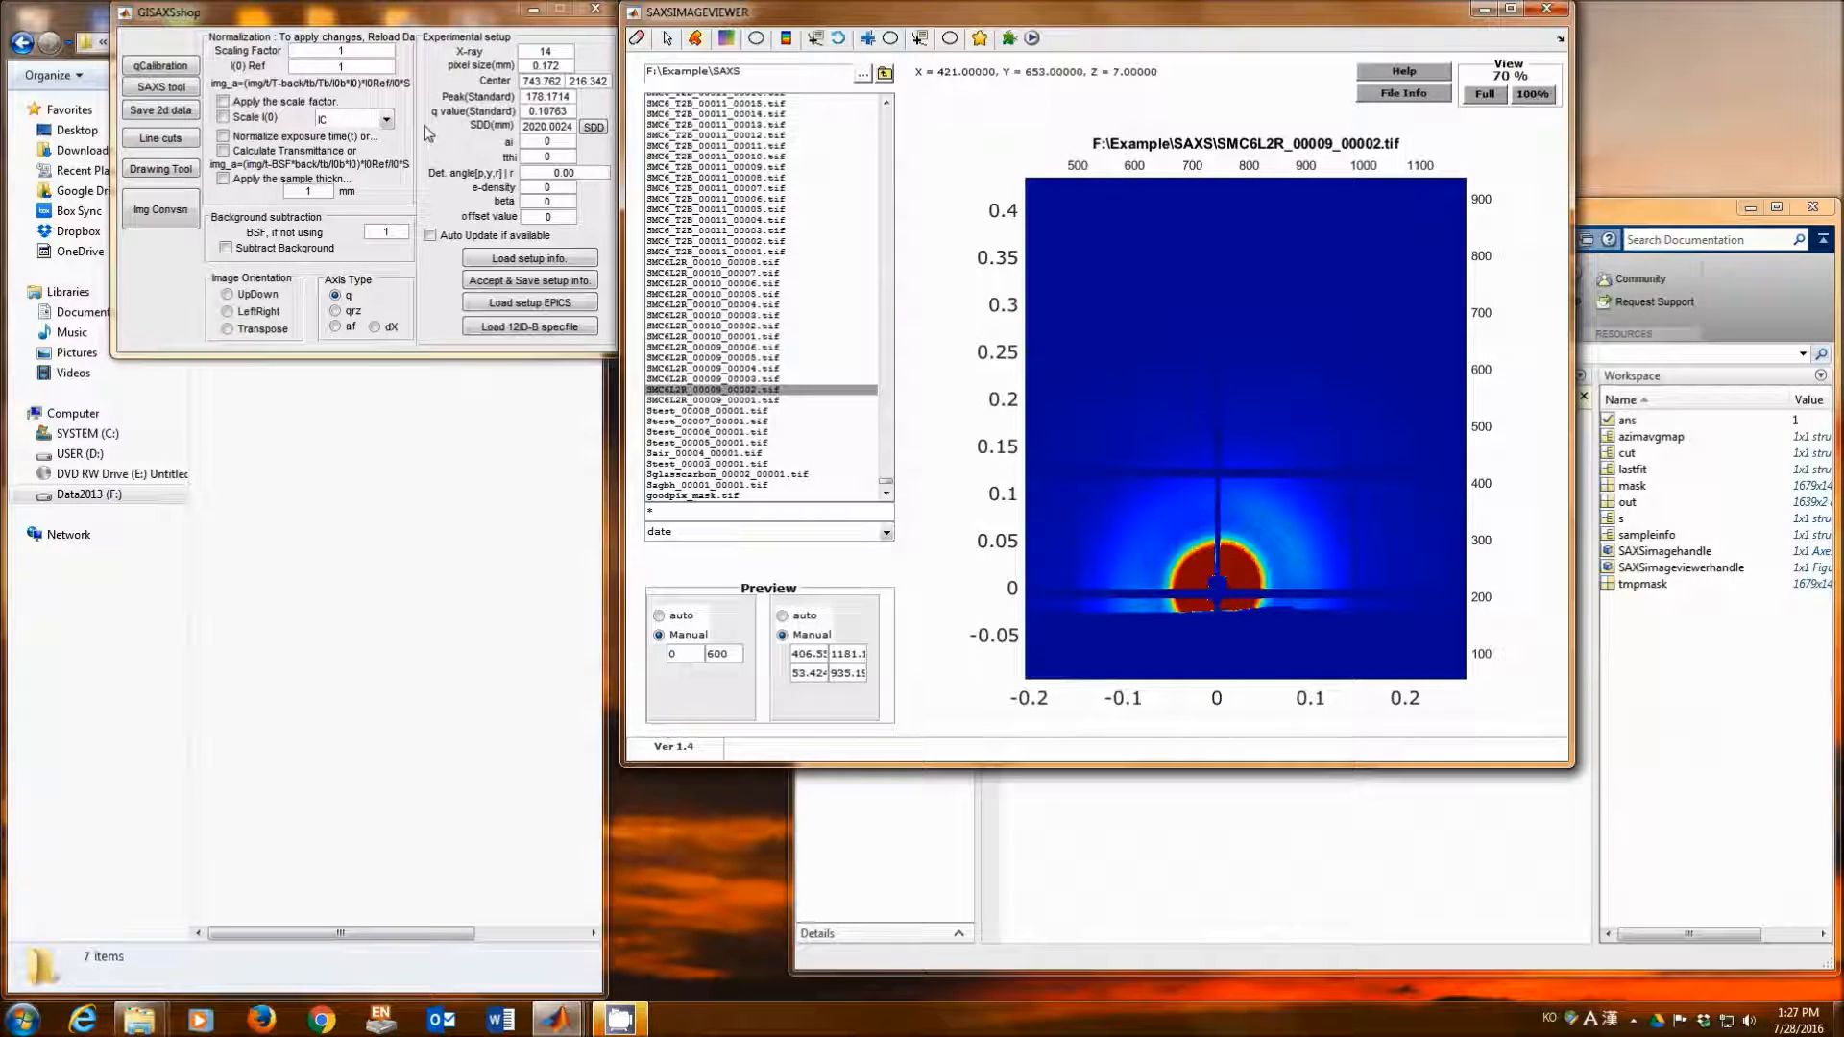
pyautogui.moveTo(427, 16)
pyautogui.mouseDown()
pyautogui.moveTo(399, 31)
pyautogui.moveTo(415, 17)
pyautogui.mouseUp()
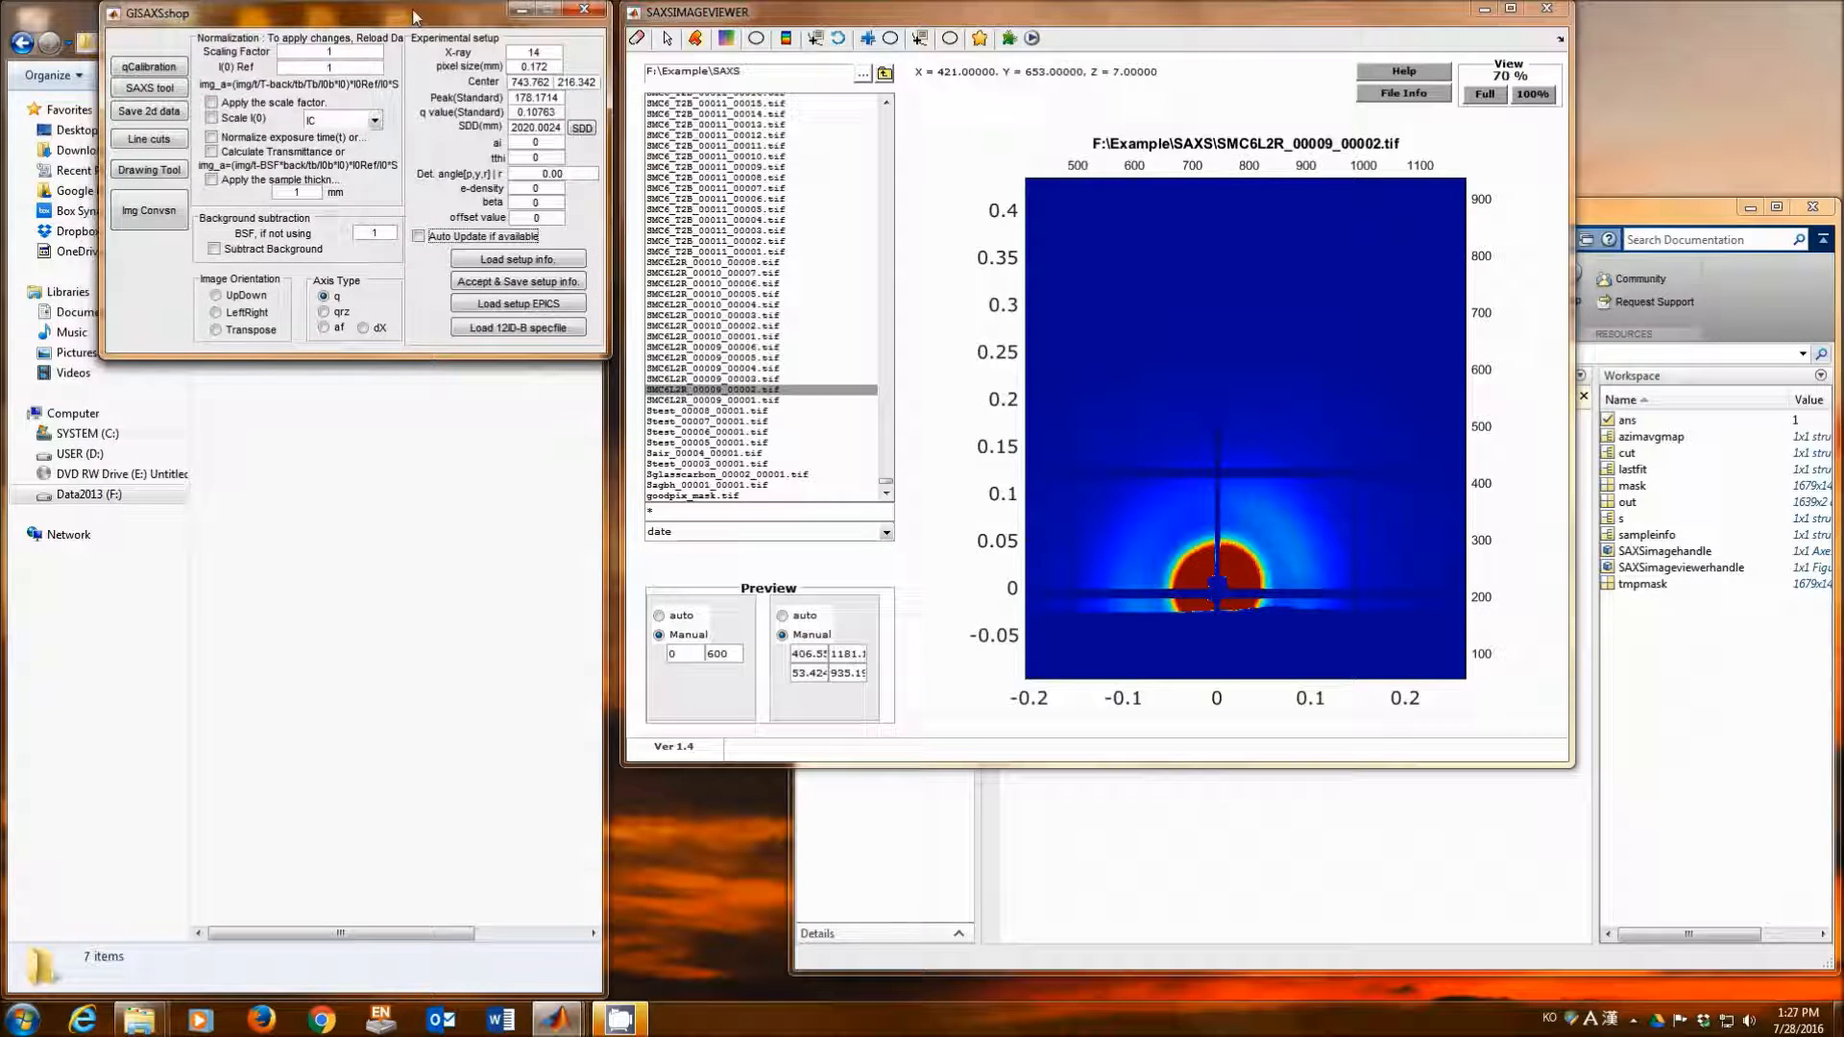
pyautogui.click(151, 91)
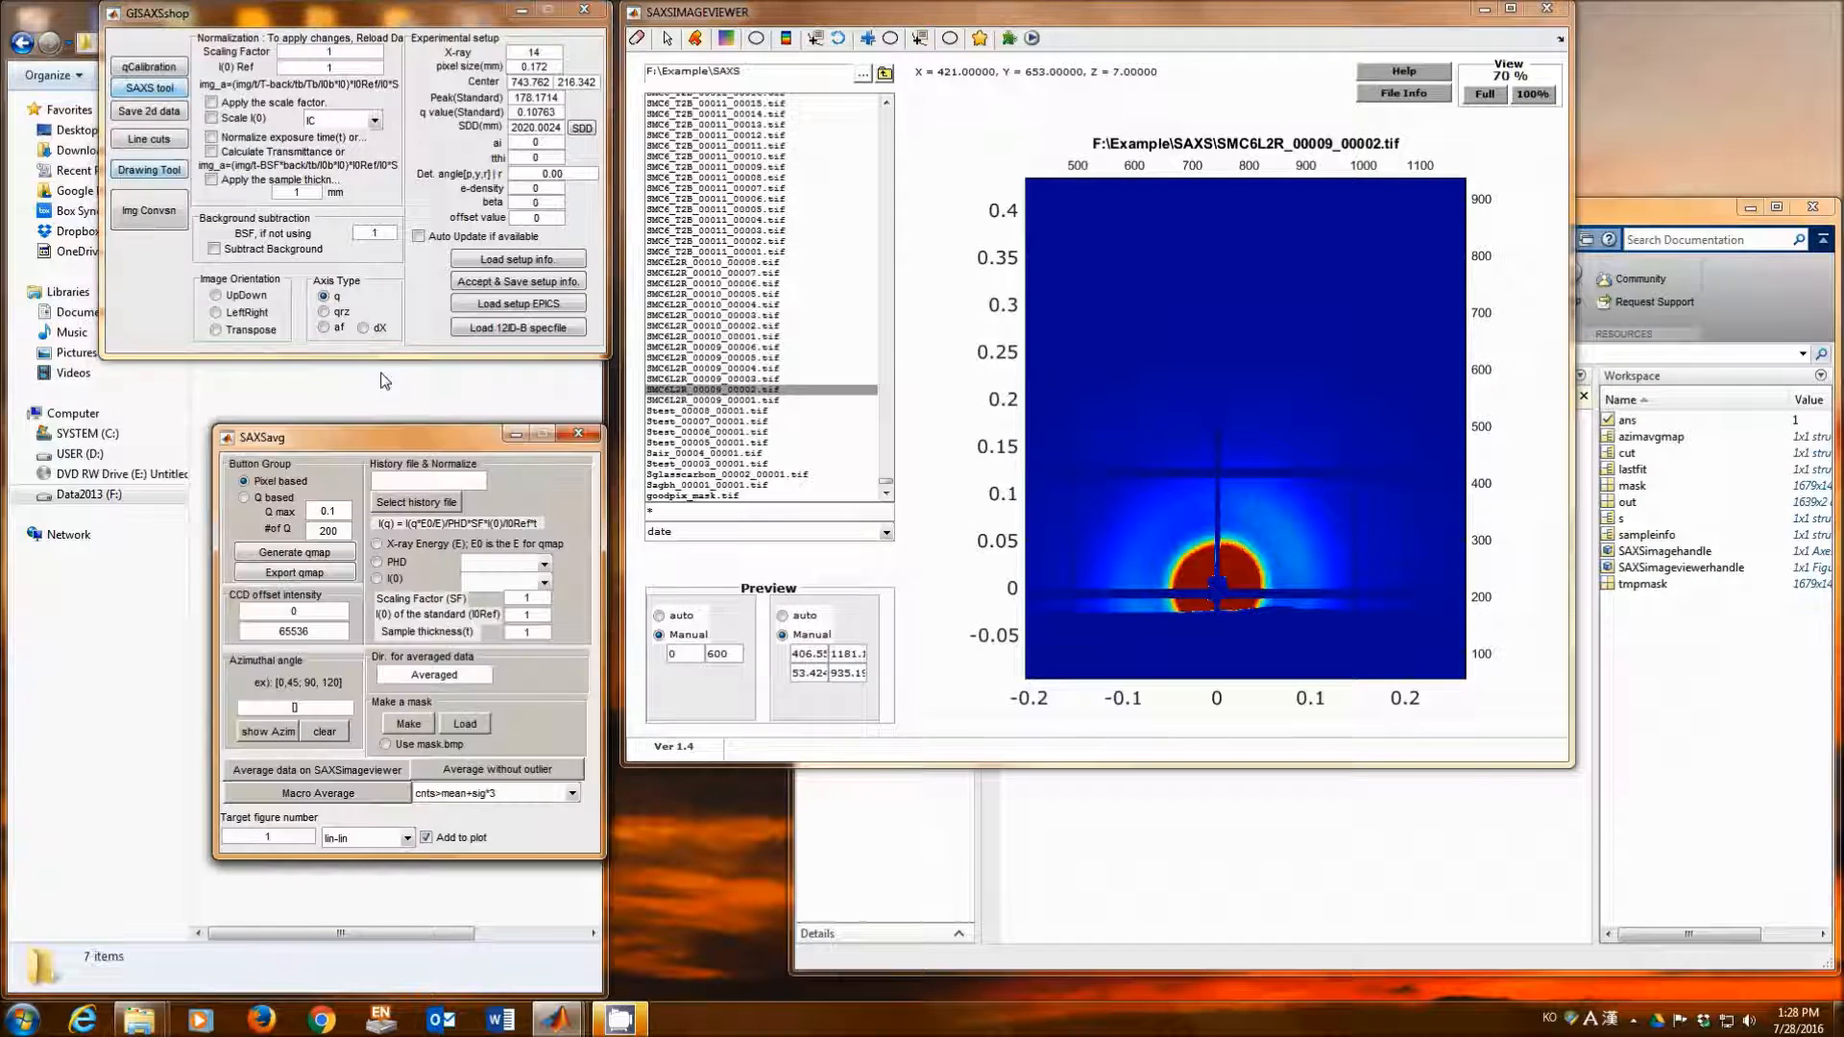
pyautogui.moveTo(418, 448); pyautogui.dragTo(415, 398)
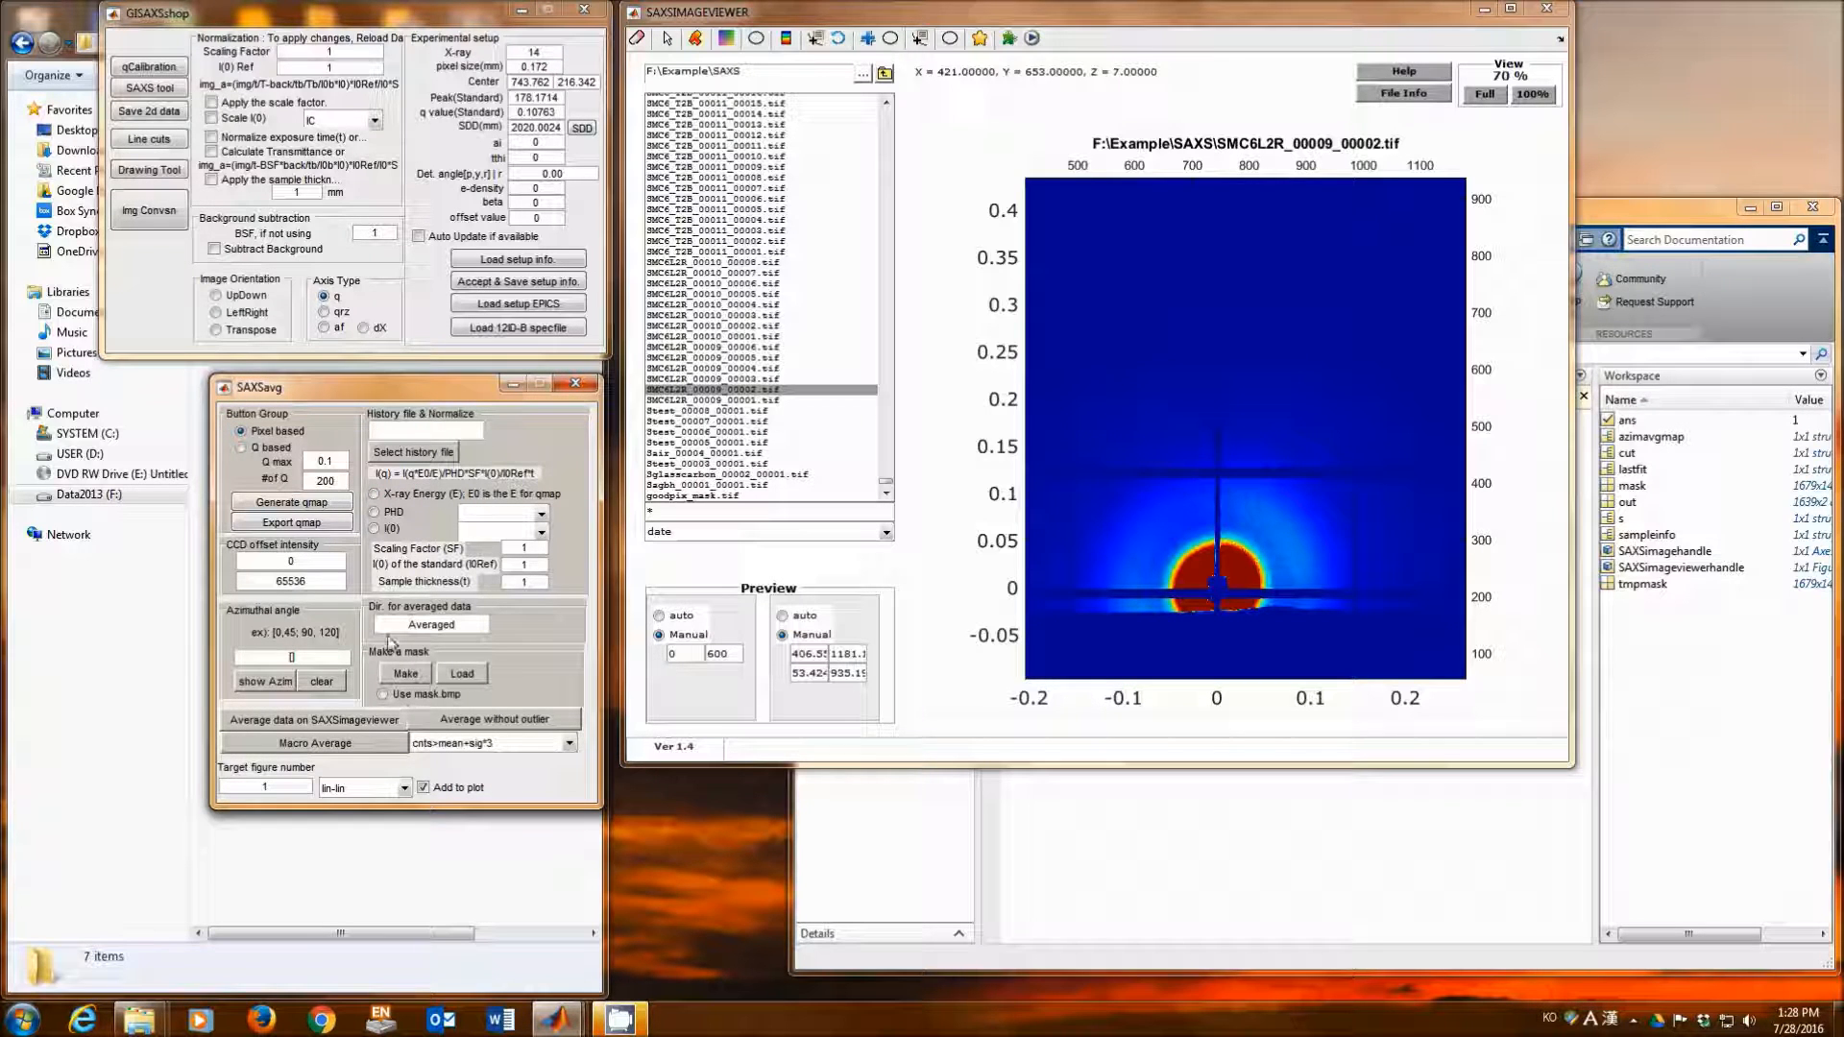
pyautogui.moveTo(396, 384); pyautogui.dragTo(399, 377)
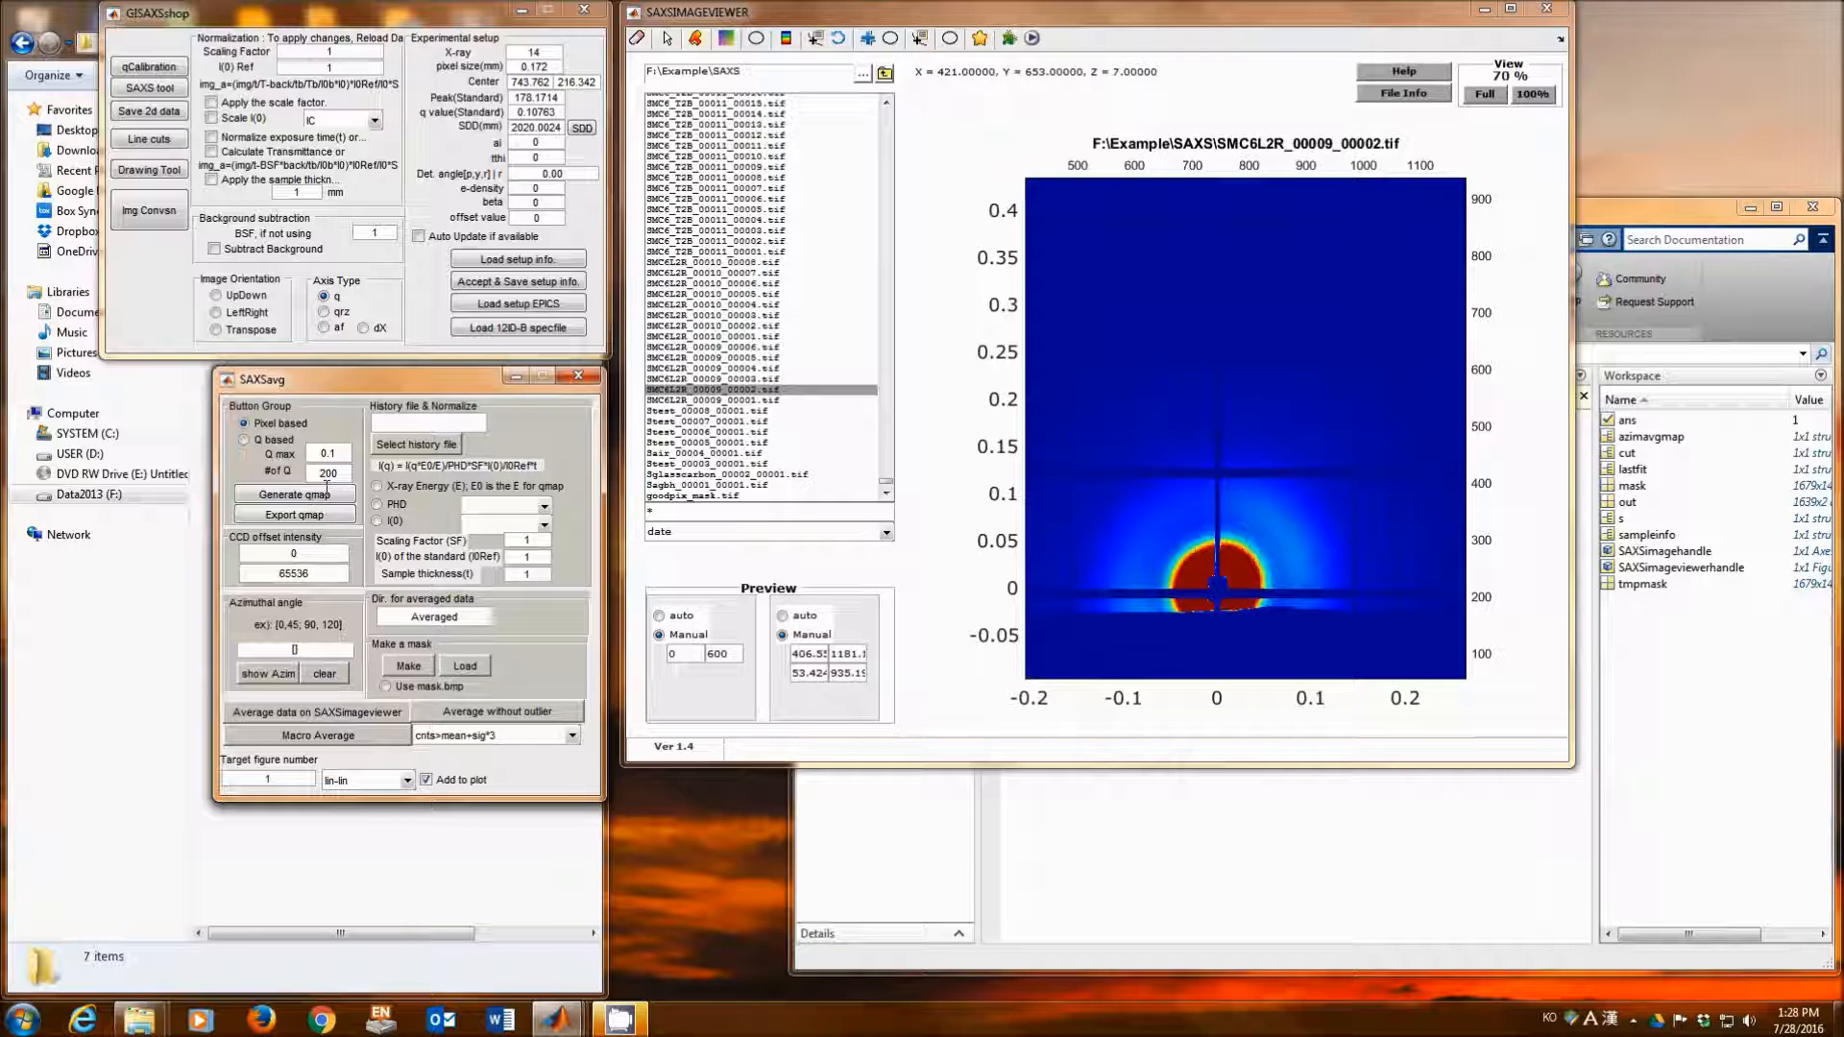
# Step: Generate the q map with the pixel-based option and check the MATLAB command window for its status
pyautogui.click(309, 500)
pyautogui.click(1113, 808)
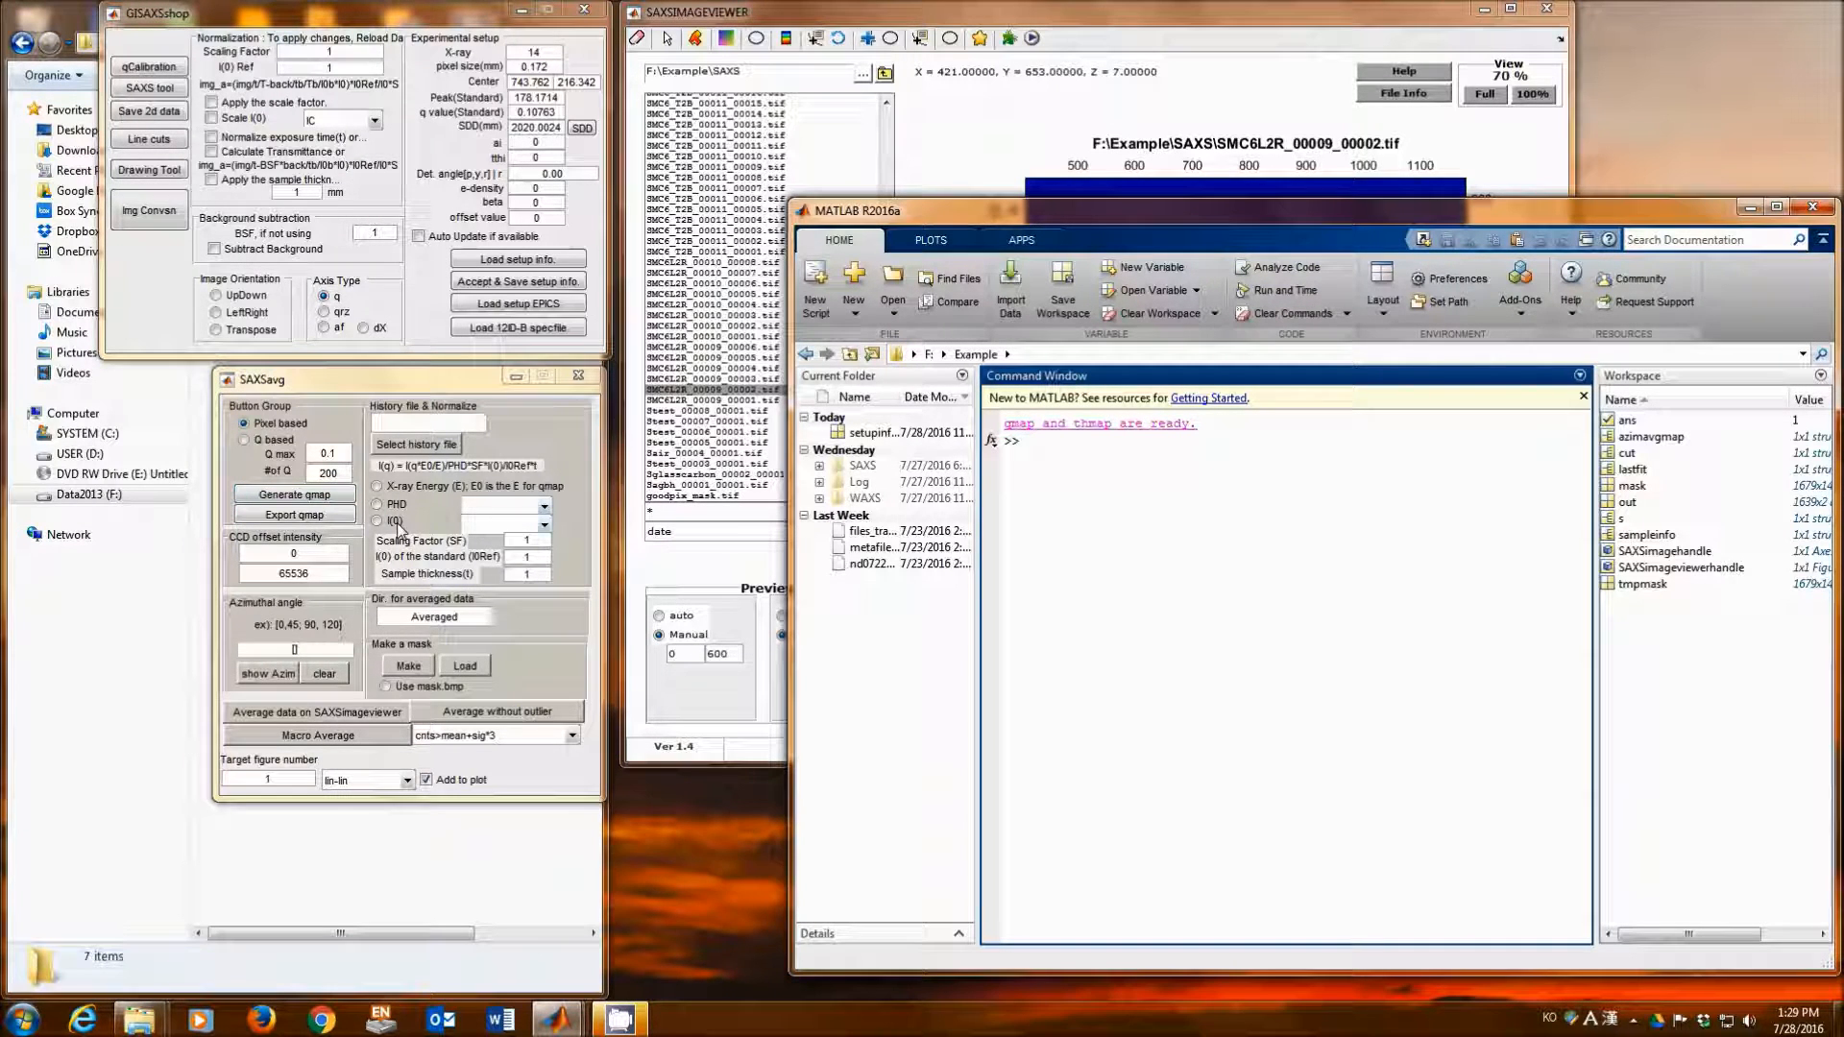
pyautogui.click(1217, 21)
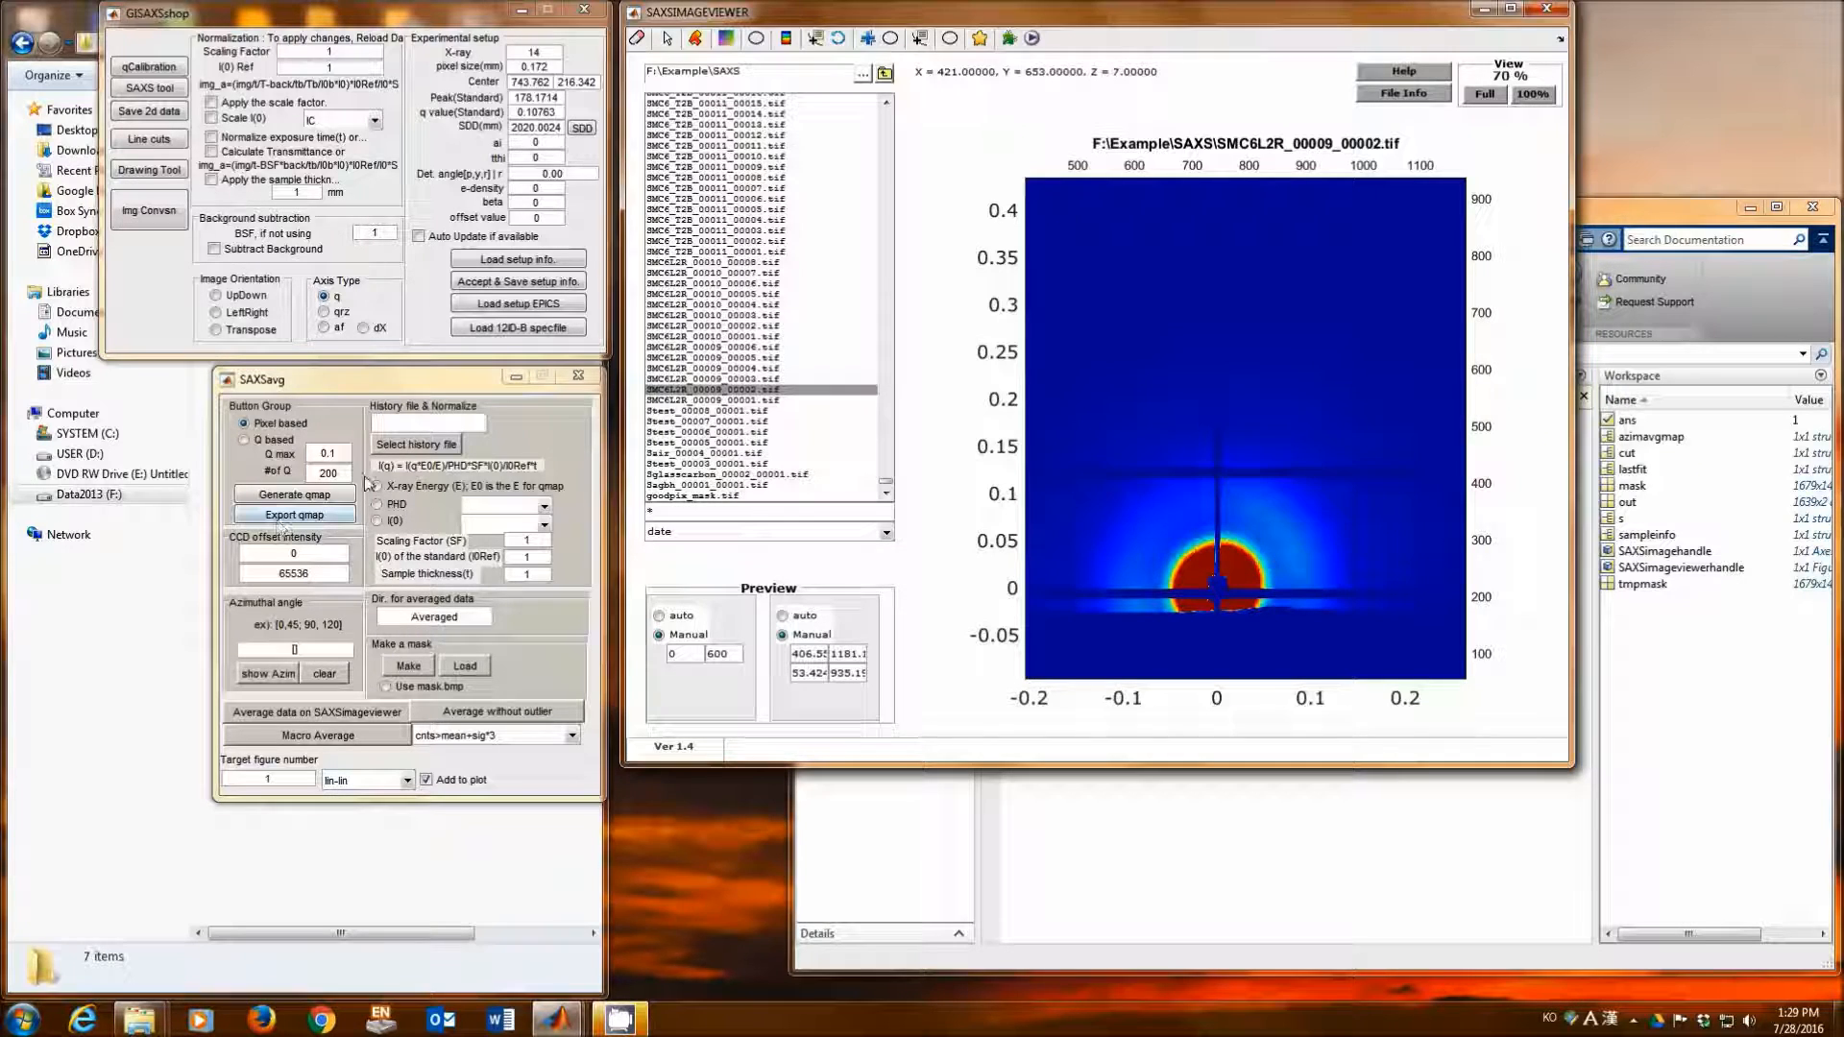
# Step: Set the upper CCD offset intensity limit to 2000000
pyautogui.scroll(-2, 1174, 579)
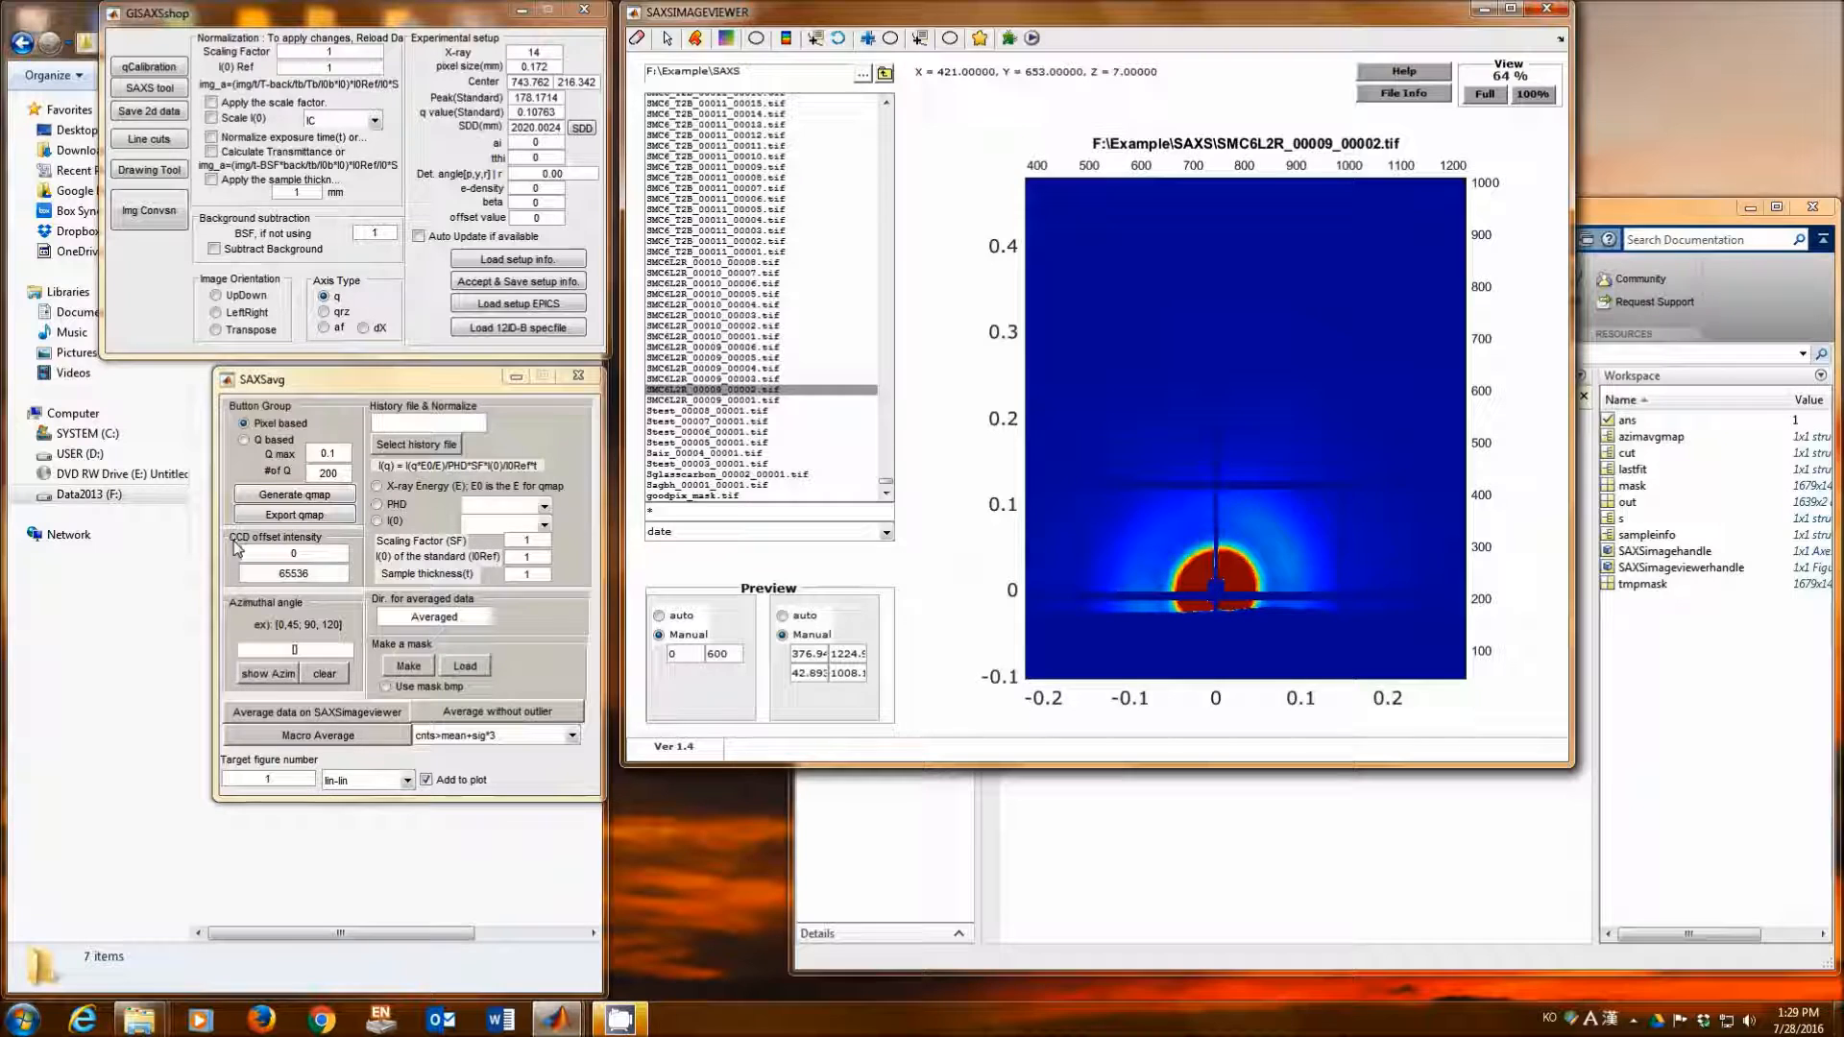
pyautogui.click(296, 553)
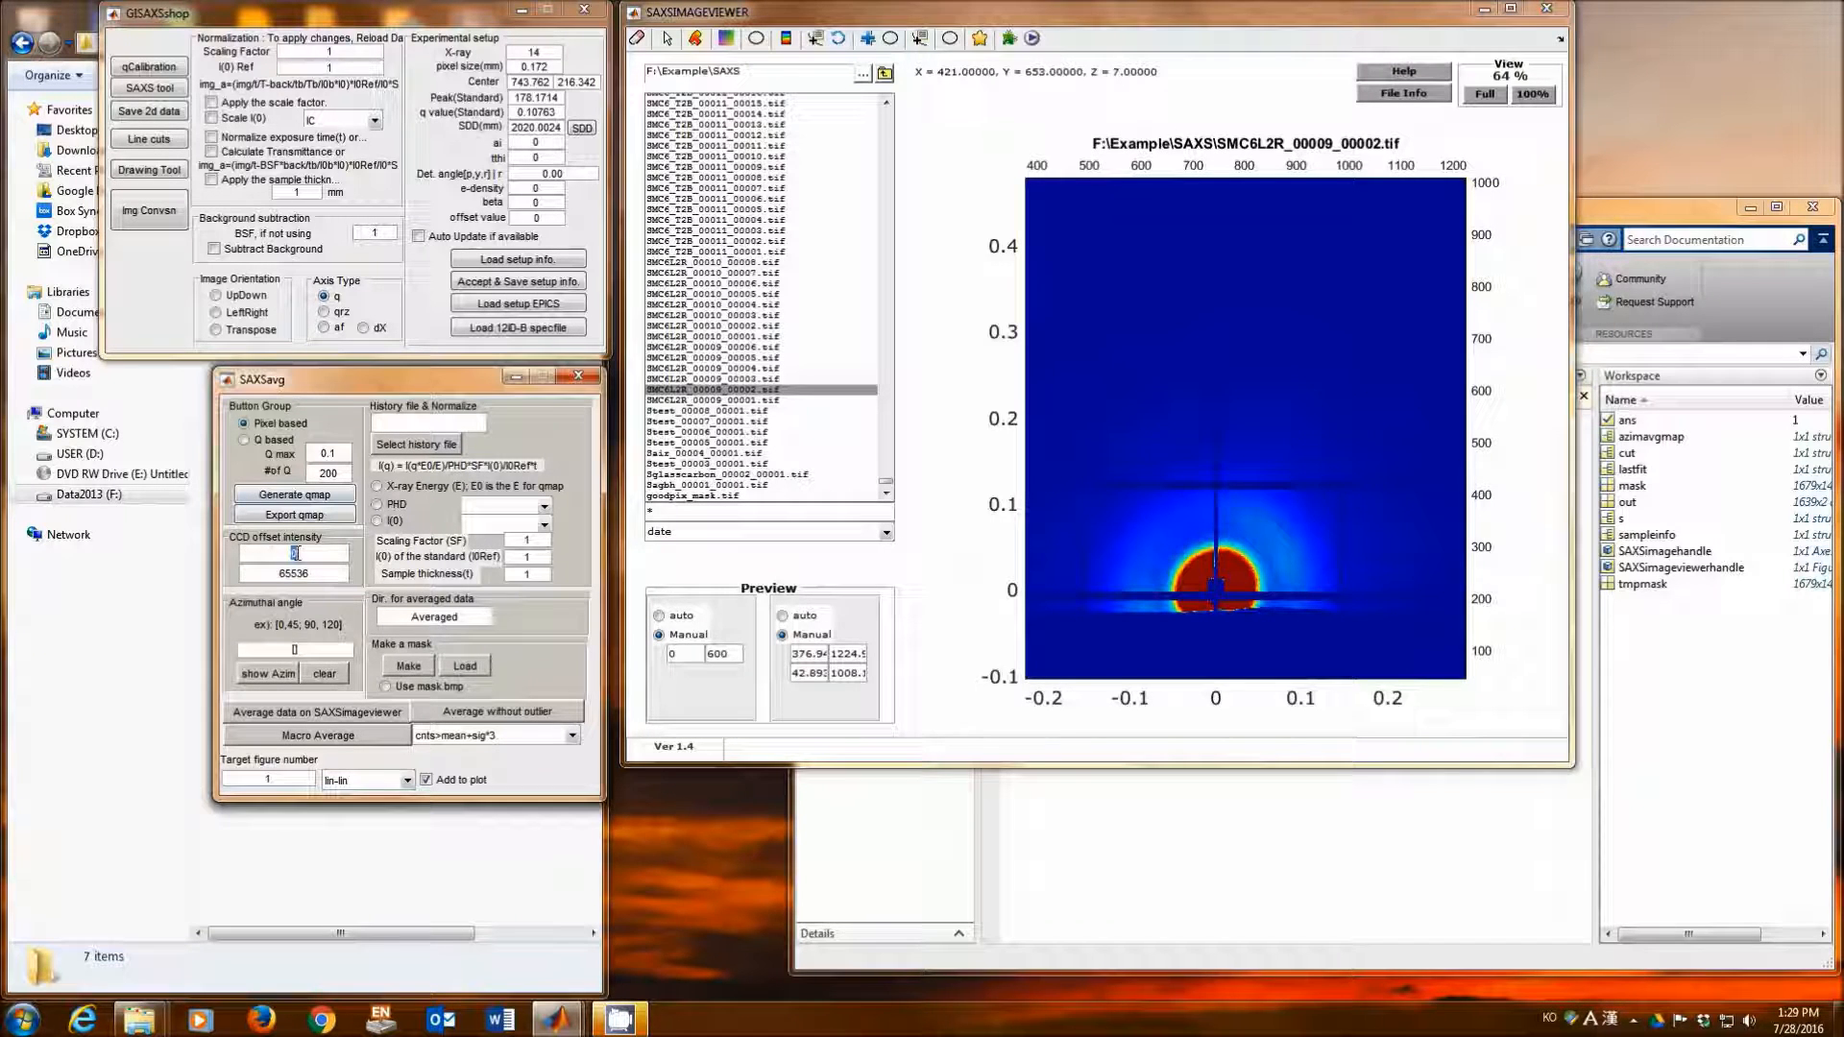
pyautogui.click(322, 574)
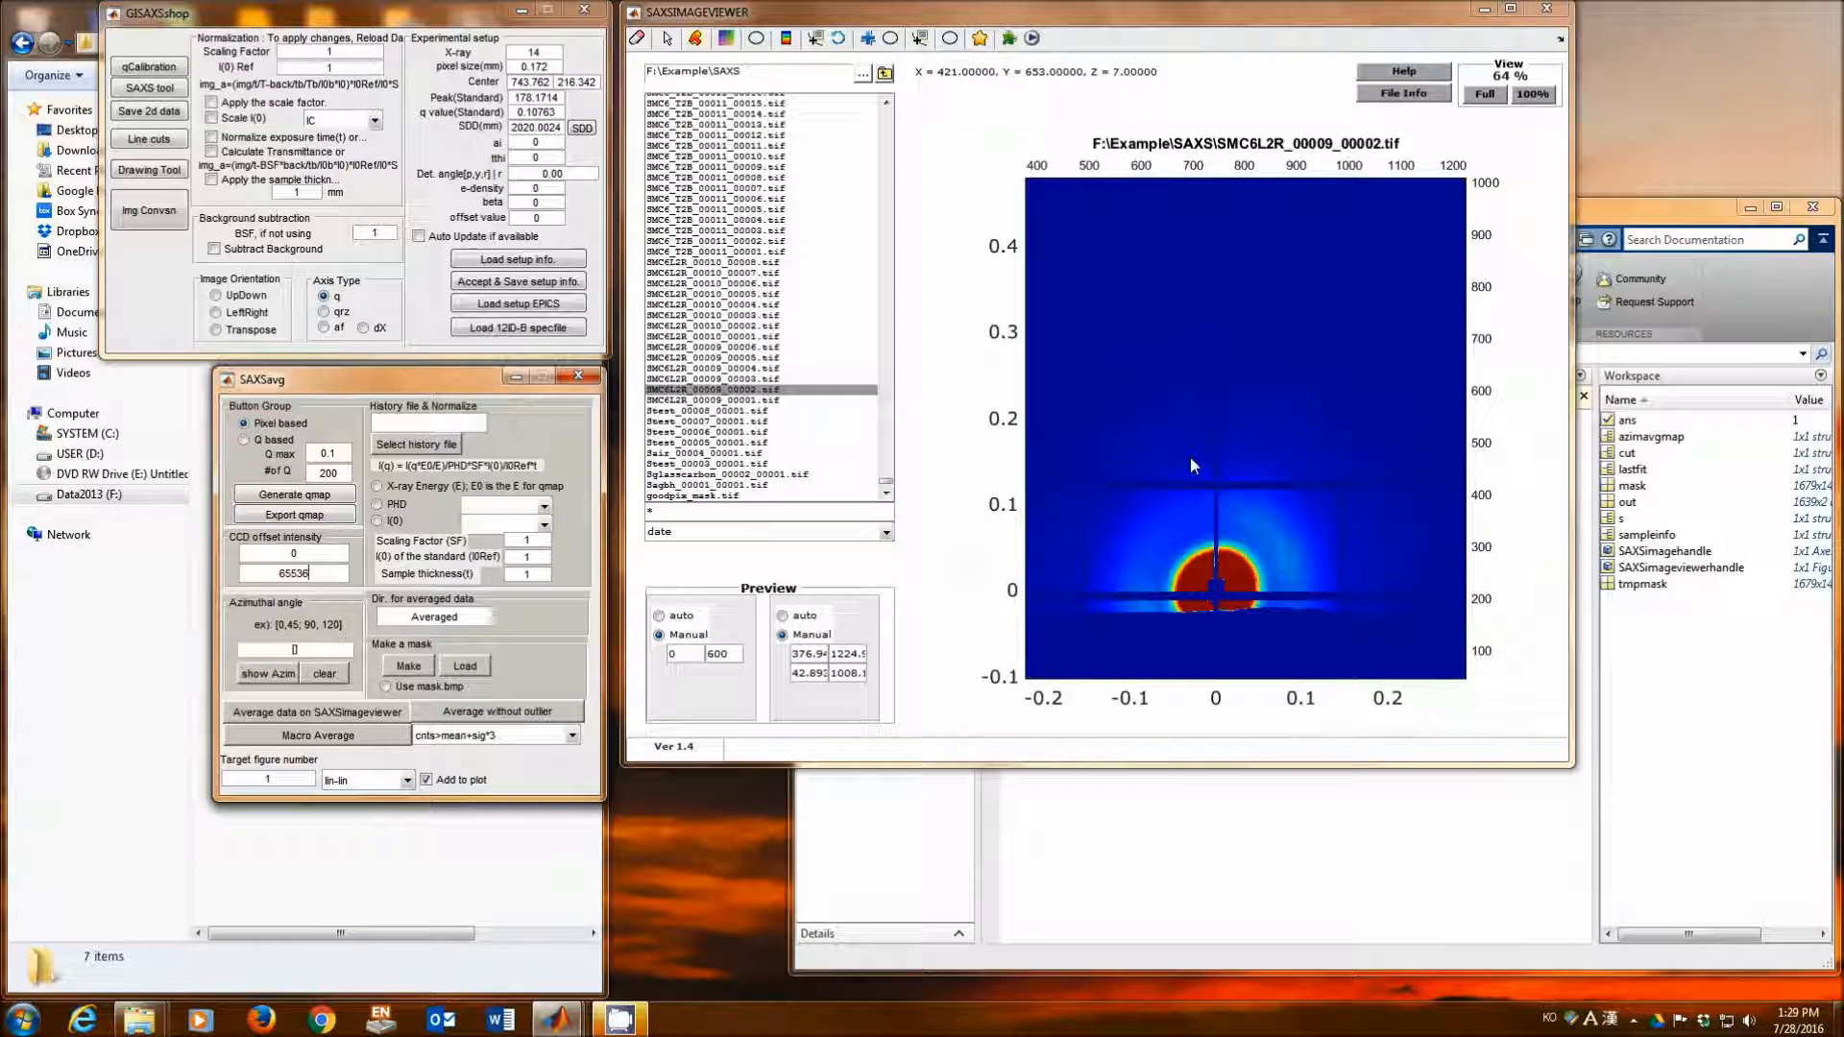
pyautogui.doubleClick(312, 553)
pyautogui.moveTo(276, 579); pyautogui.dragTo(336, 574)
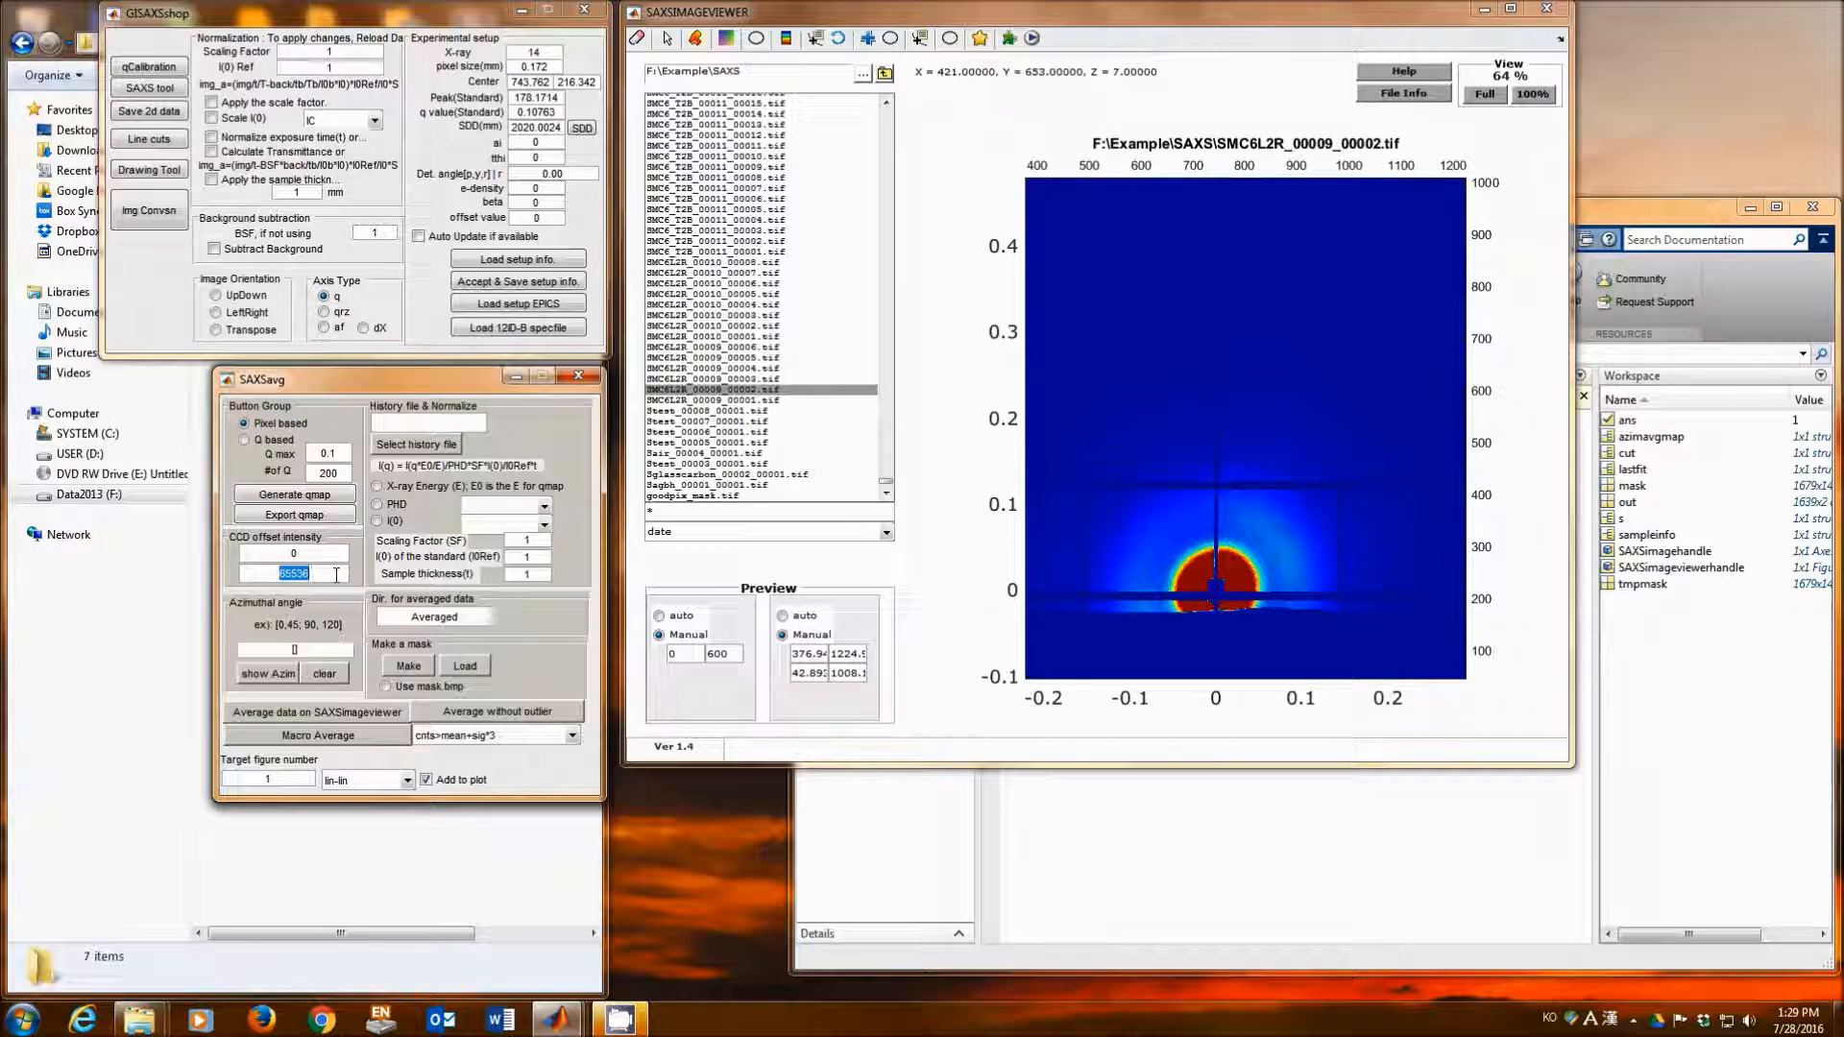
pyautogui.write('20')
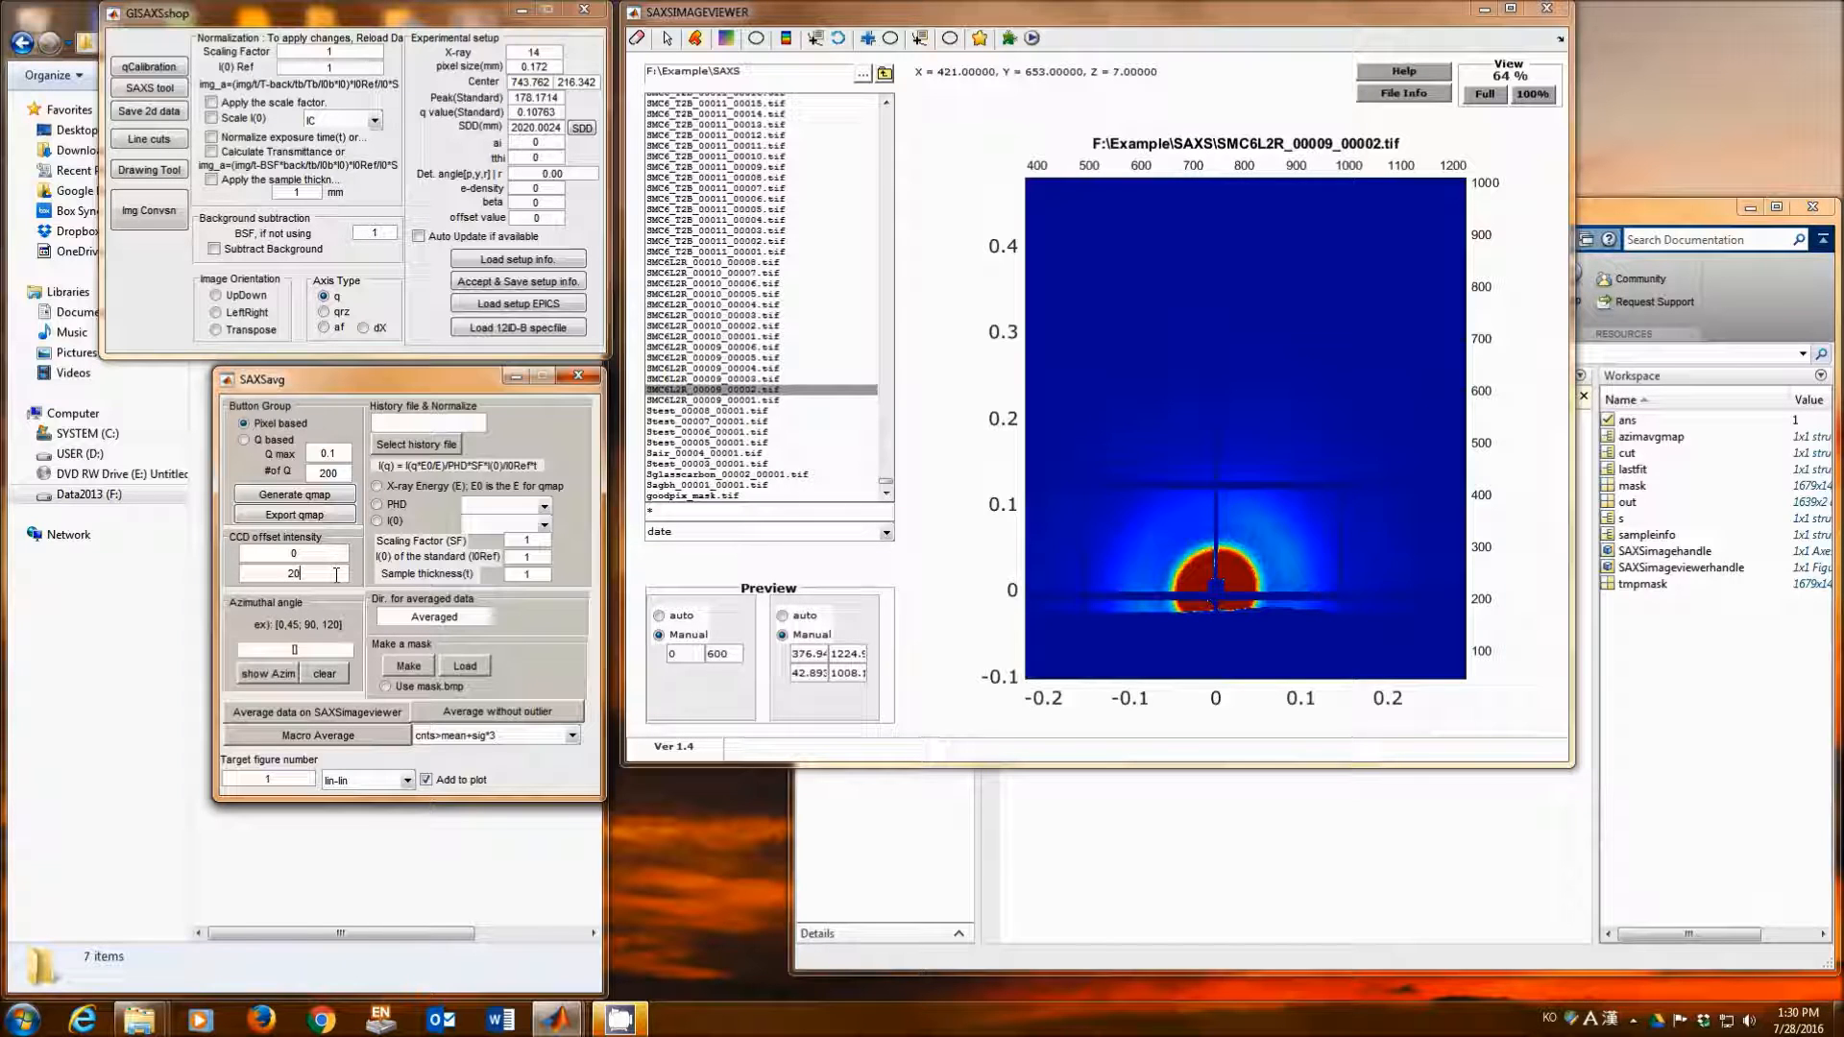
pyautogui.write('00000')
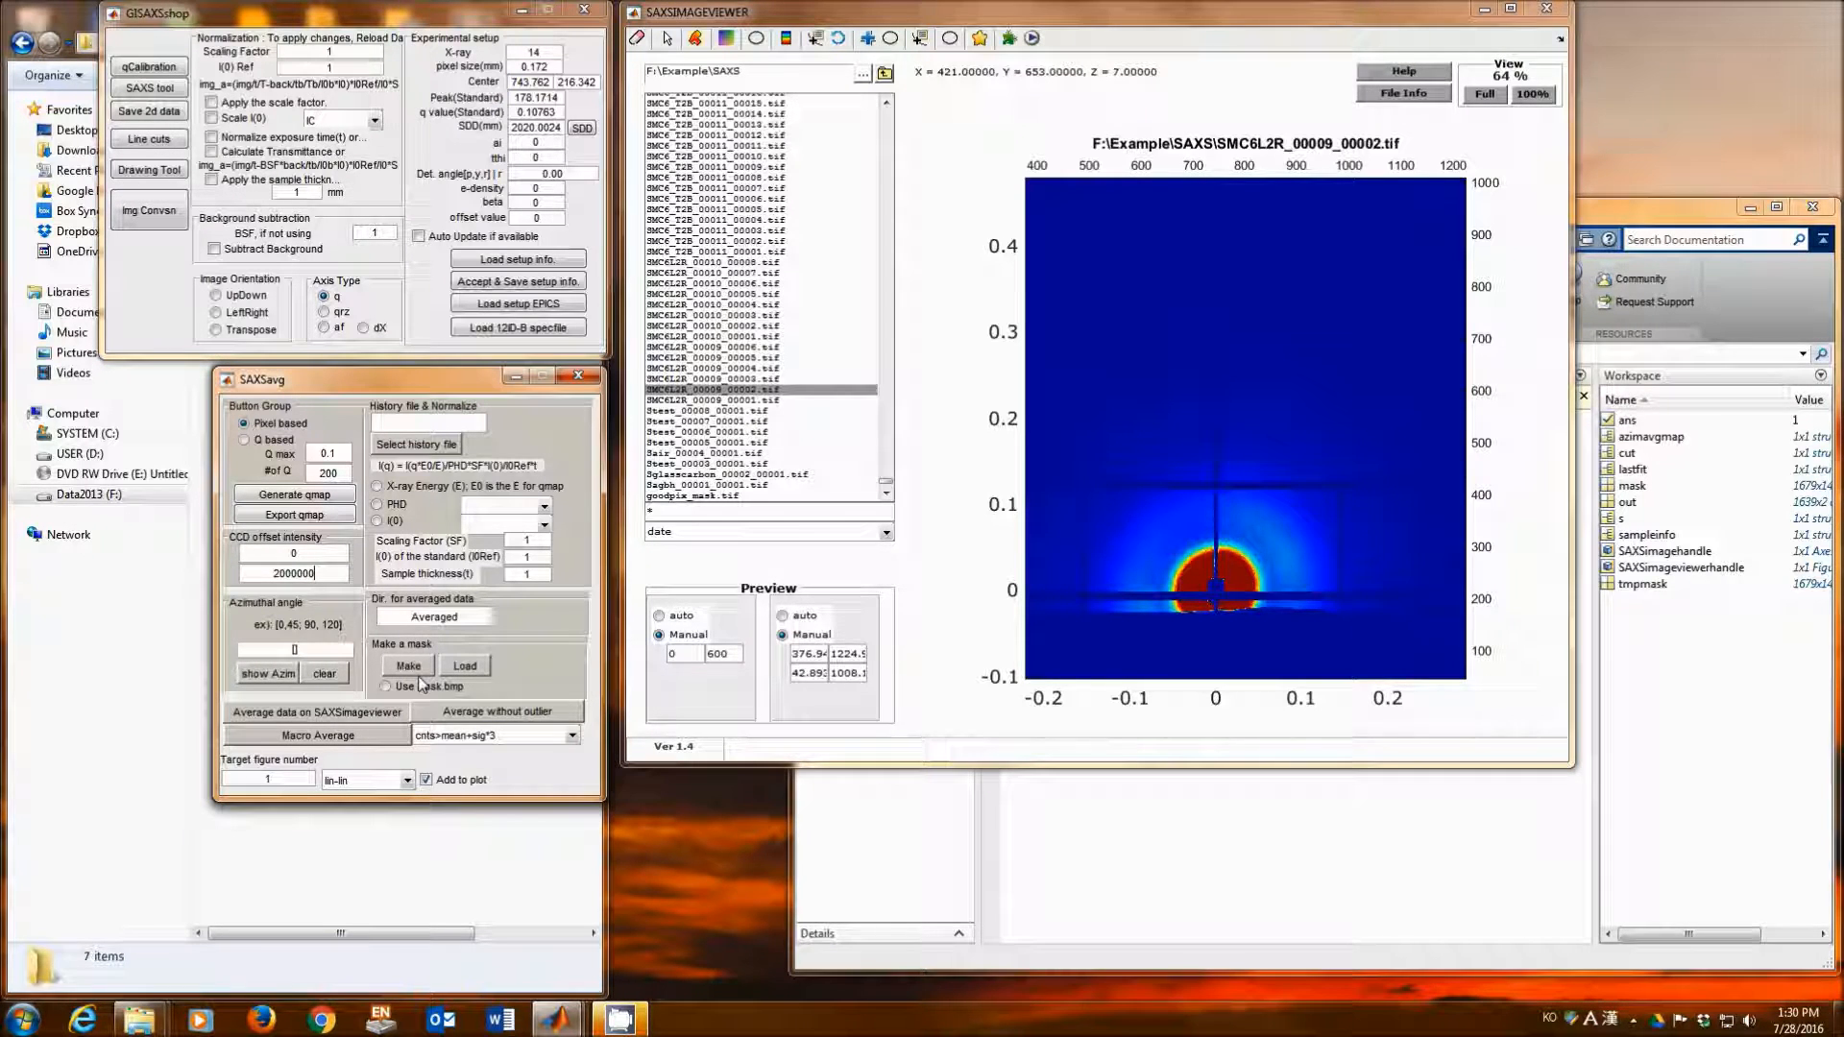
# Step: Load the goodpix_mask file from the SAXS folder as the averaging mask
pyautogui.click(479, 667)
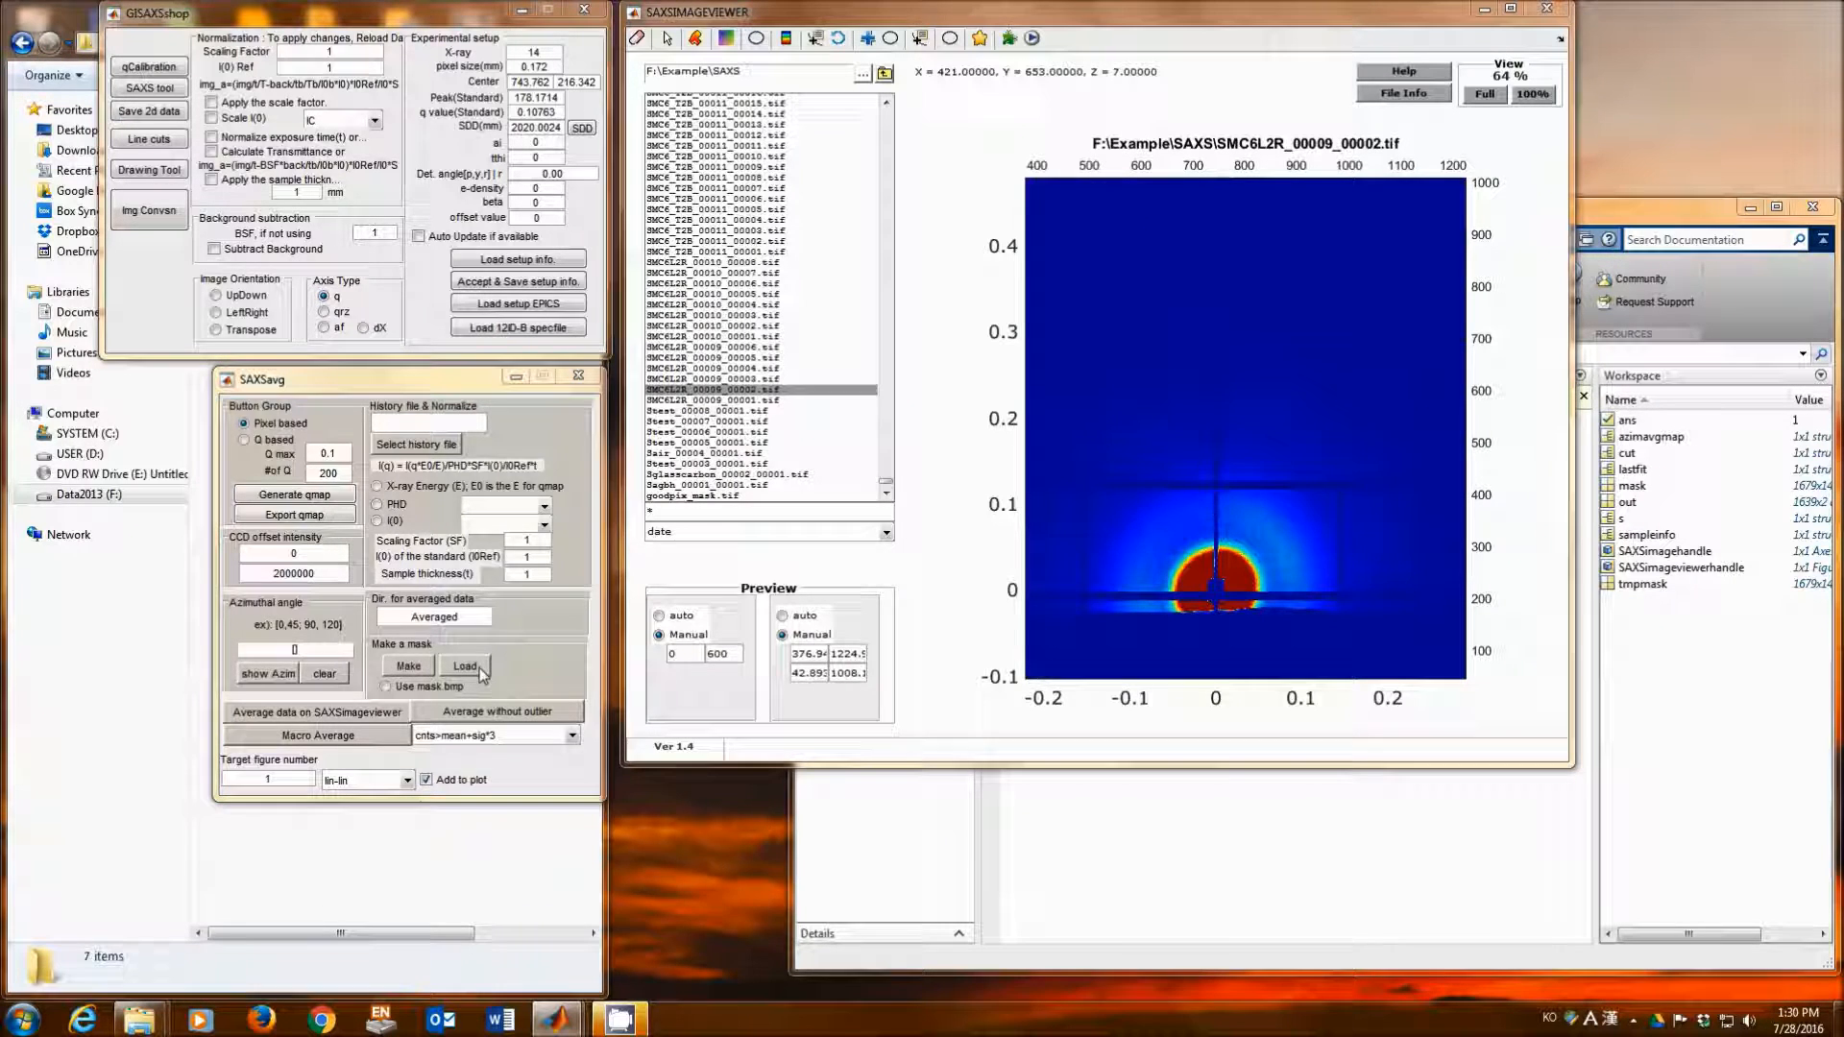
pyautogui.doubleClick(453, 421)
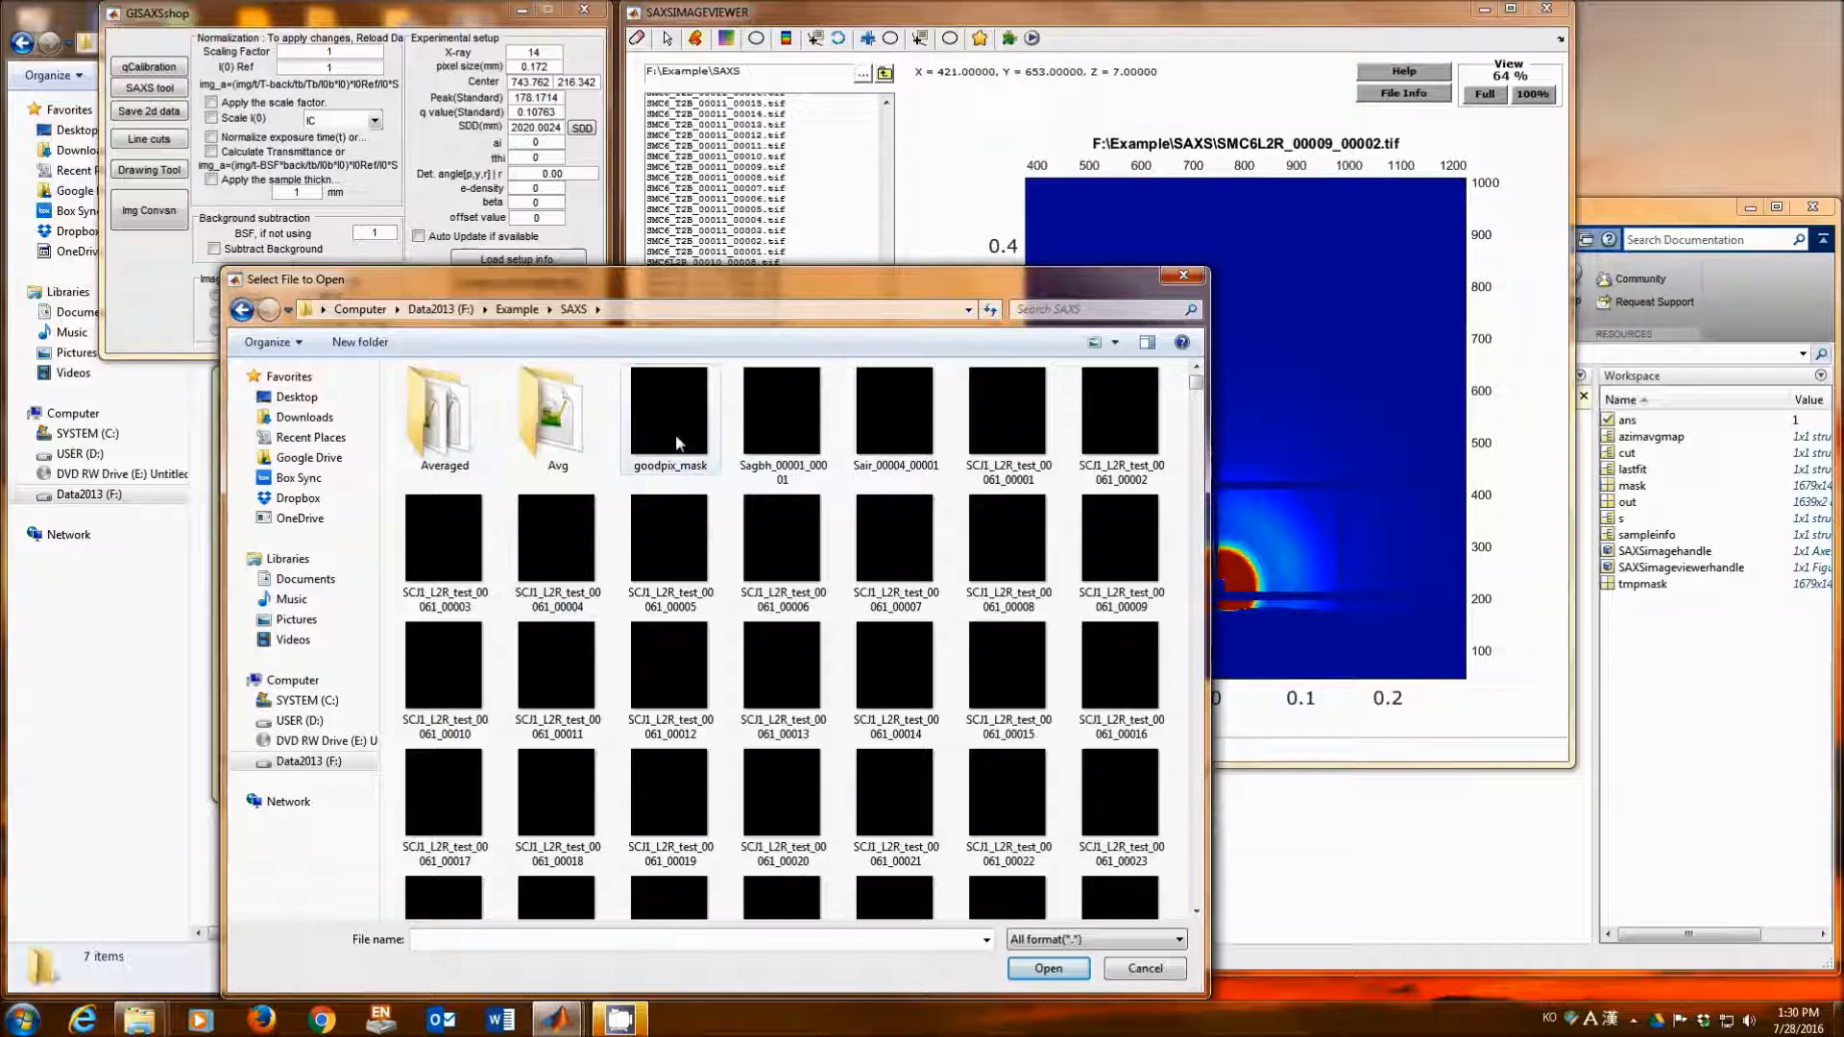
pyautogui.doubleClick(678, 443)
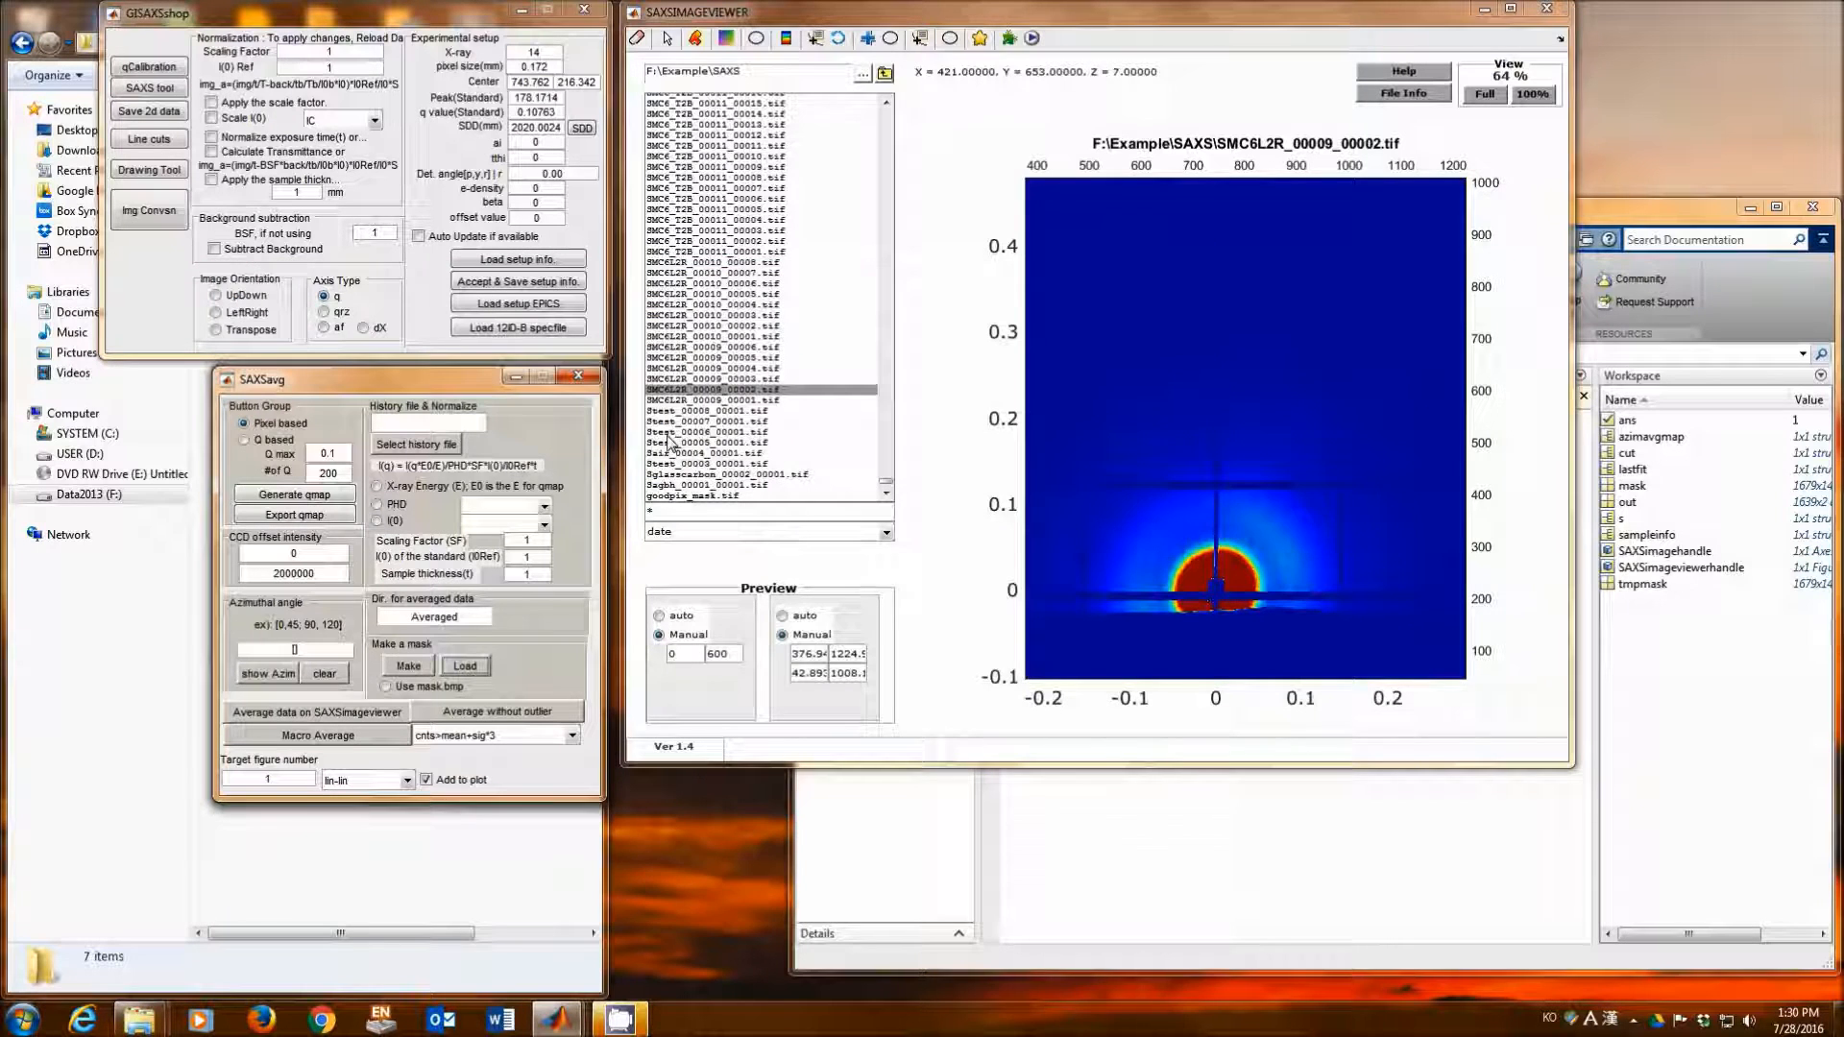
pyautogui.moveTo(465, 383); pyautogui.dragTo(452, 363)
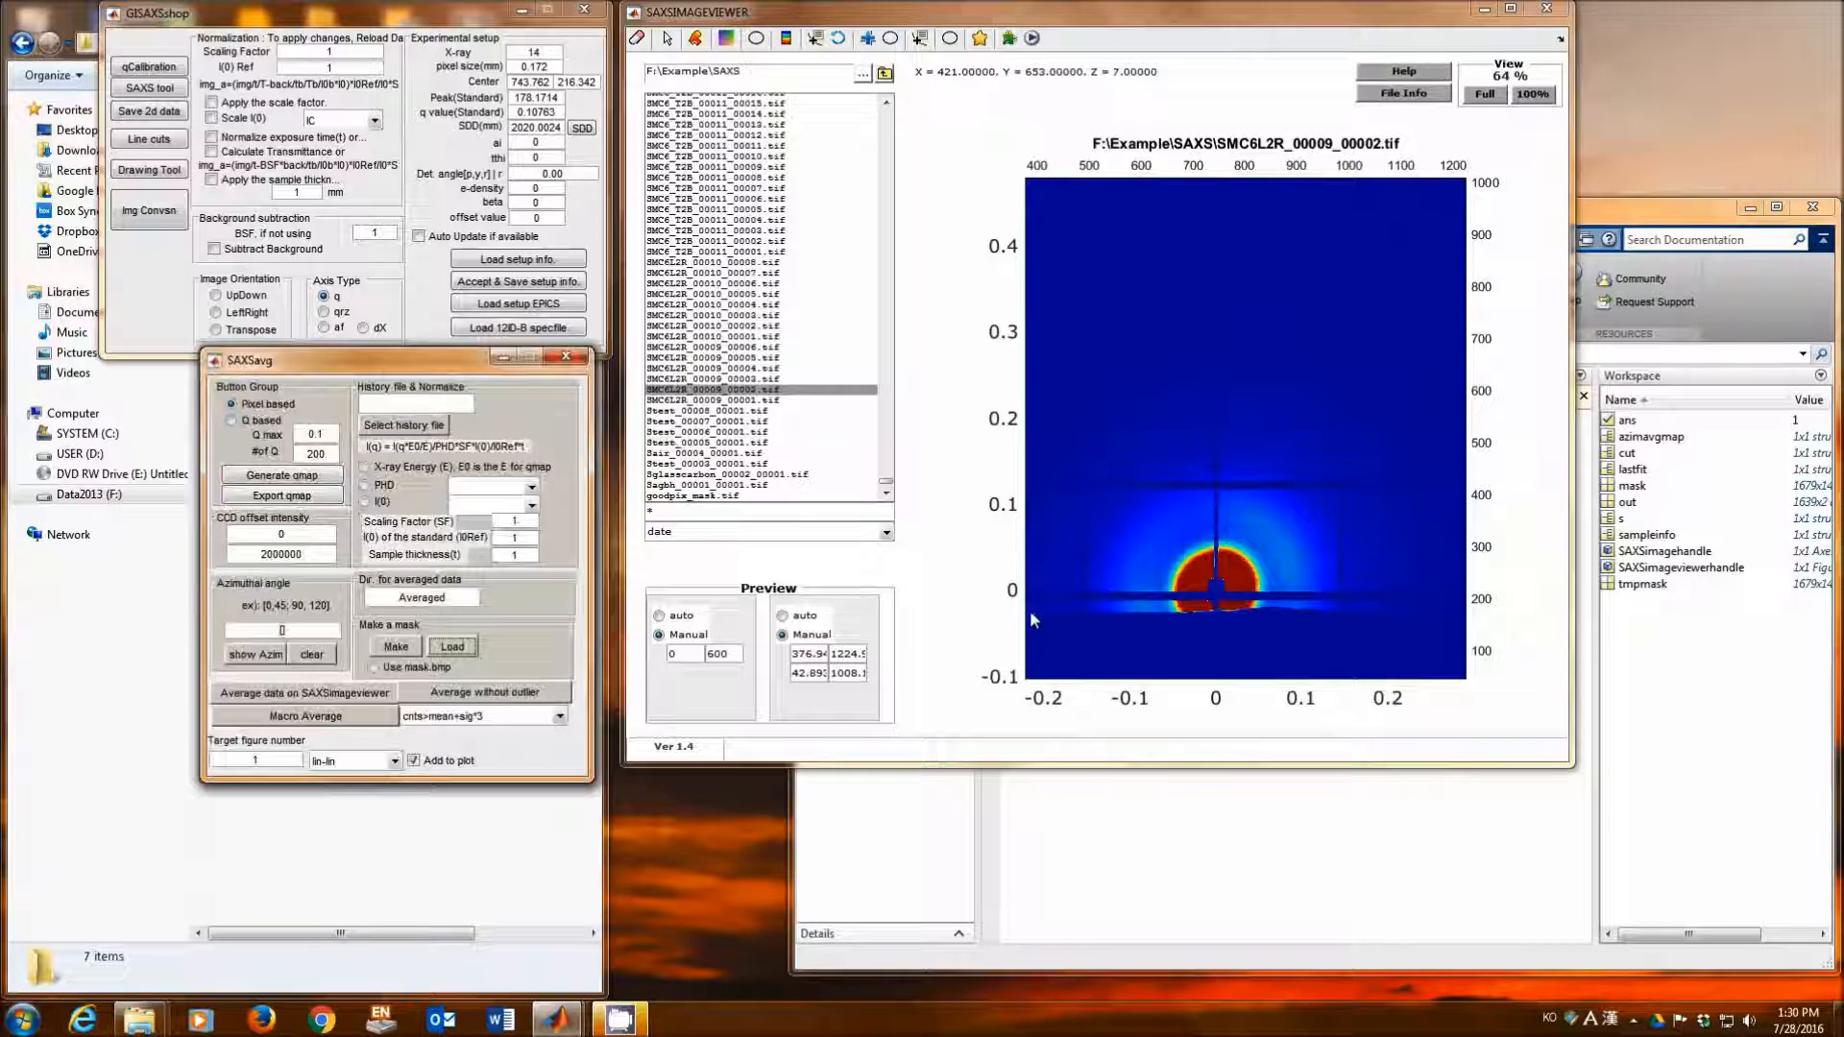
pyautogui.click(1215, 606)
pyautogui.scroll(-1, 1215, 606)
pyautogui.moveTo(1214, 627); pyautogui.dragTo(1224, 623)
pyautogui.scroll(1, 1224, 622)
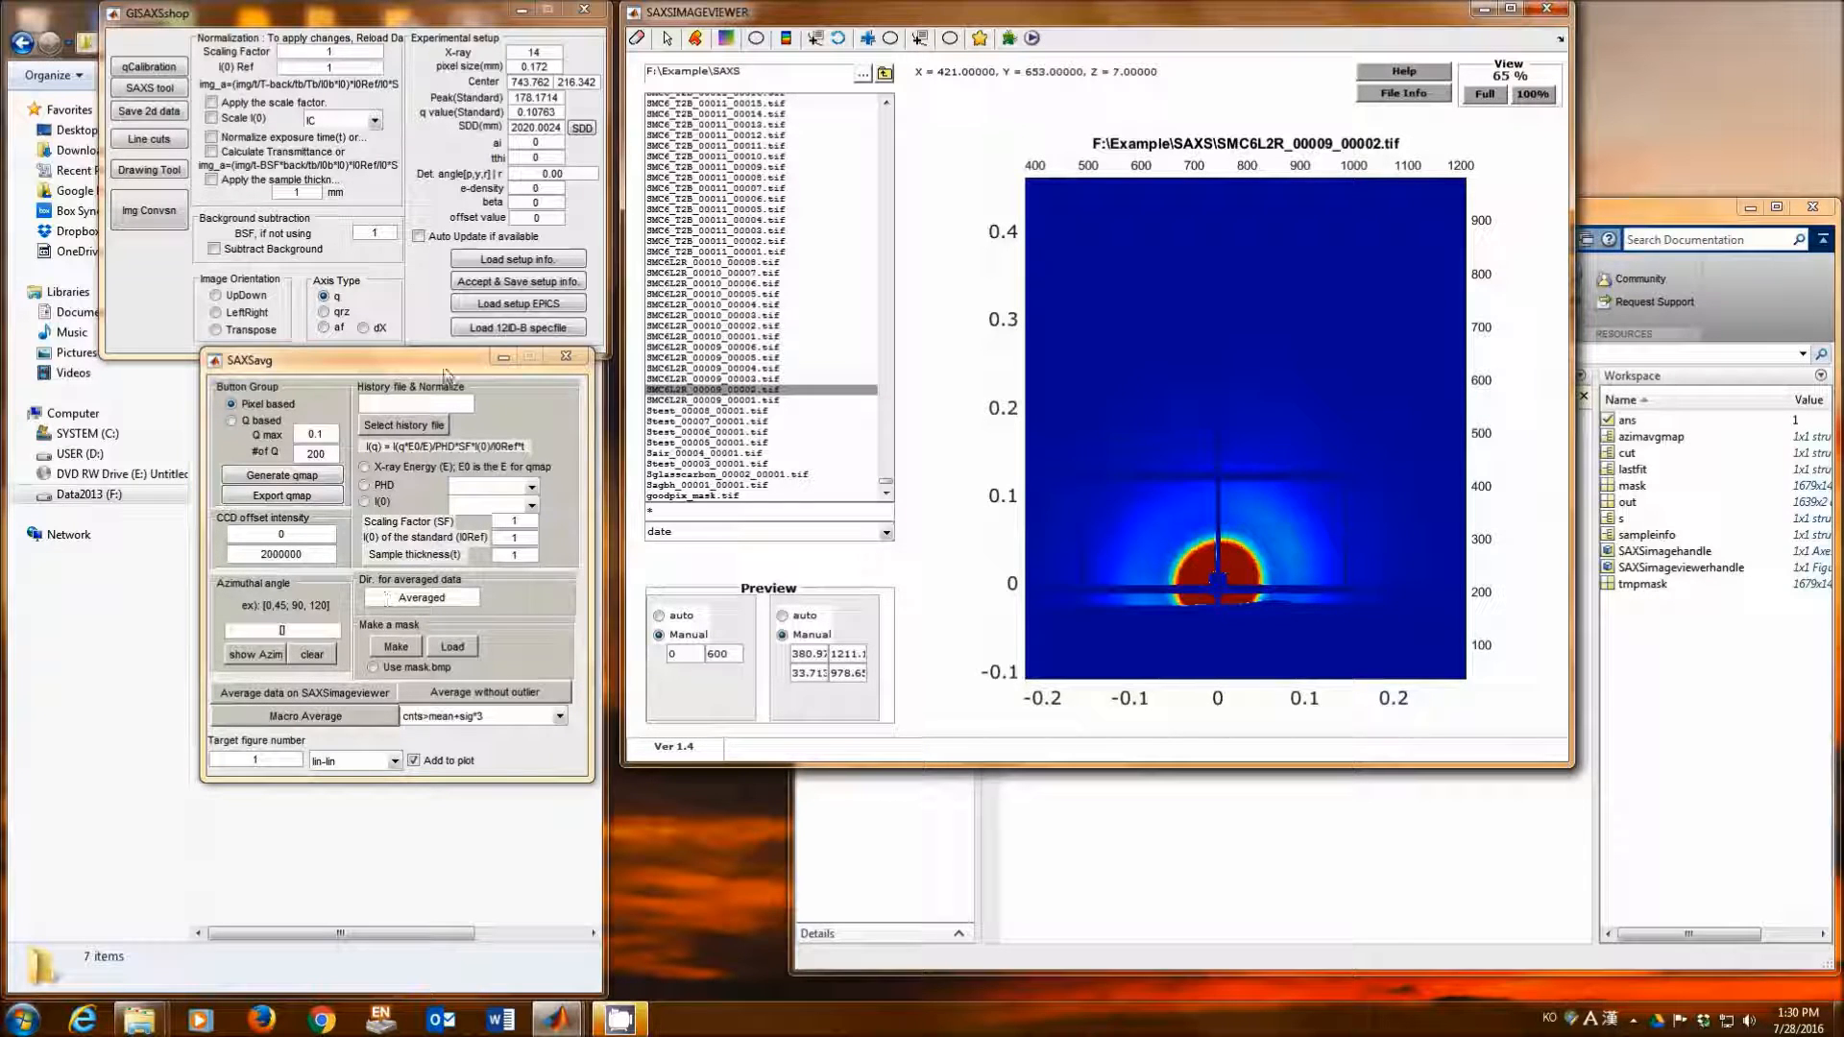
pyautogui.moveTo(448, 365); pyautogui.dragTo(453, 366)
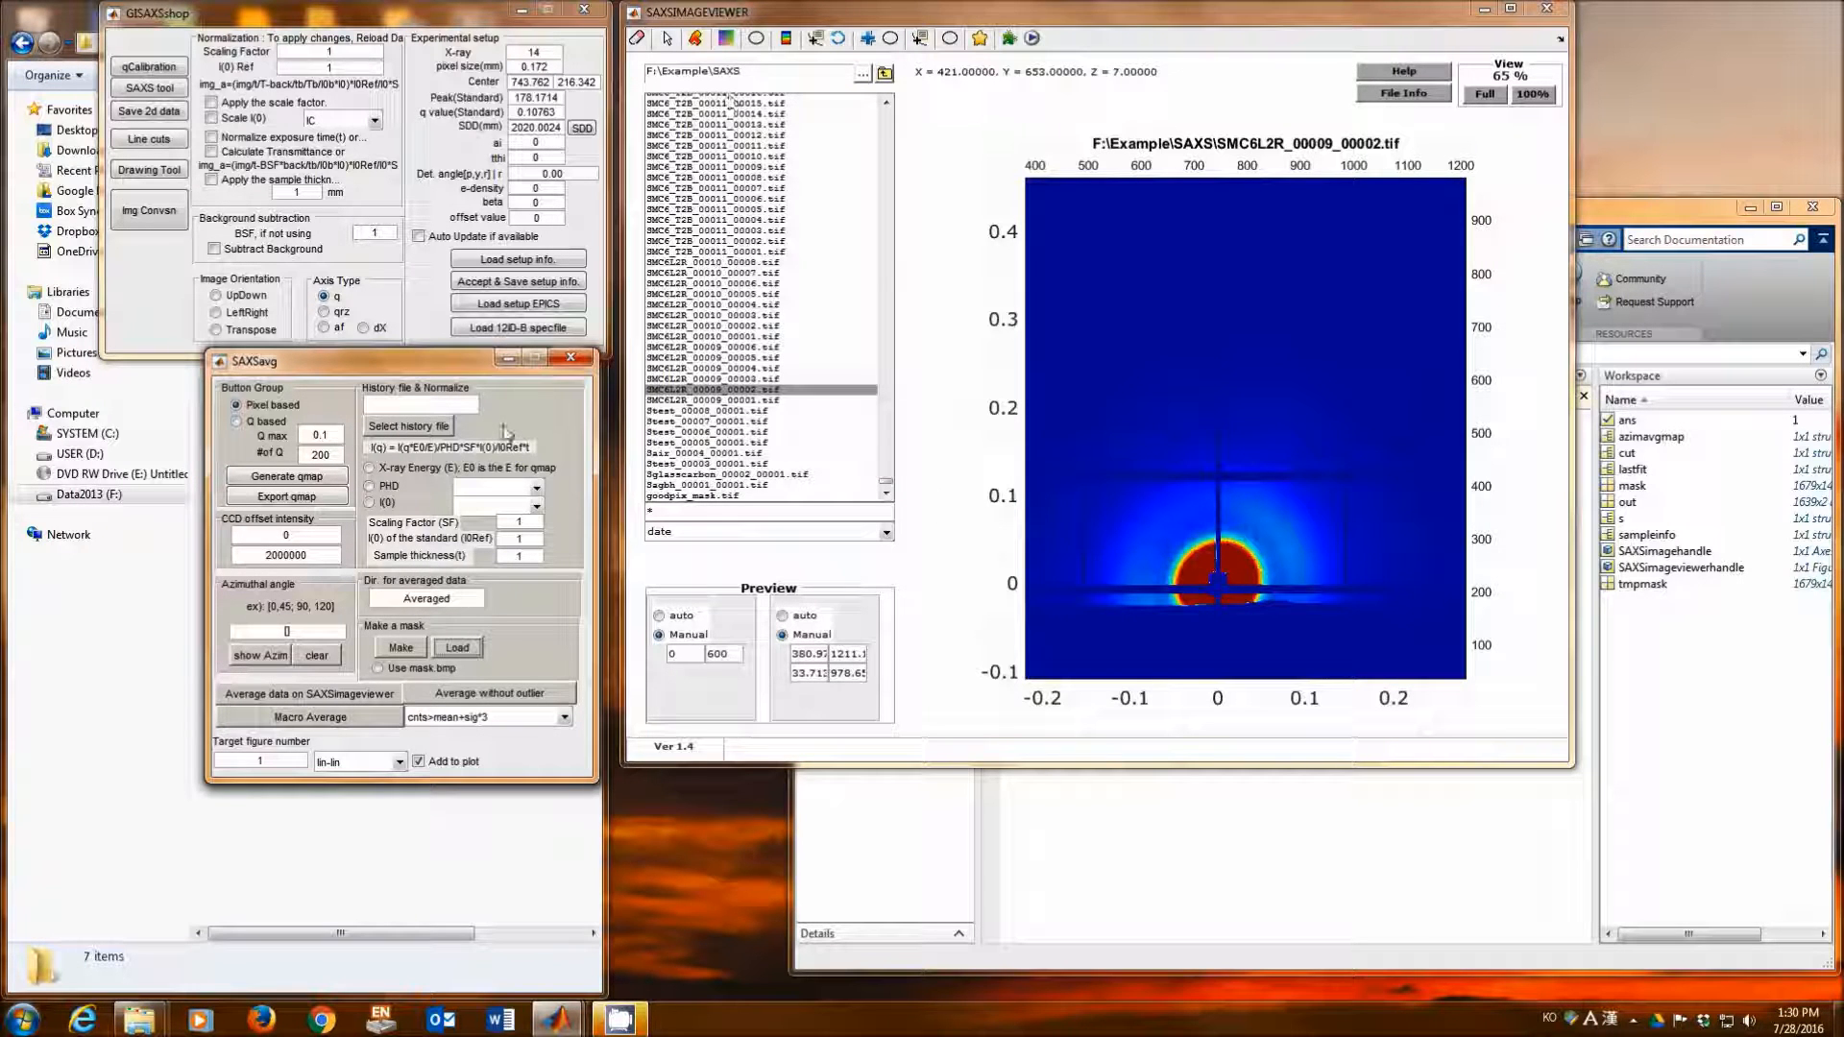
# Step: Set the directory for averaged data to Av2
pyautogui.click(401, 603)
pyautogui.doubleClick(400, 603)
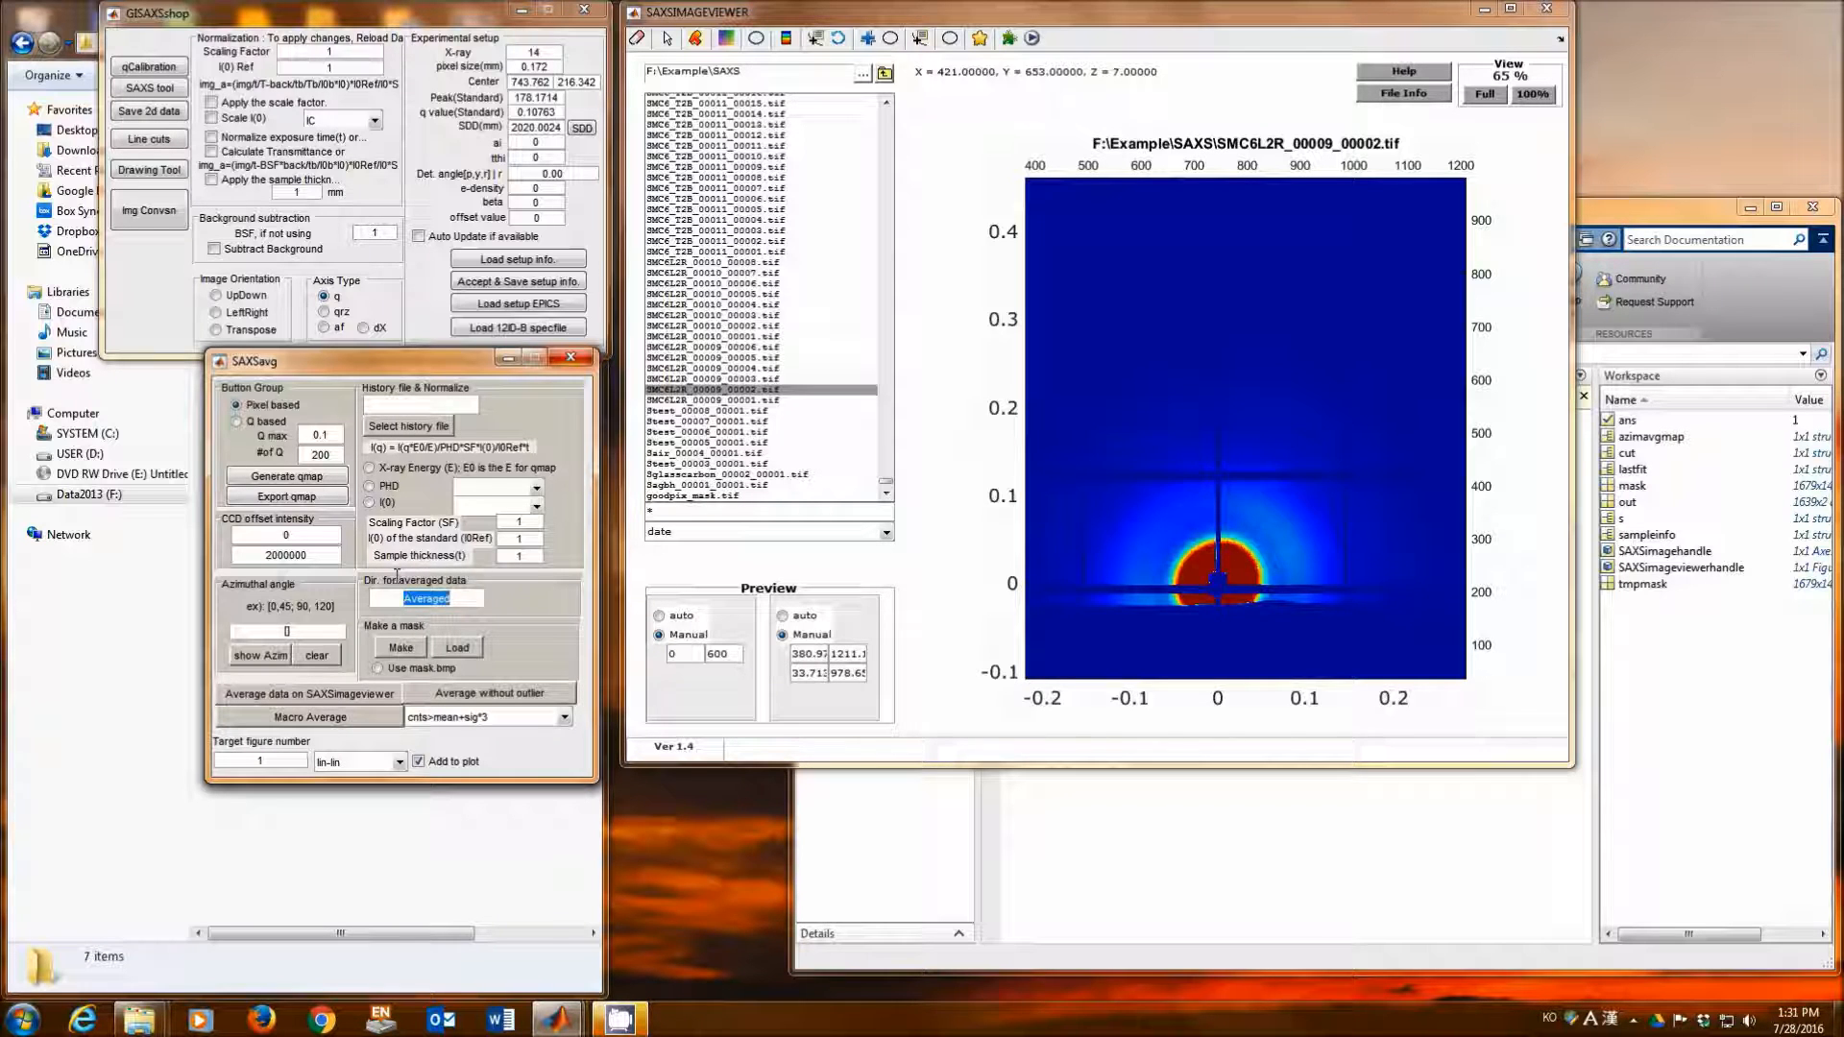
pyautogui.click(473, 600)
pyautogui.press('BackSpace')
pyautogui.press('BackSpace')
pyautogui.press('BackSpace')
pyautogui.press('BackSpace')
pyautogui.press('BackSpace')
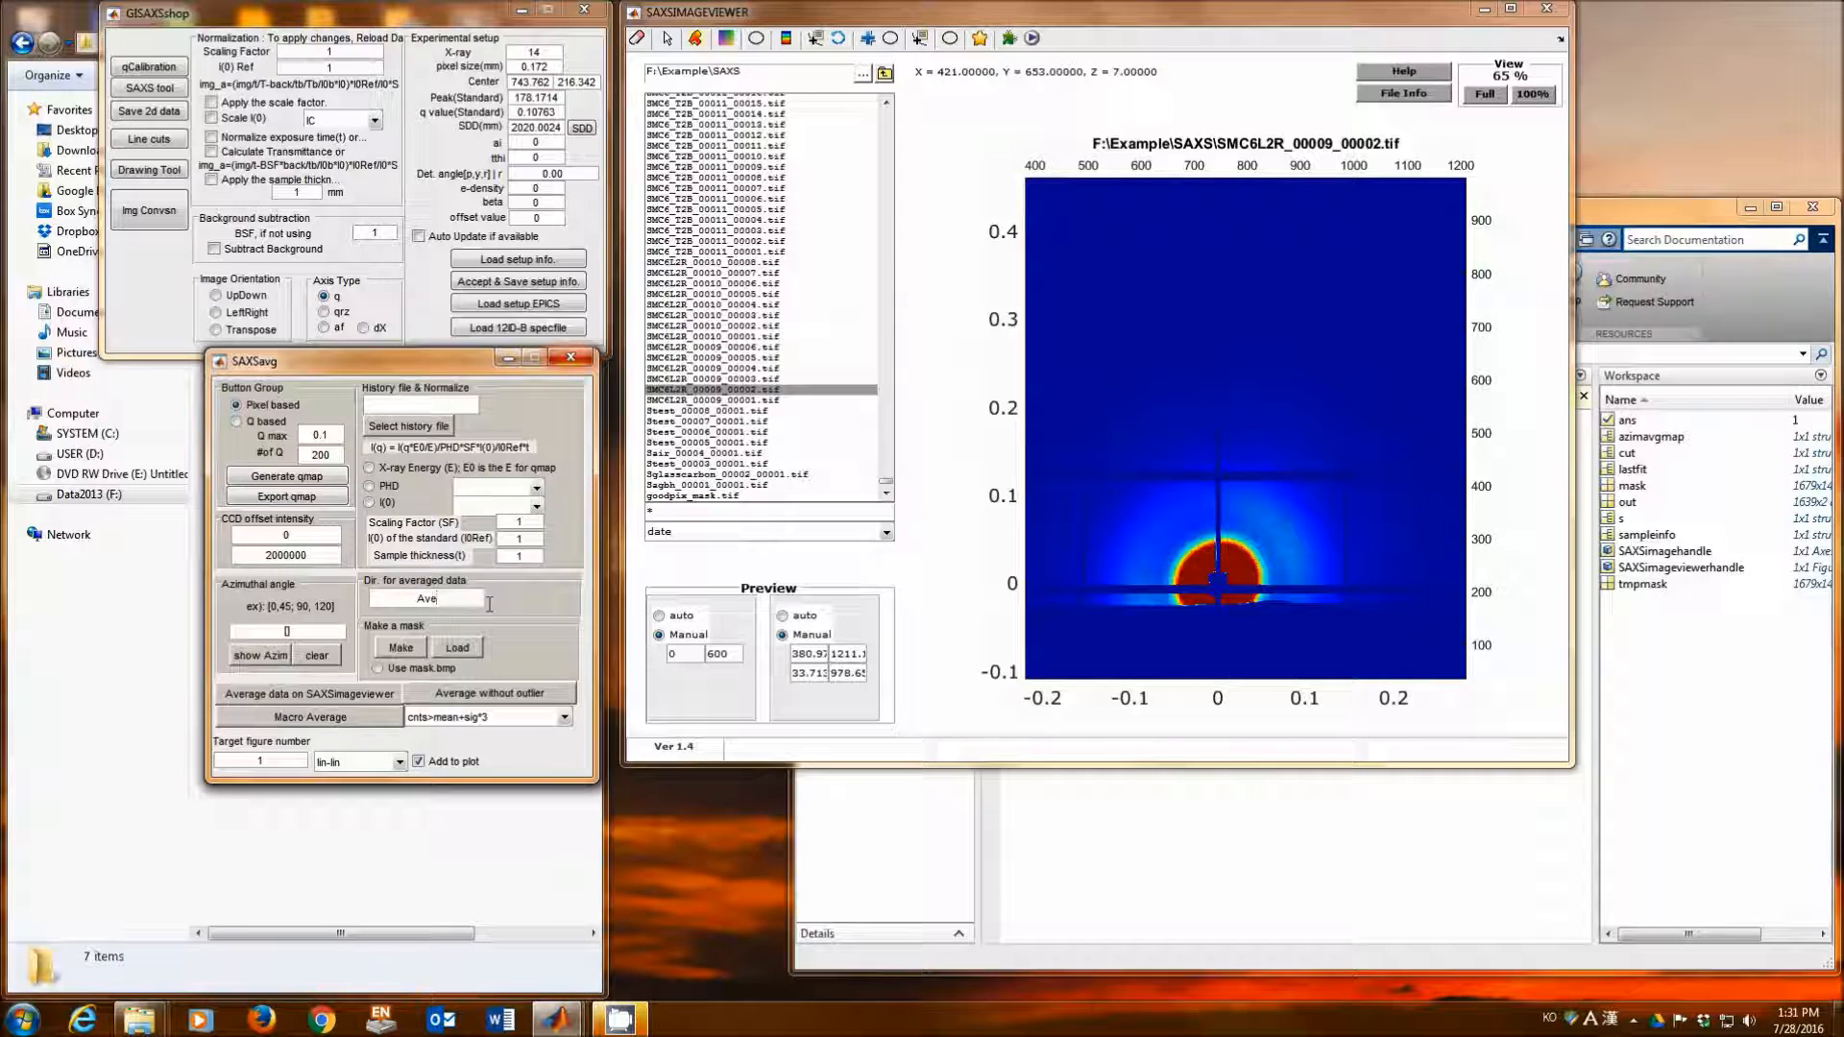
pyautogui.write('2')
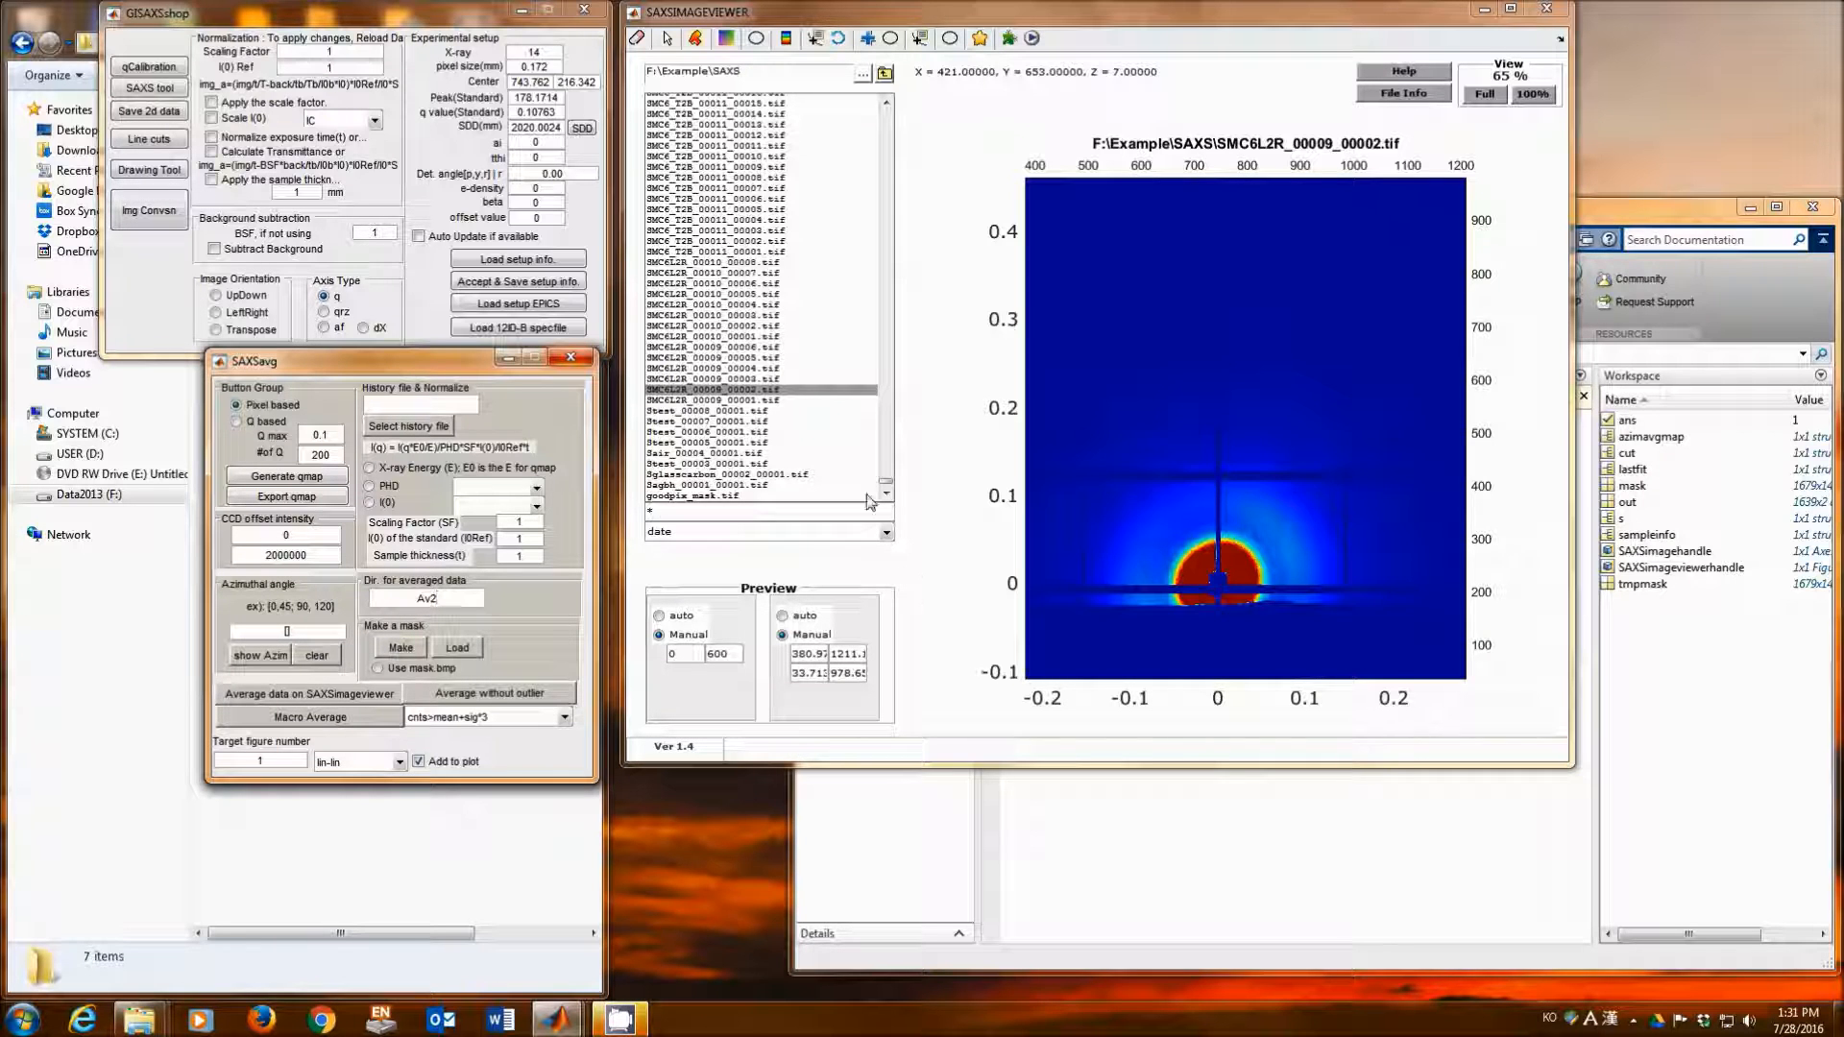
pyautogui.click(413, 601)
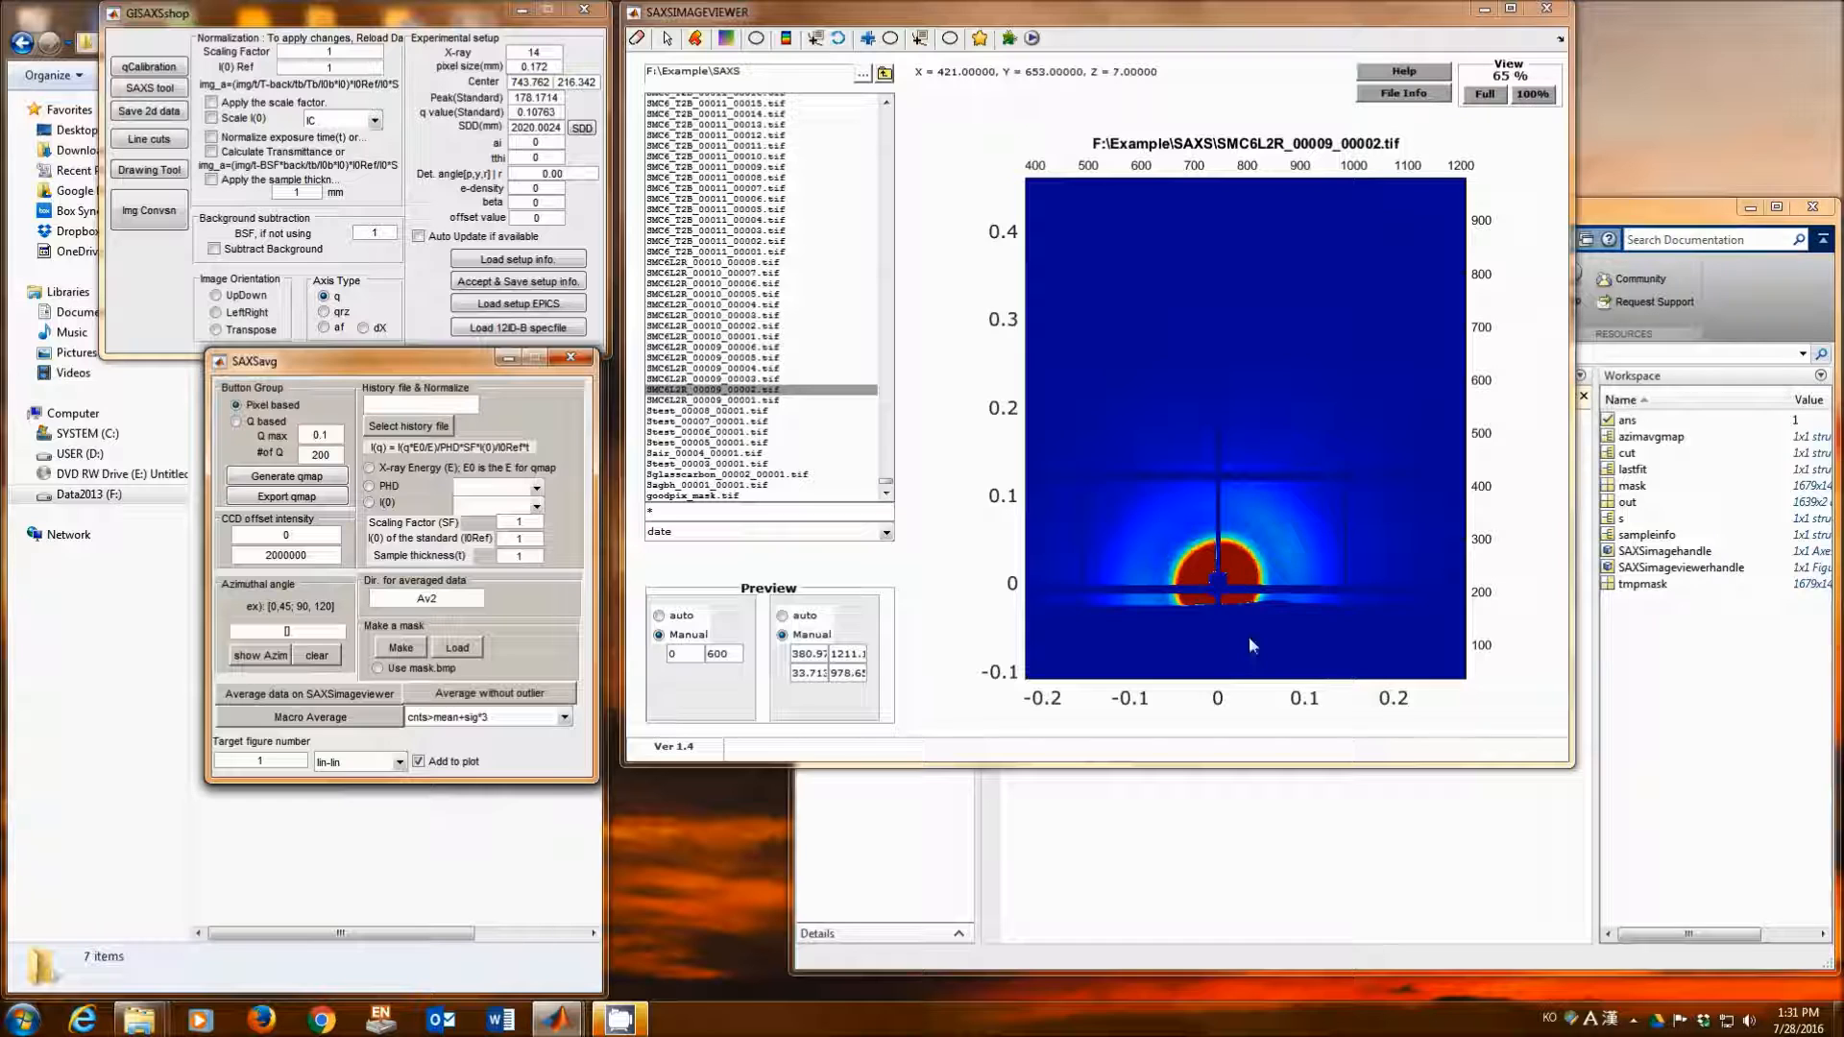
# Step: Average the image shown in the SAXS image viewer and set the resulting plot to log-log axes
pyautogui.scroll(2, 1235, 543)
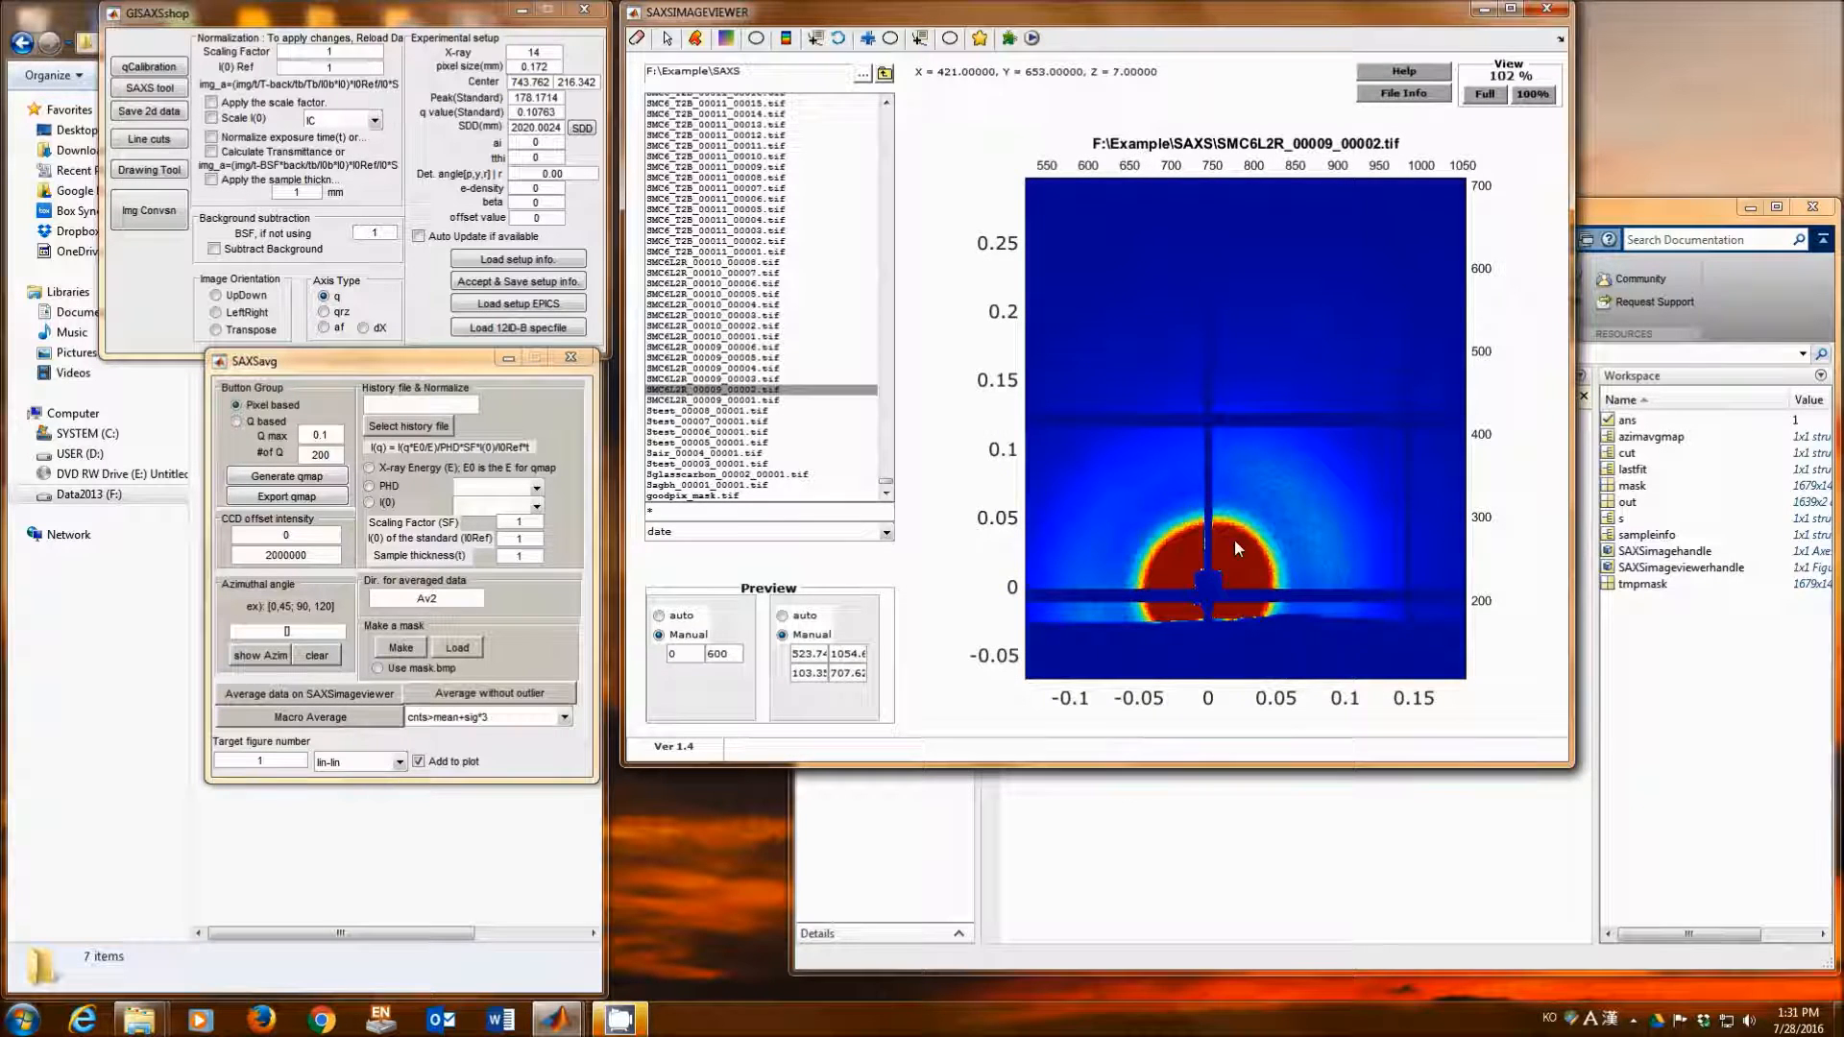
pyautogui.click(357, 695)
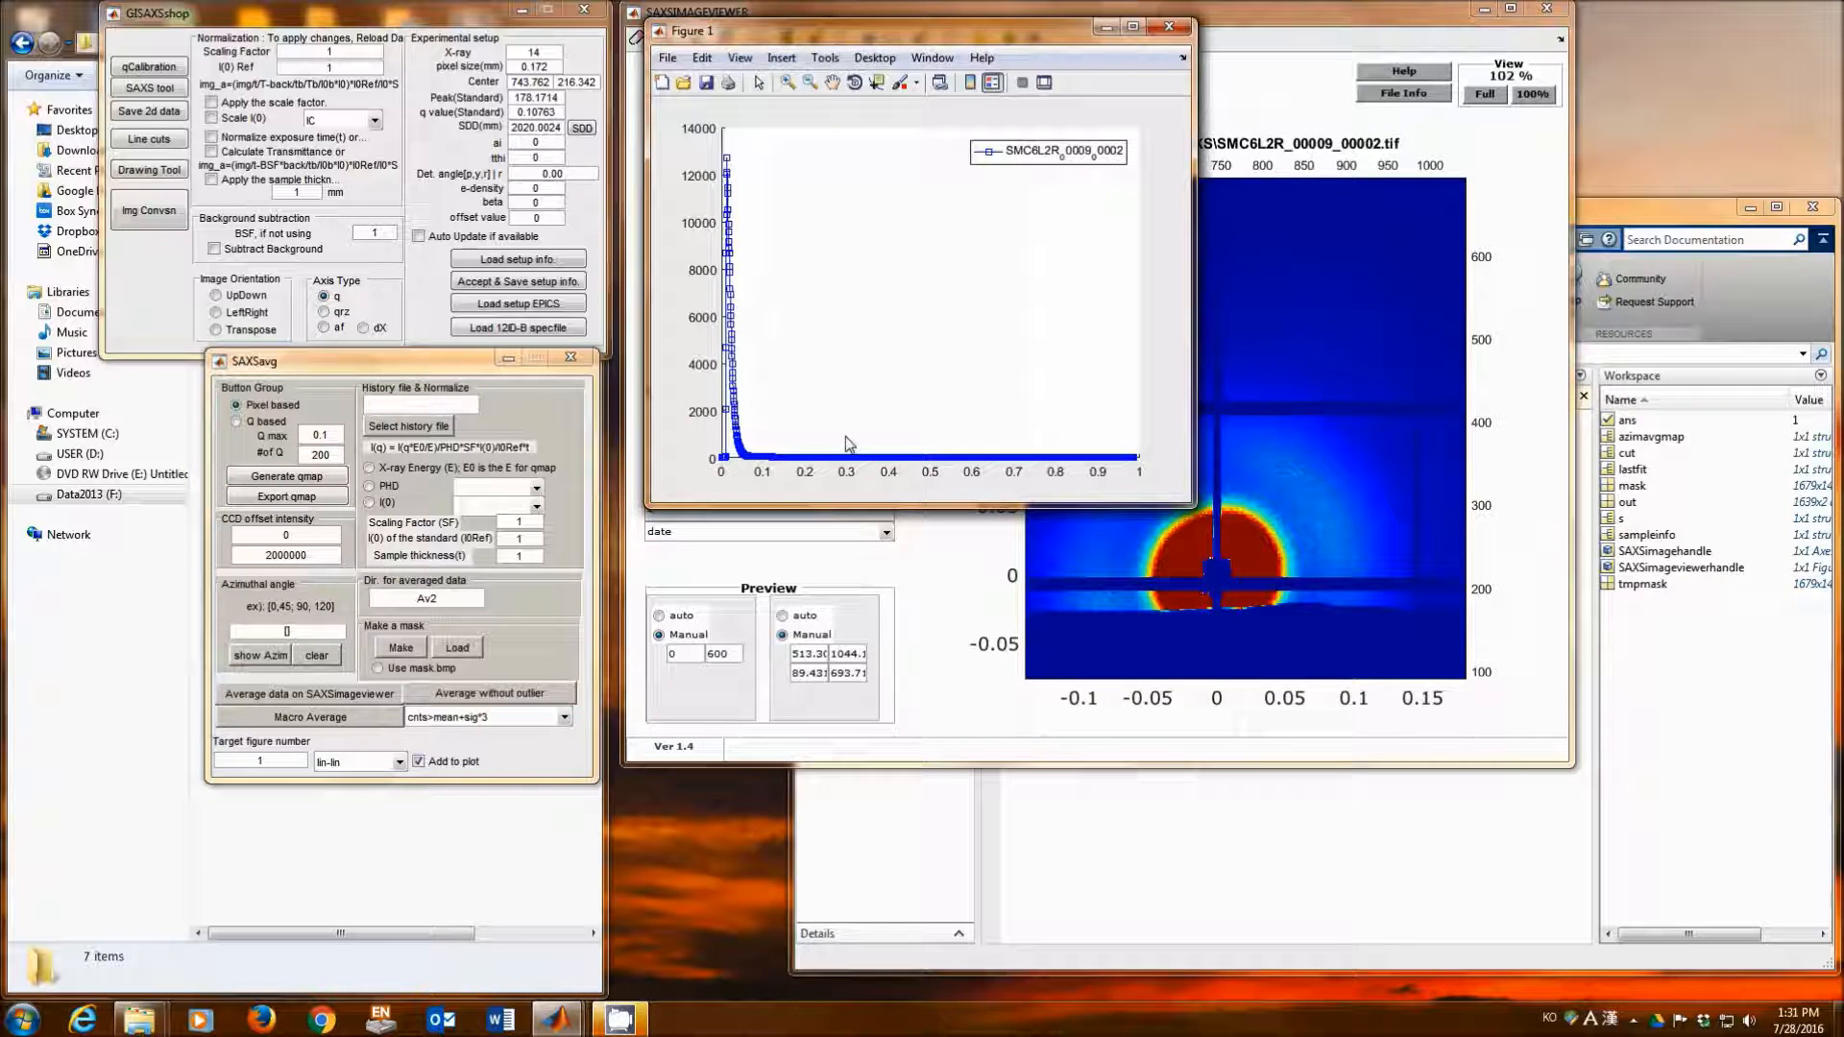
pyautogui.click(399, 761)
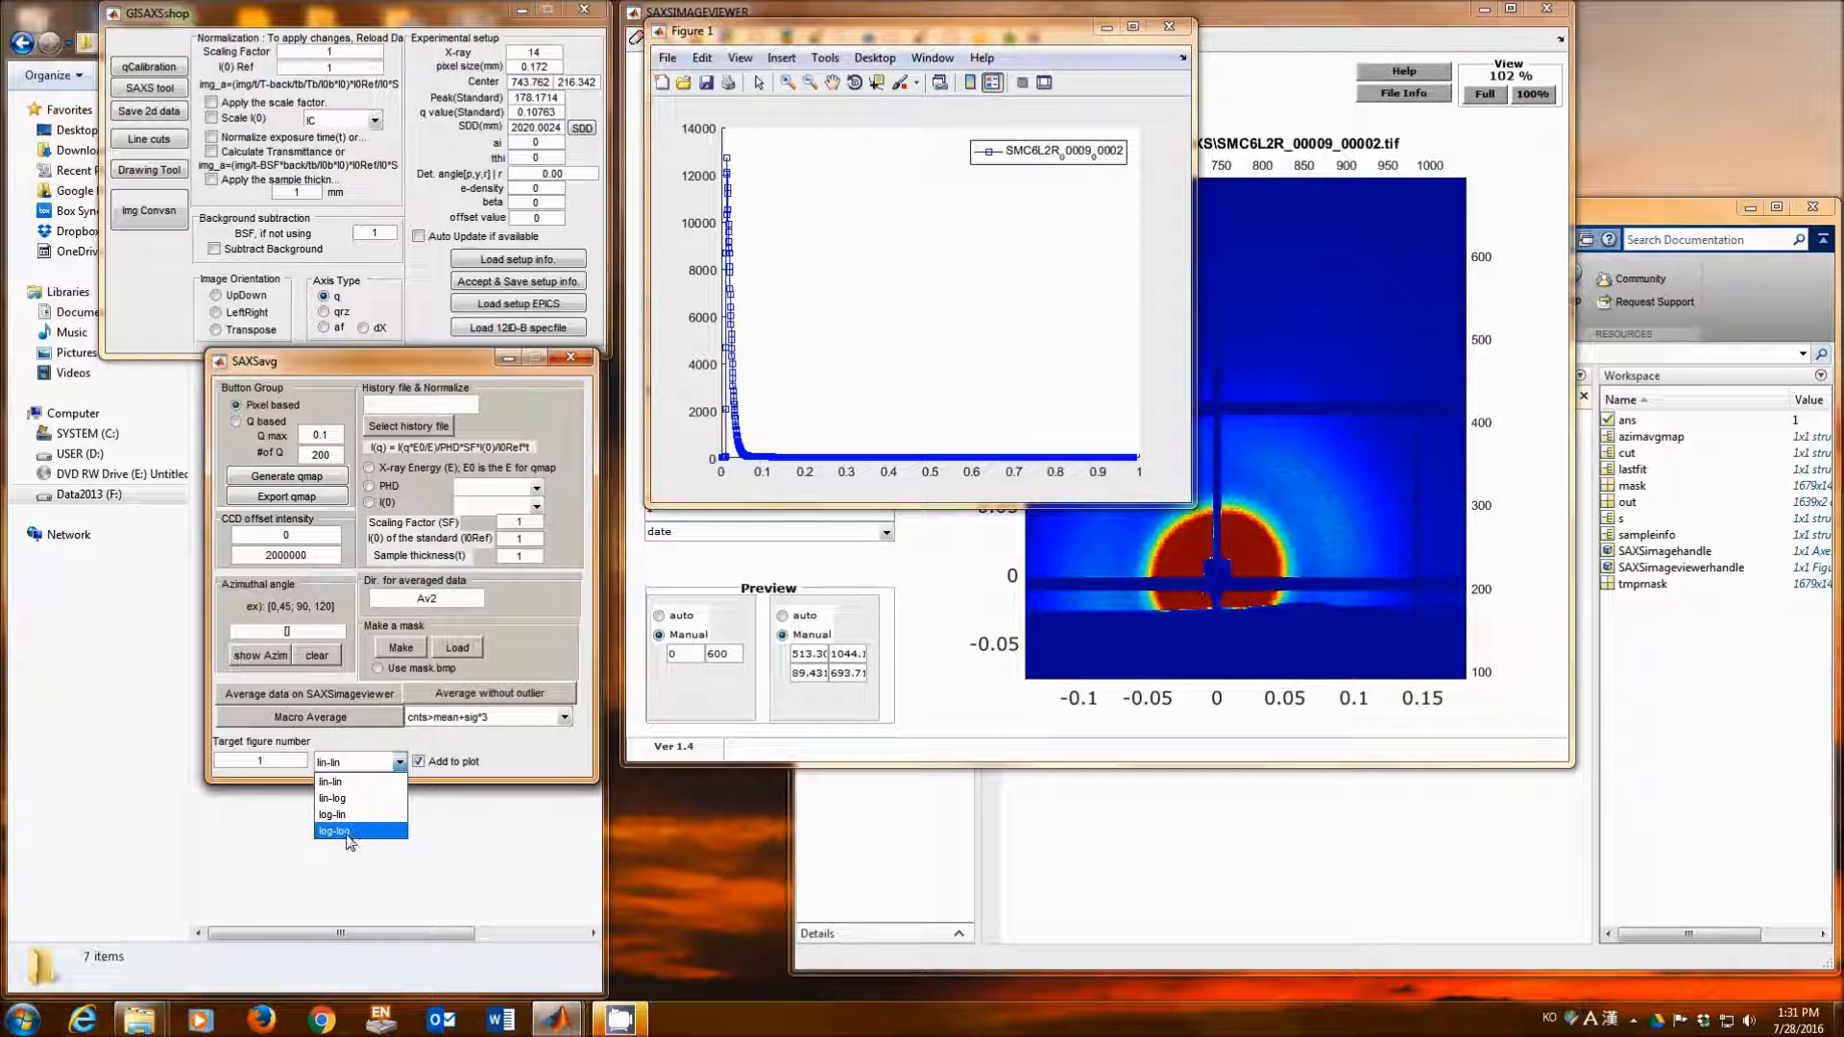
pyautogui.click(349, 832)
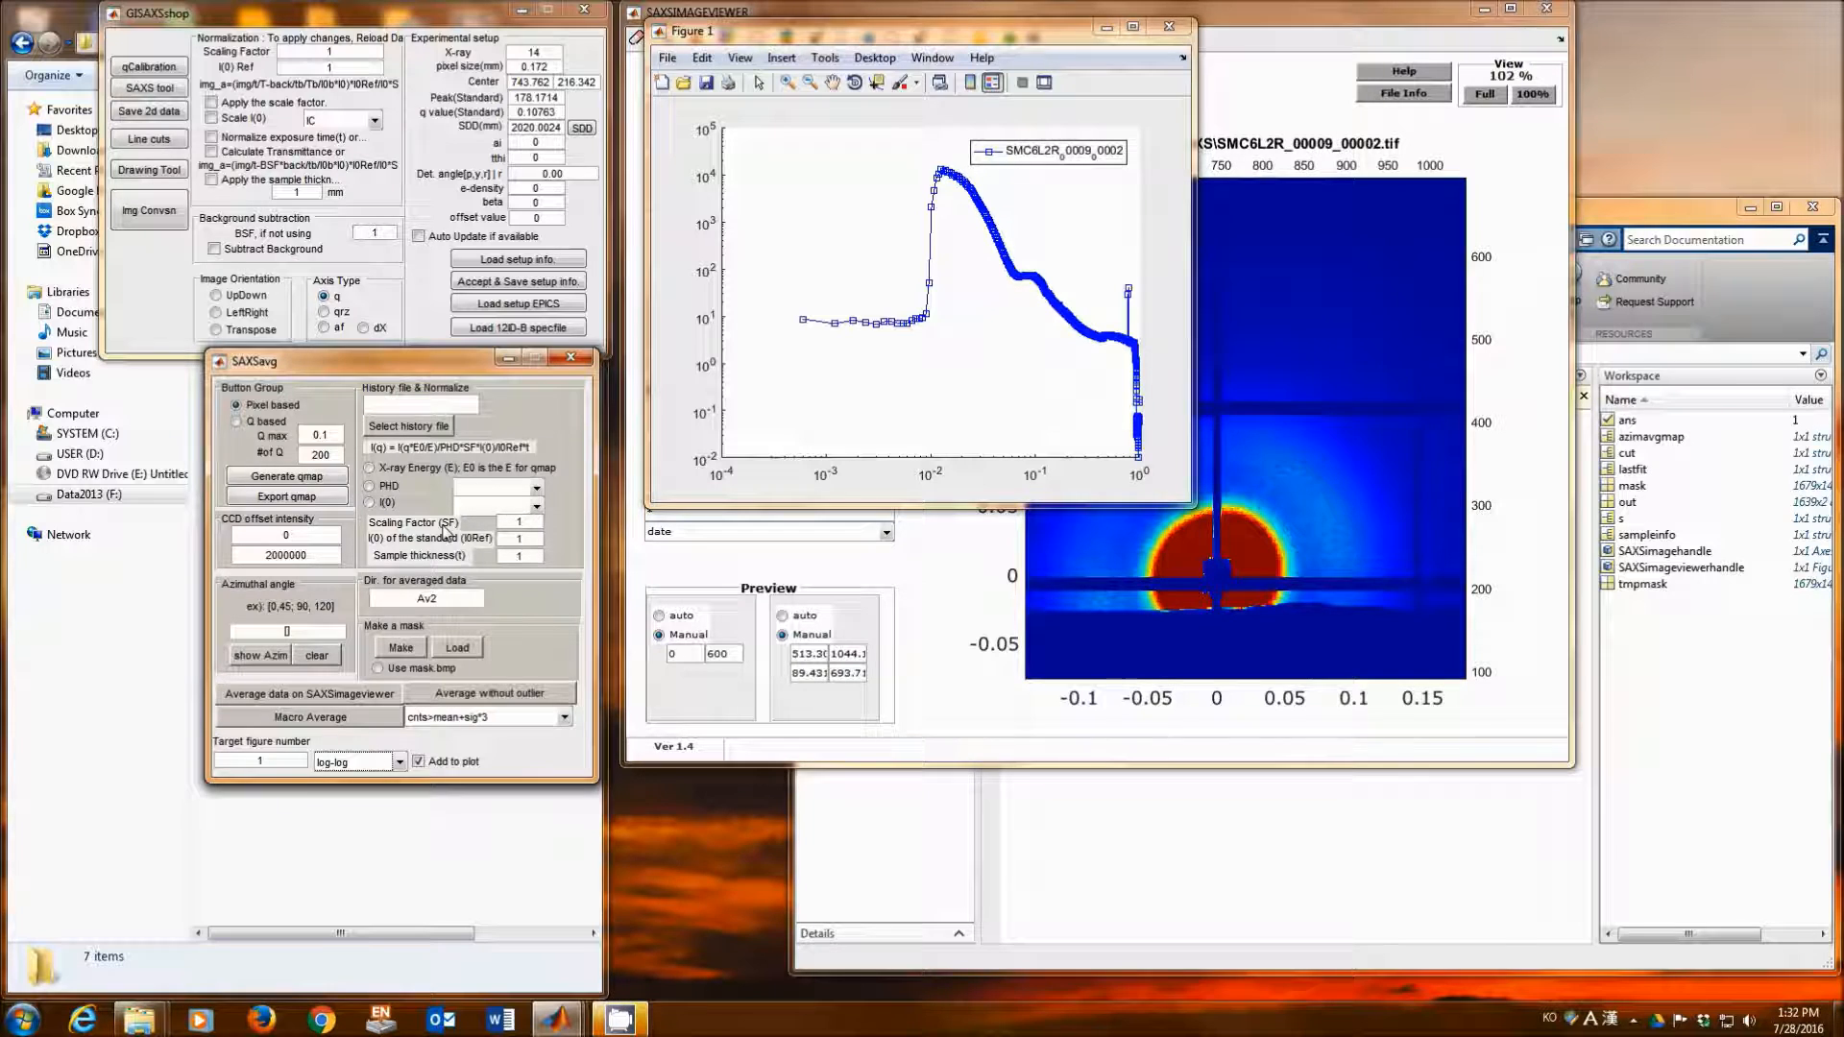
# Step: Inspect the averaged data file SMC6L2R_00009_00002 from the SAXS\Av2 folder in Notepad++, closing the editor when done
pyautogui.click(354, 865)
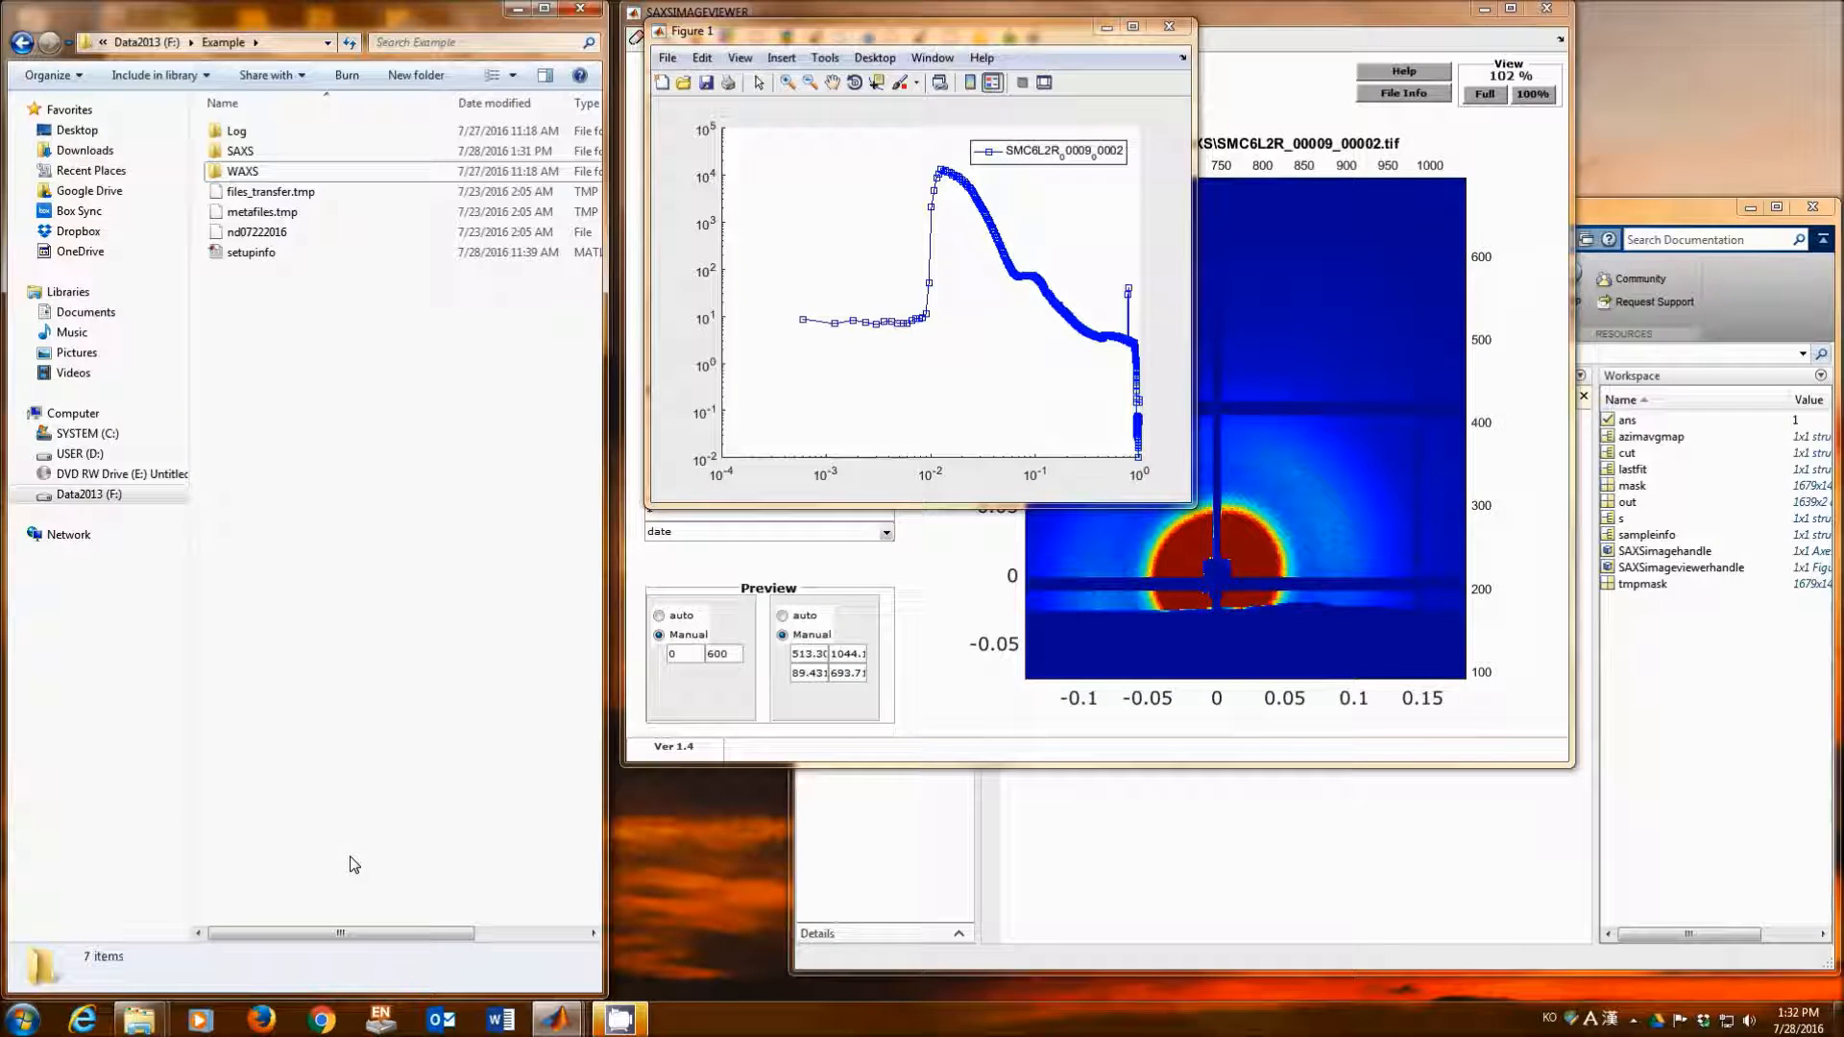
pyautogui.doubleClick(241, 152)
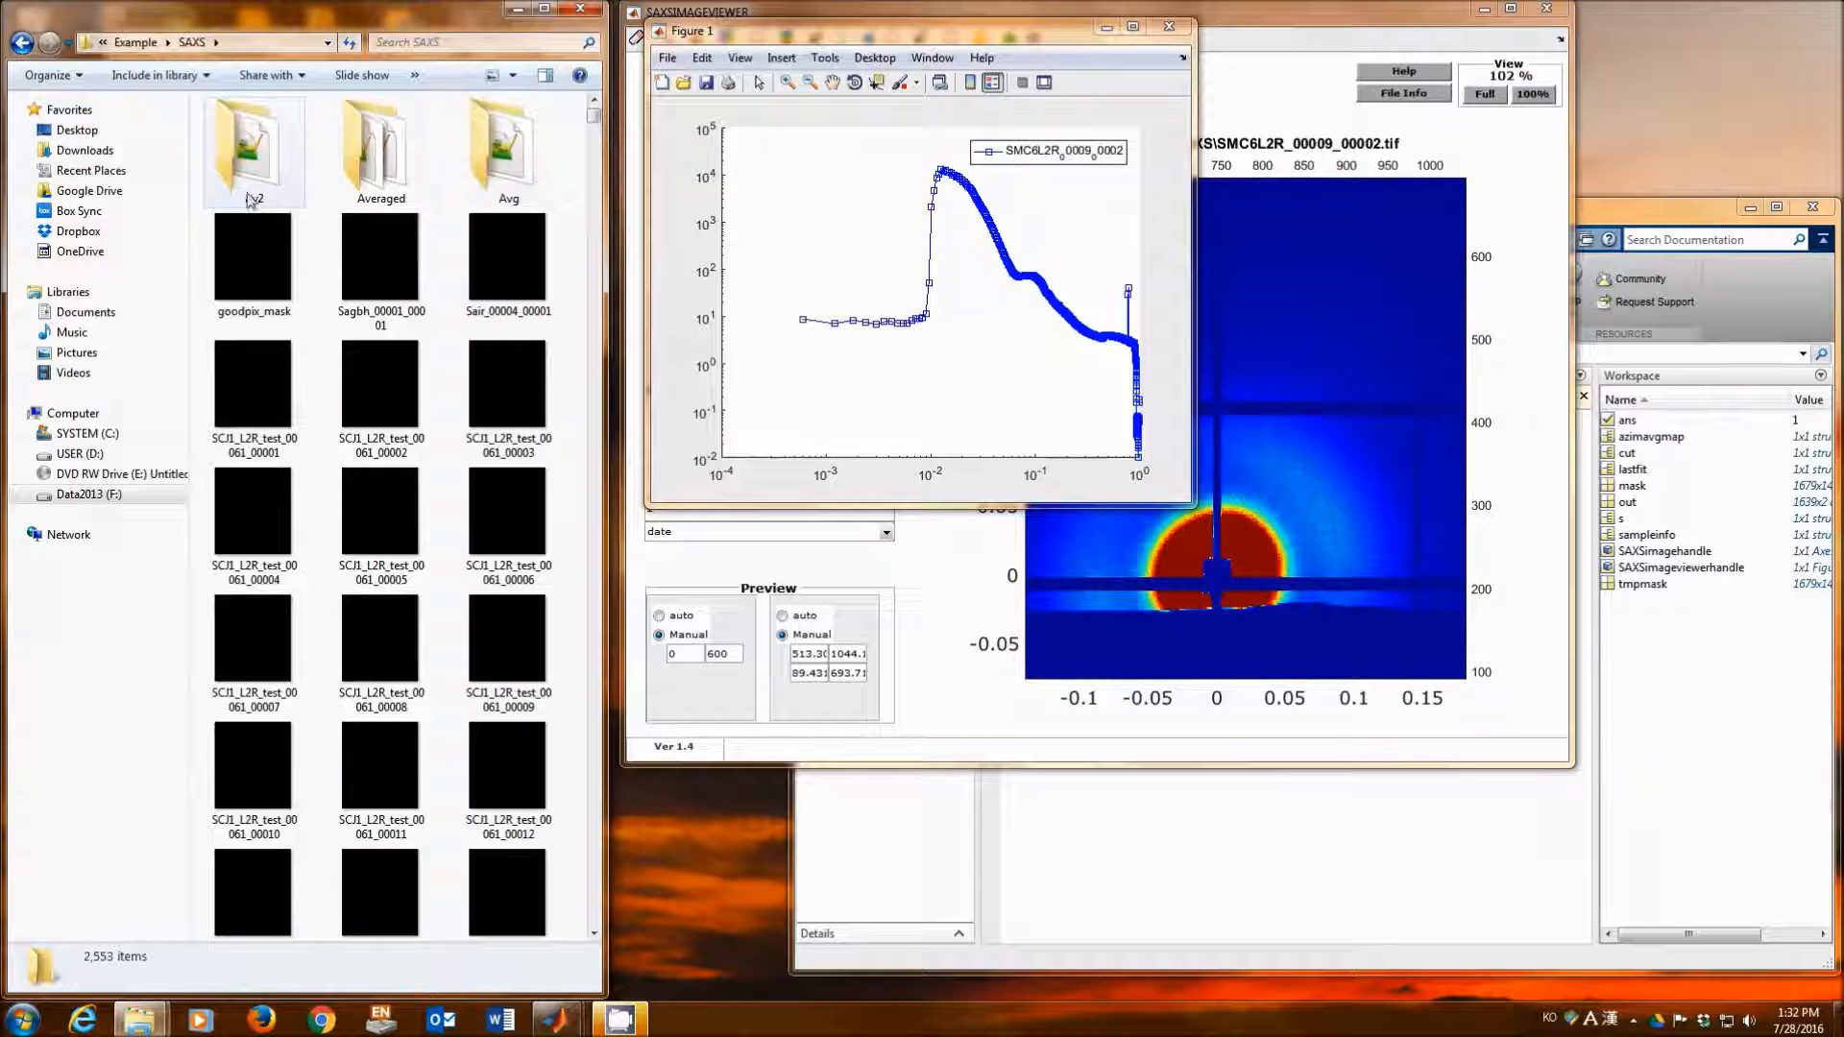
pyautogui.doubleClick(255, 201)
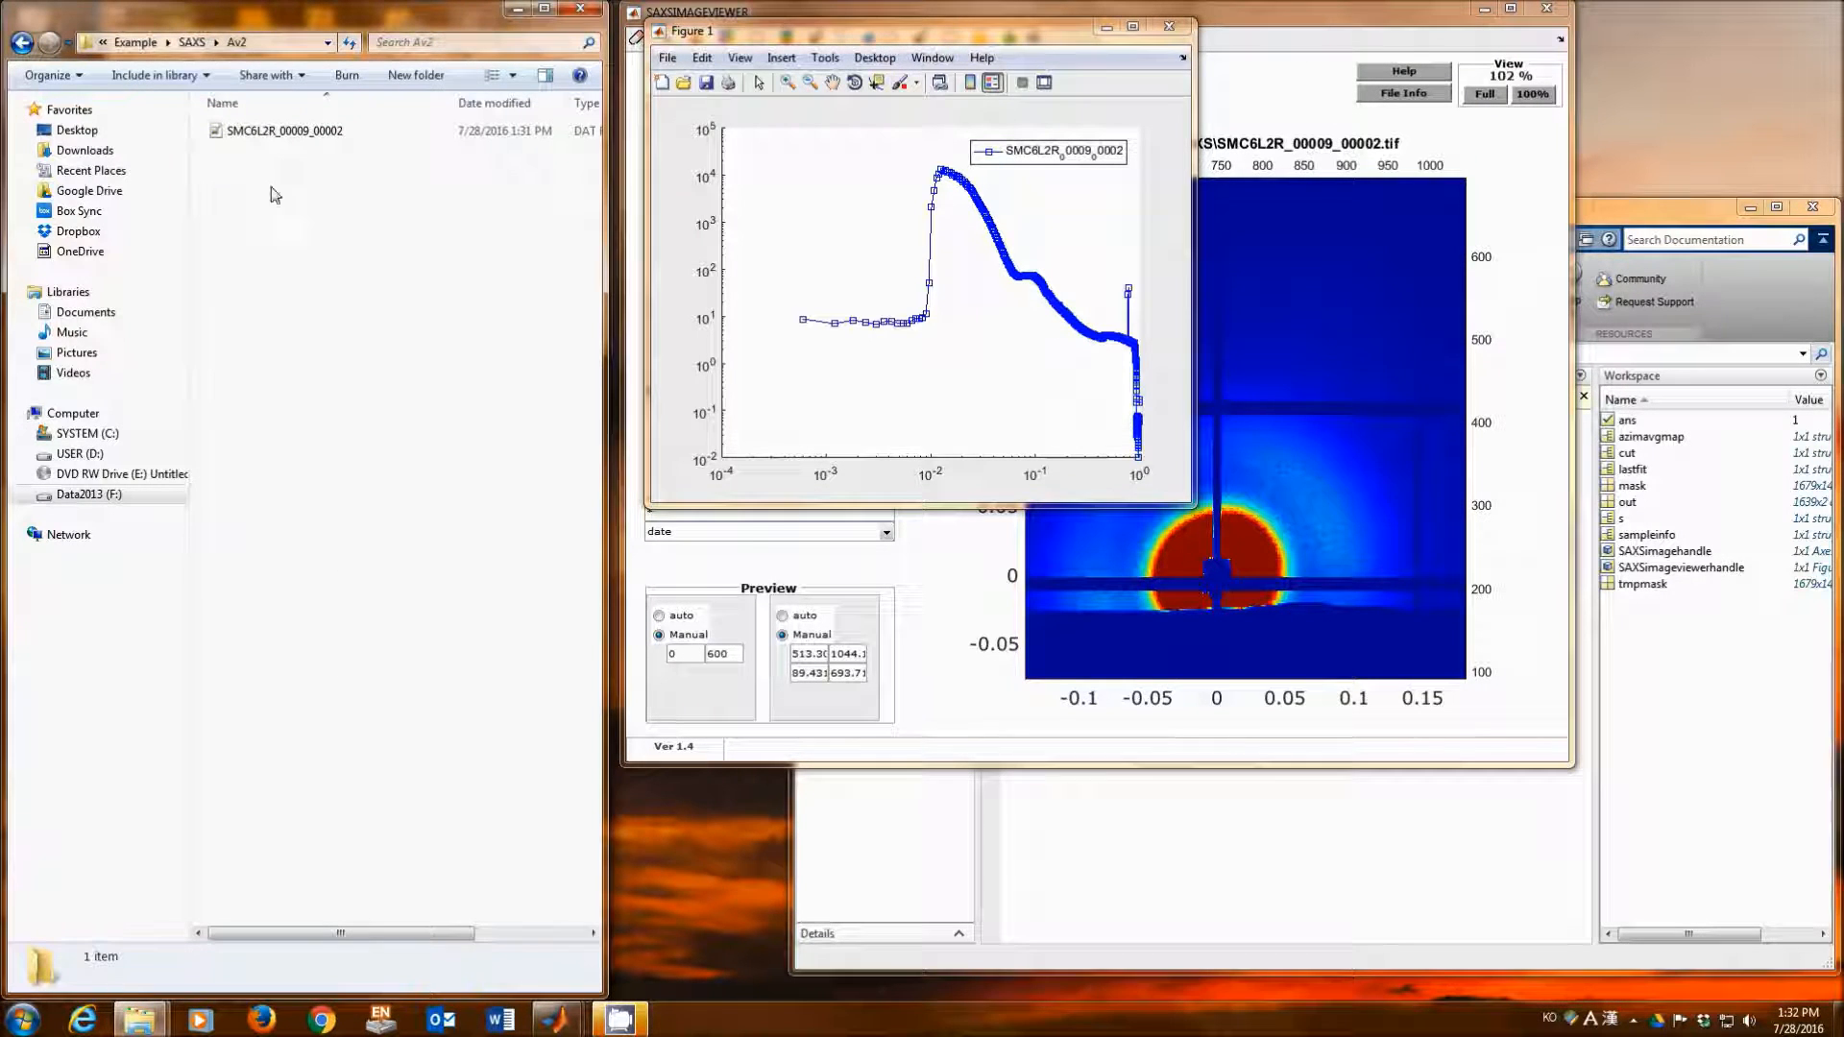
pyautogui.rightClick(294, 134)
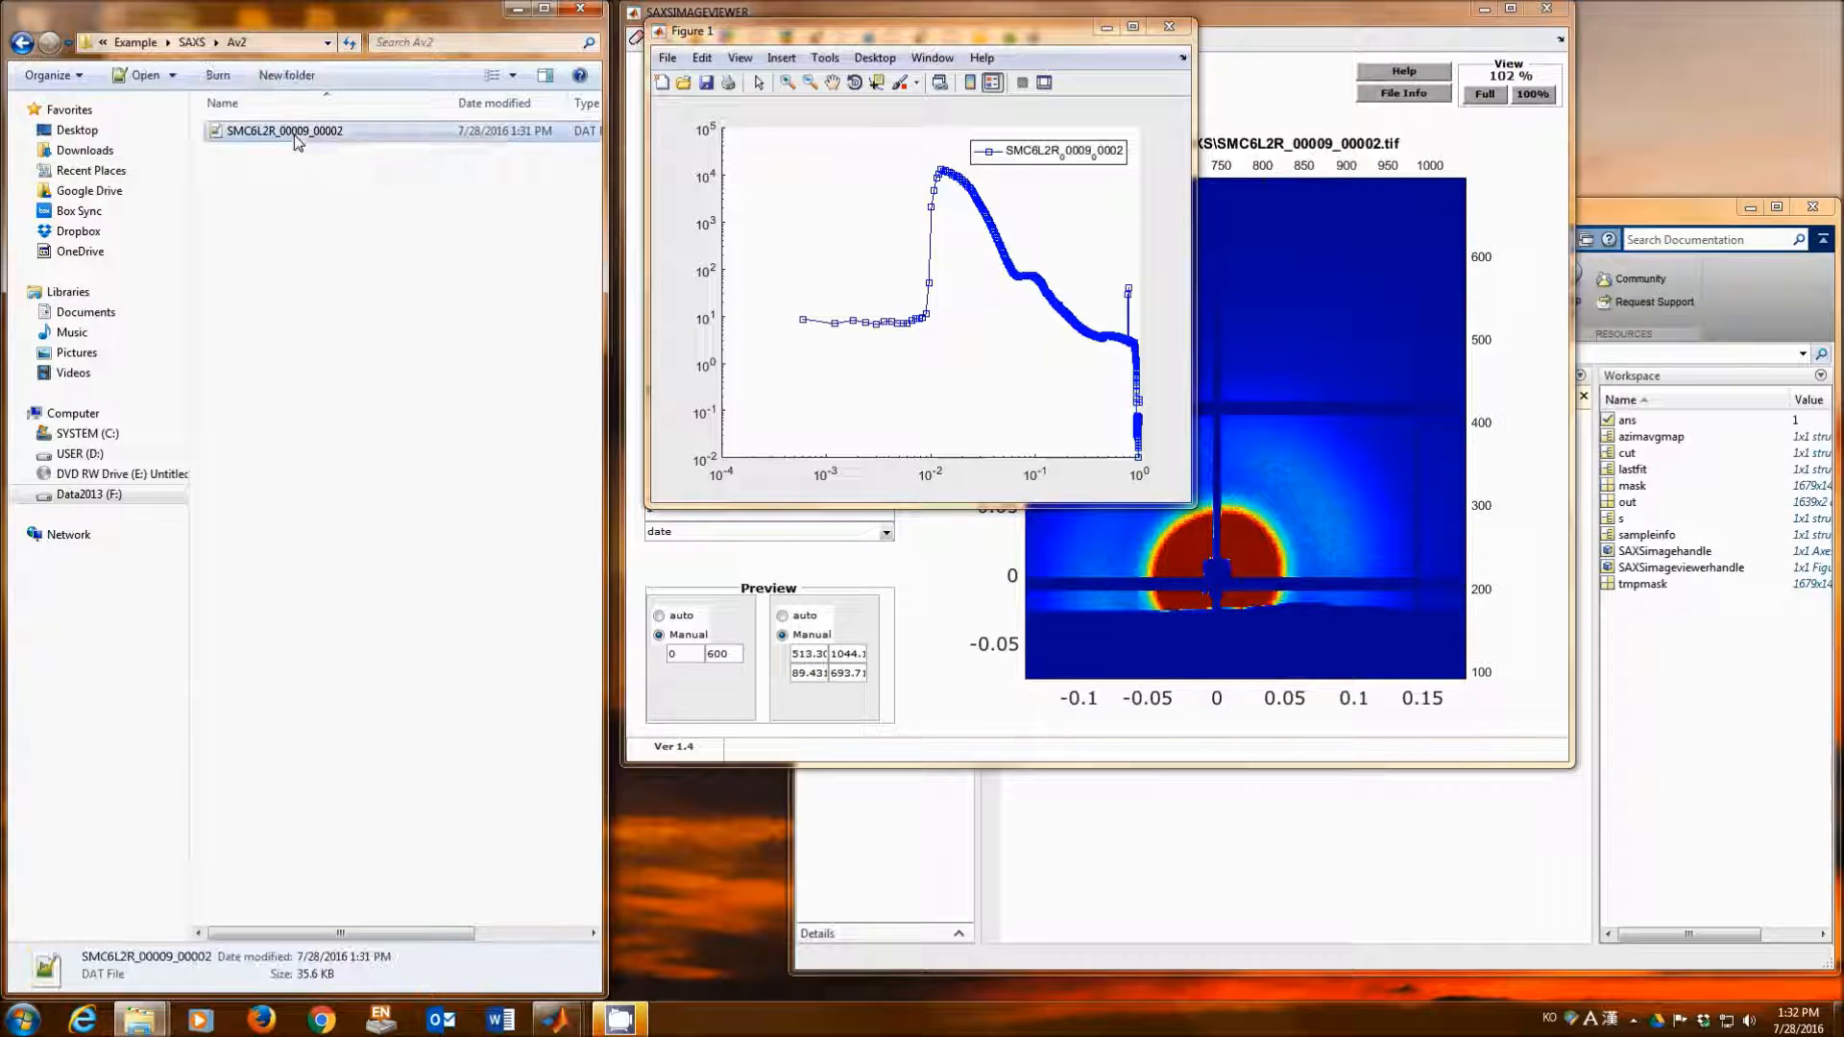
pyautogui.click(380, 189)
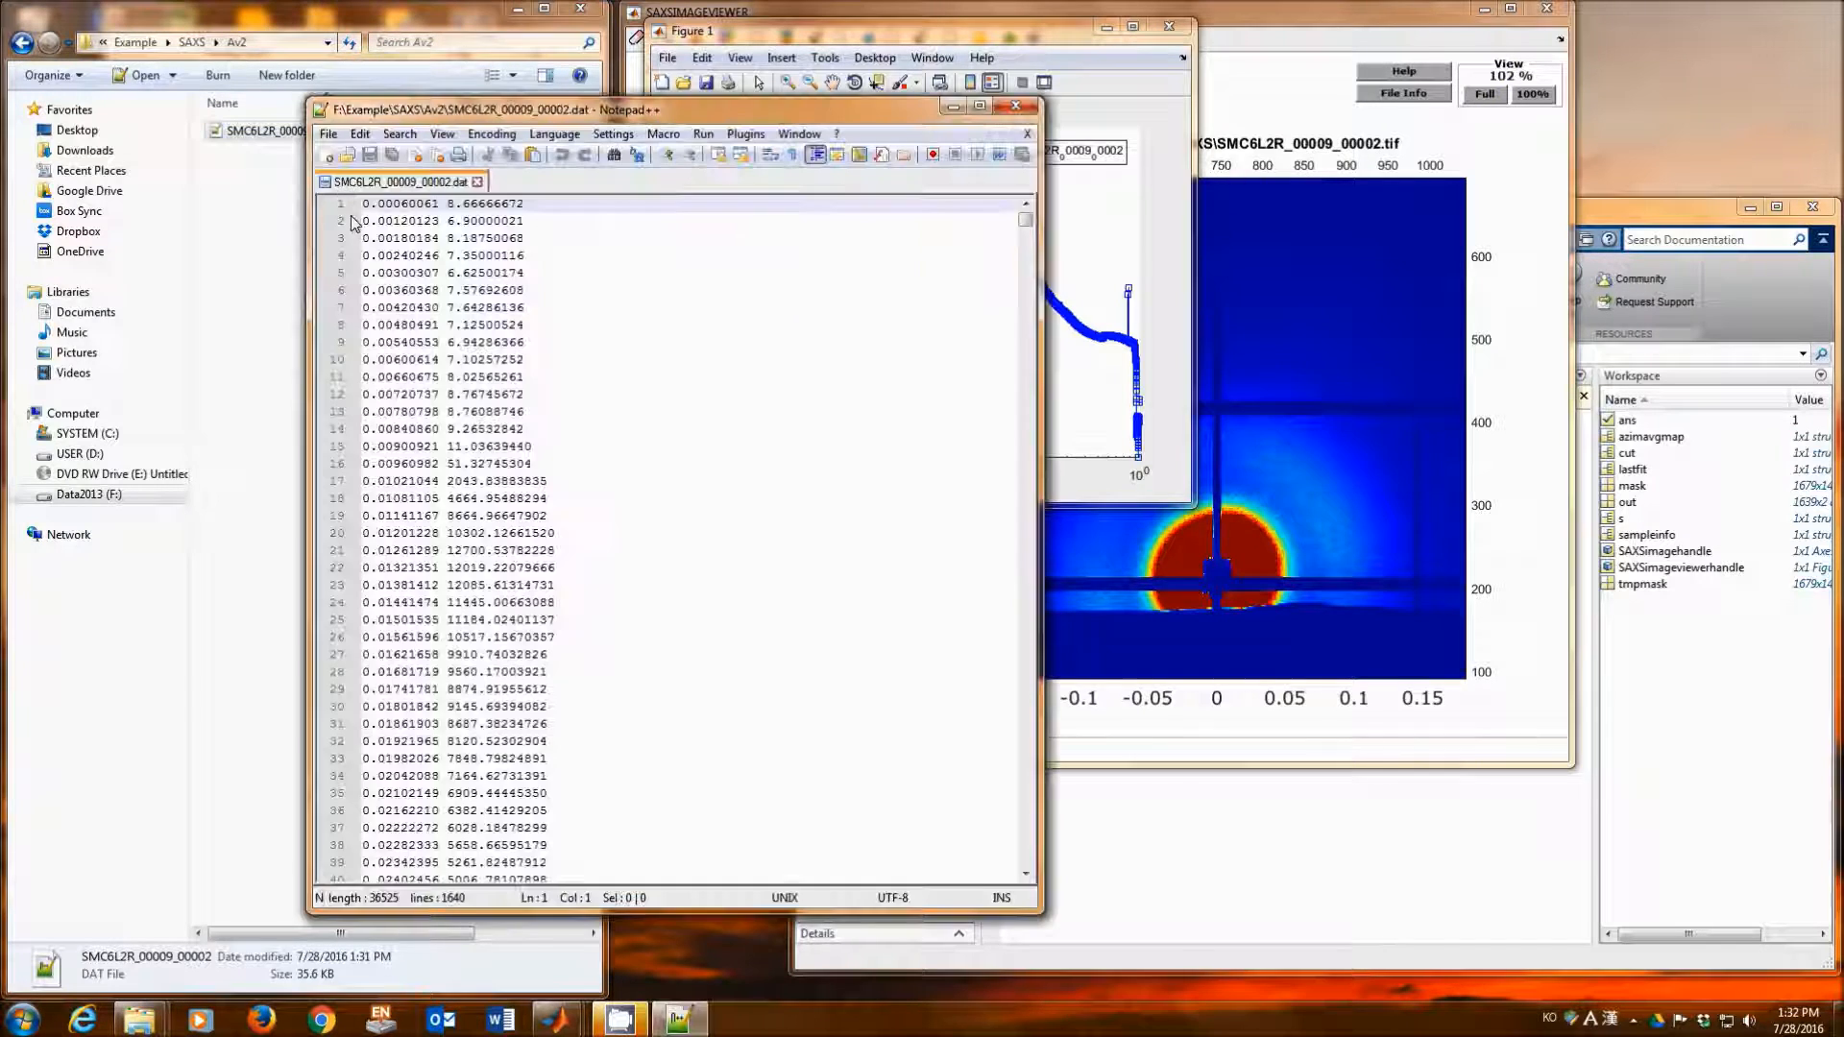
pyautogui.click(477, 182)
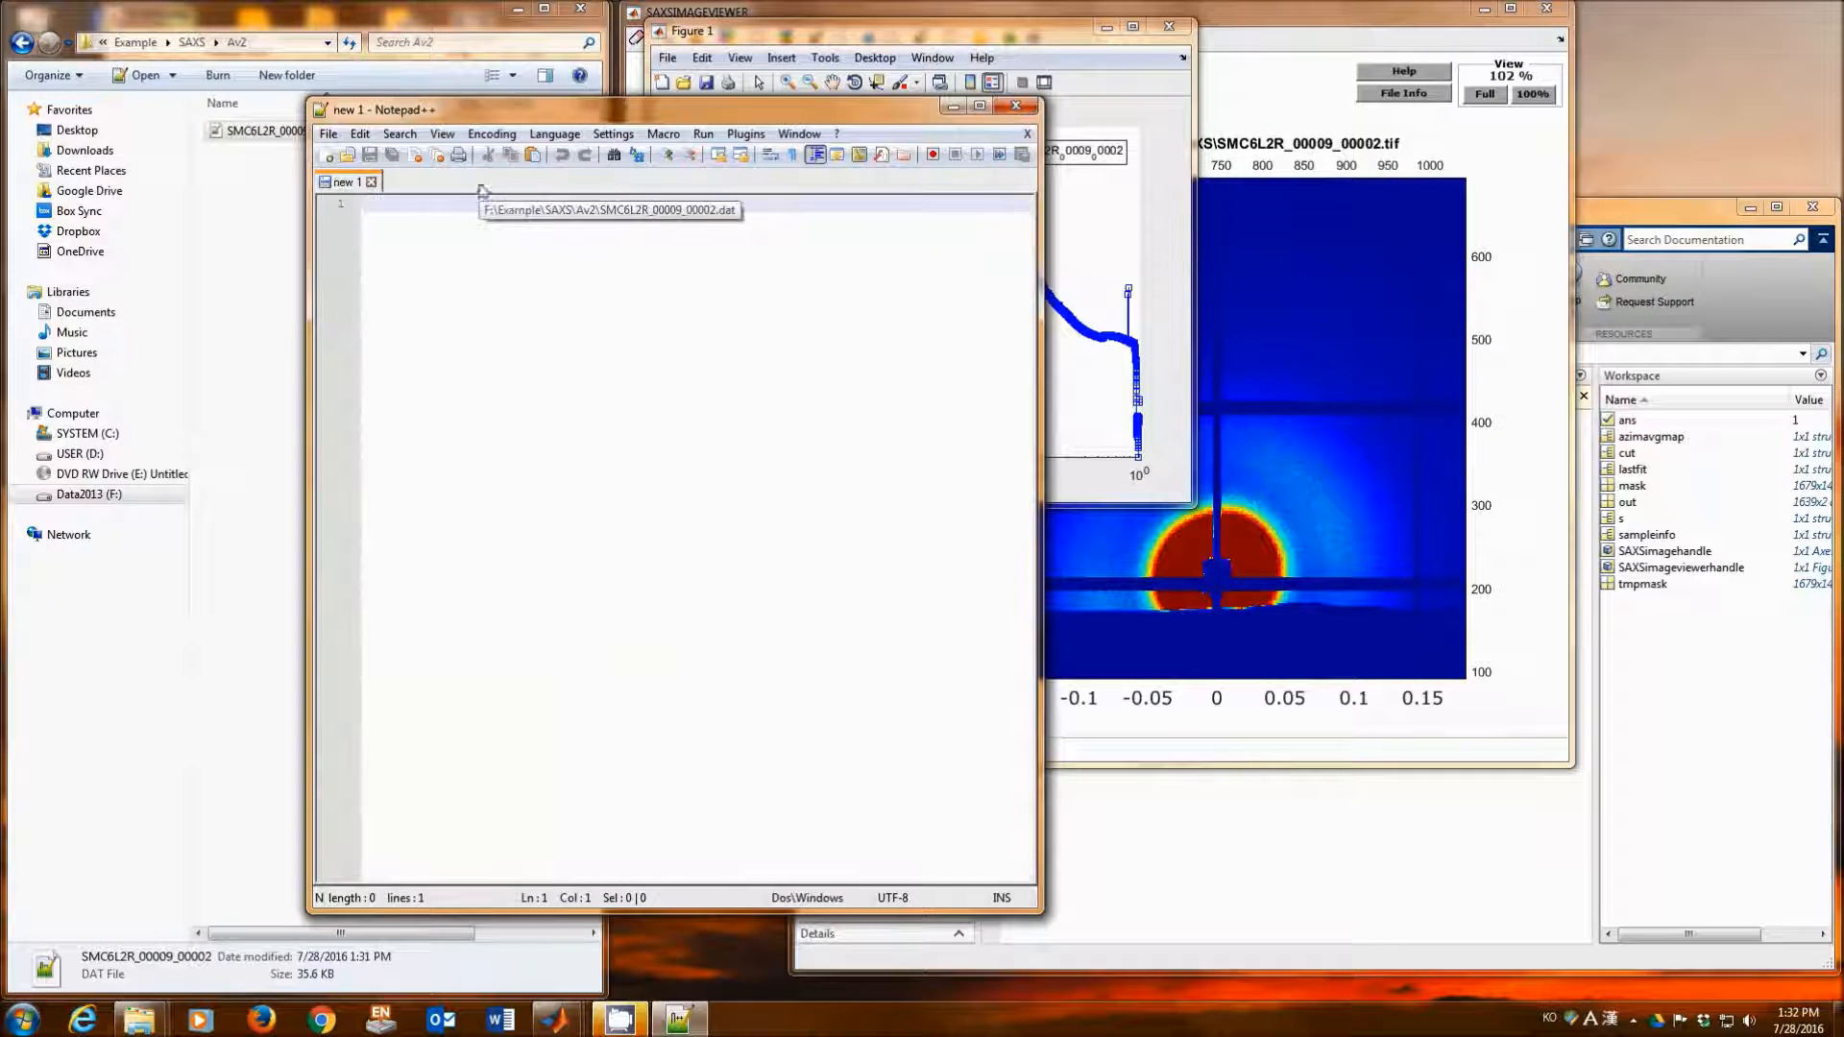
pyautogui.click(1015, 105)
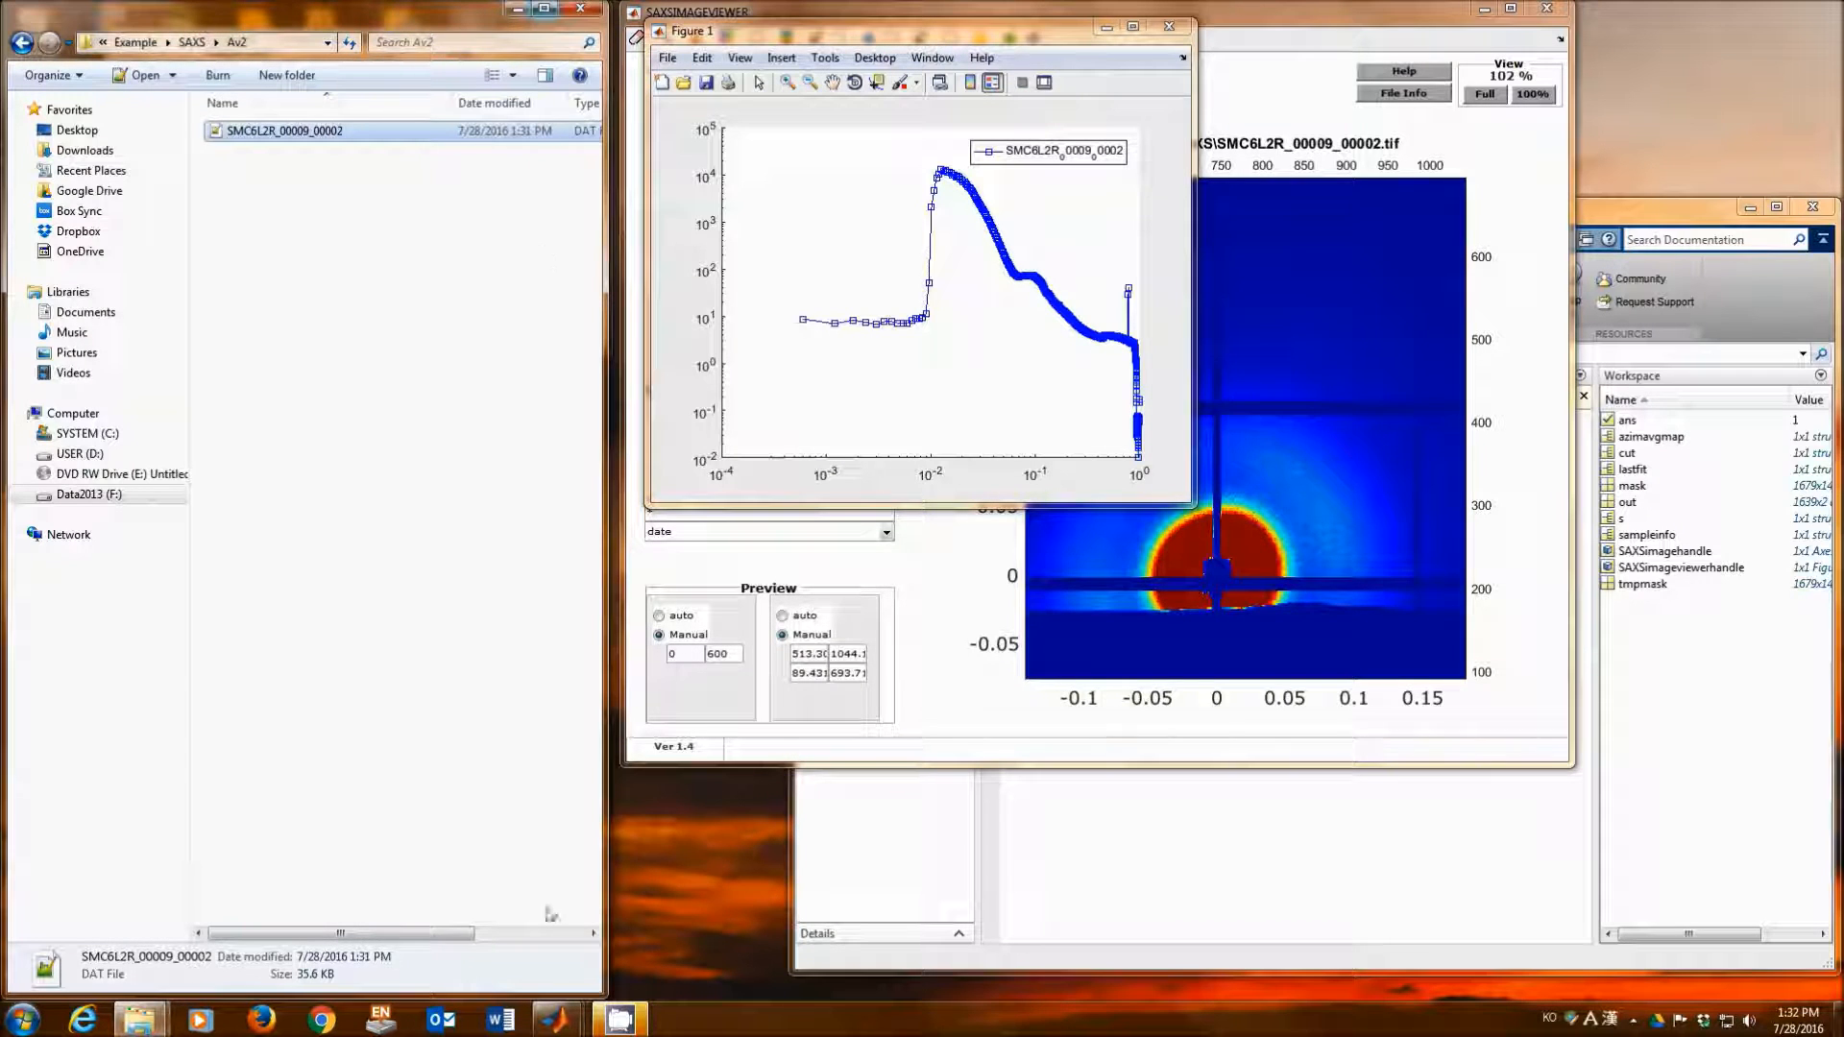
# Step: Bring the GISAXSshop and SAXSavg windows to the front and close the averaged curve's figure
pyautogui.click(560, 1020)
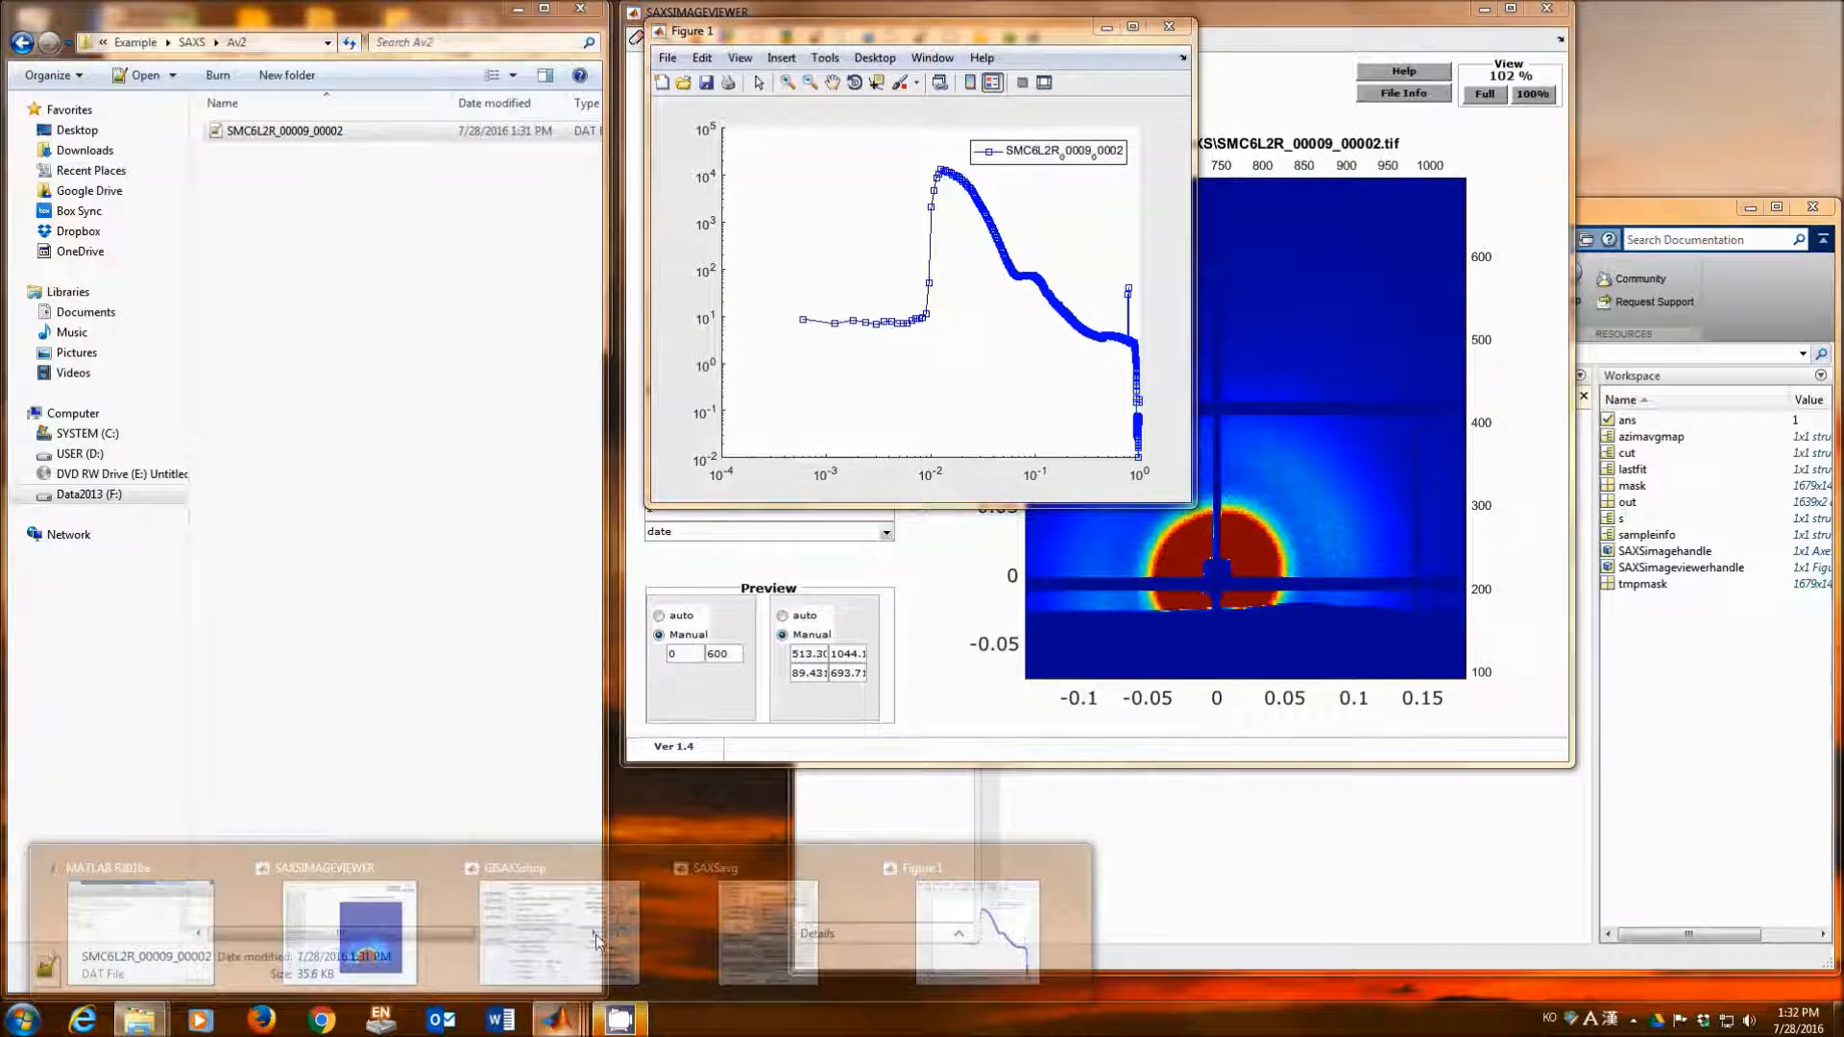
pyautogui.click(586, 935)
pyautogui.click(560, 1020)
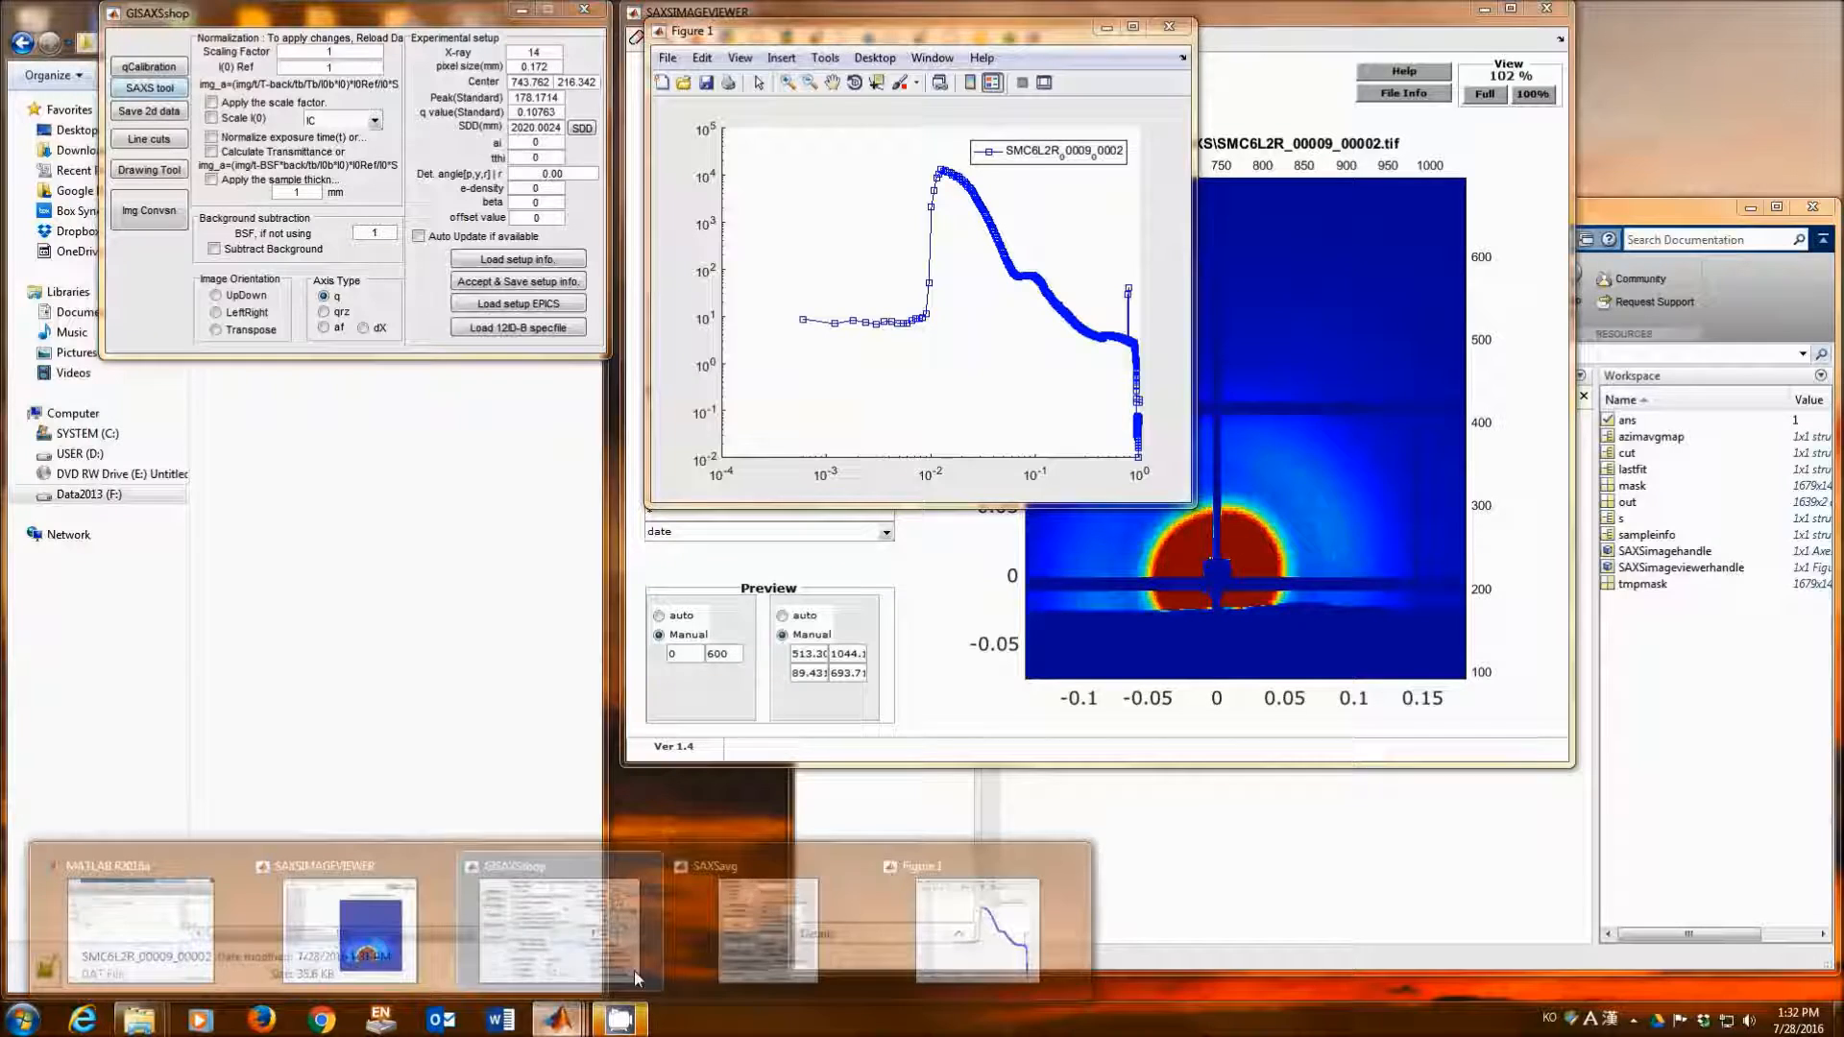
pyautogui.click(634, 971)
pyautogui.moveTo(431, 369); pyautogui.dragTo(416, 387)
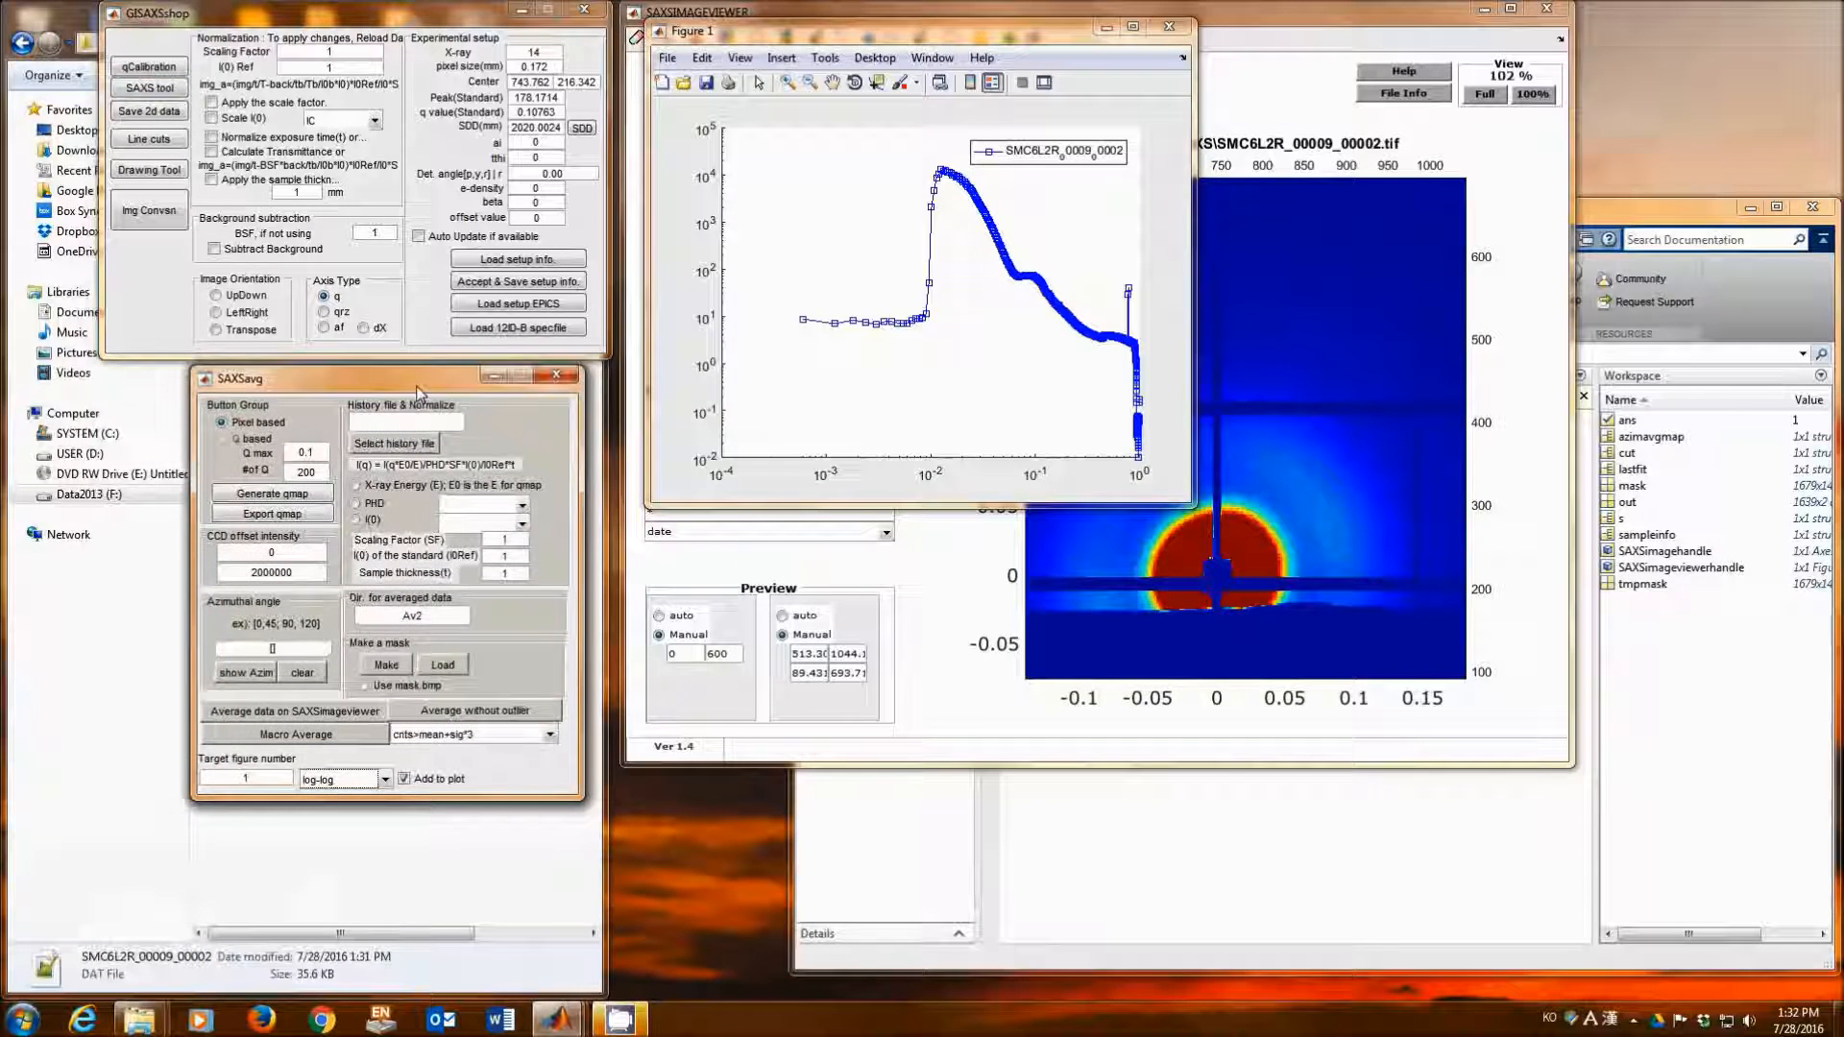
pyautogui.click(1169, 27)
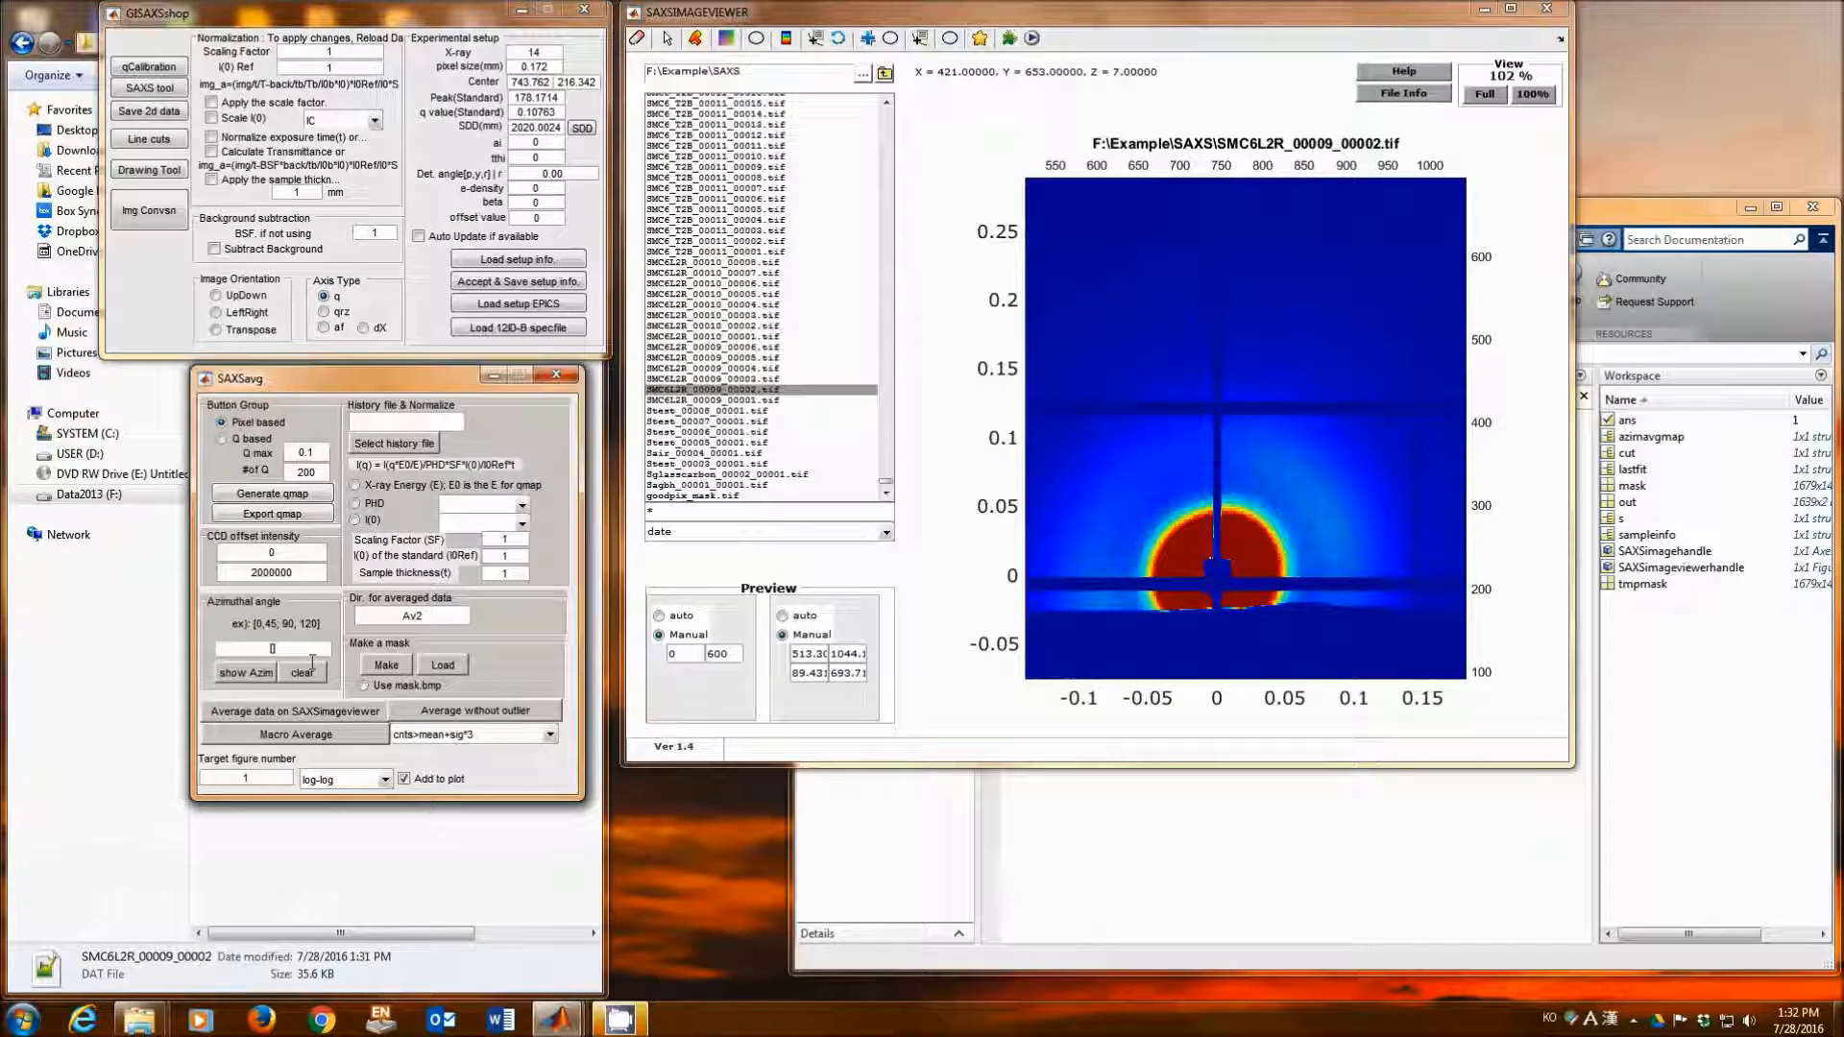
# Step: Enter [5, 15] as the azimuthal angle range and probe phi at several points on the scattering ring in the image
pyautogui.write('15')
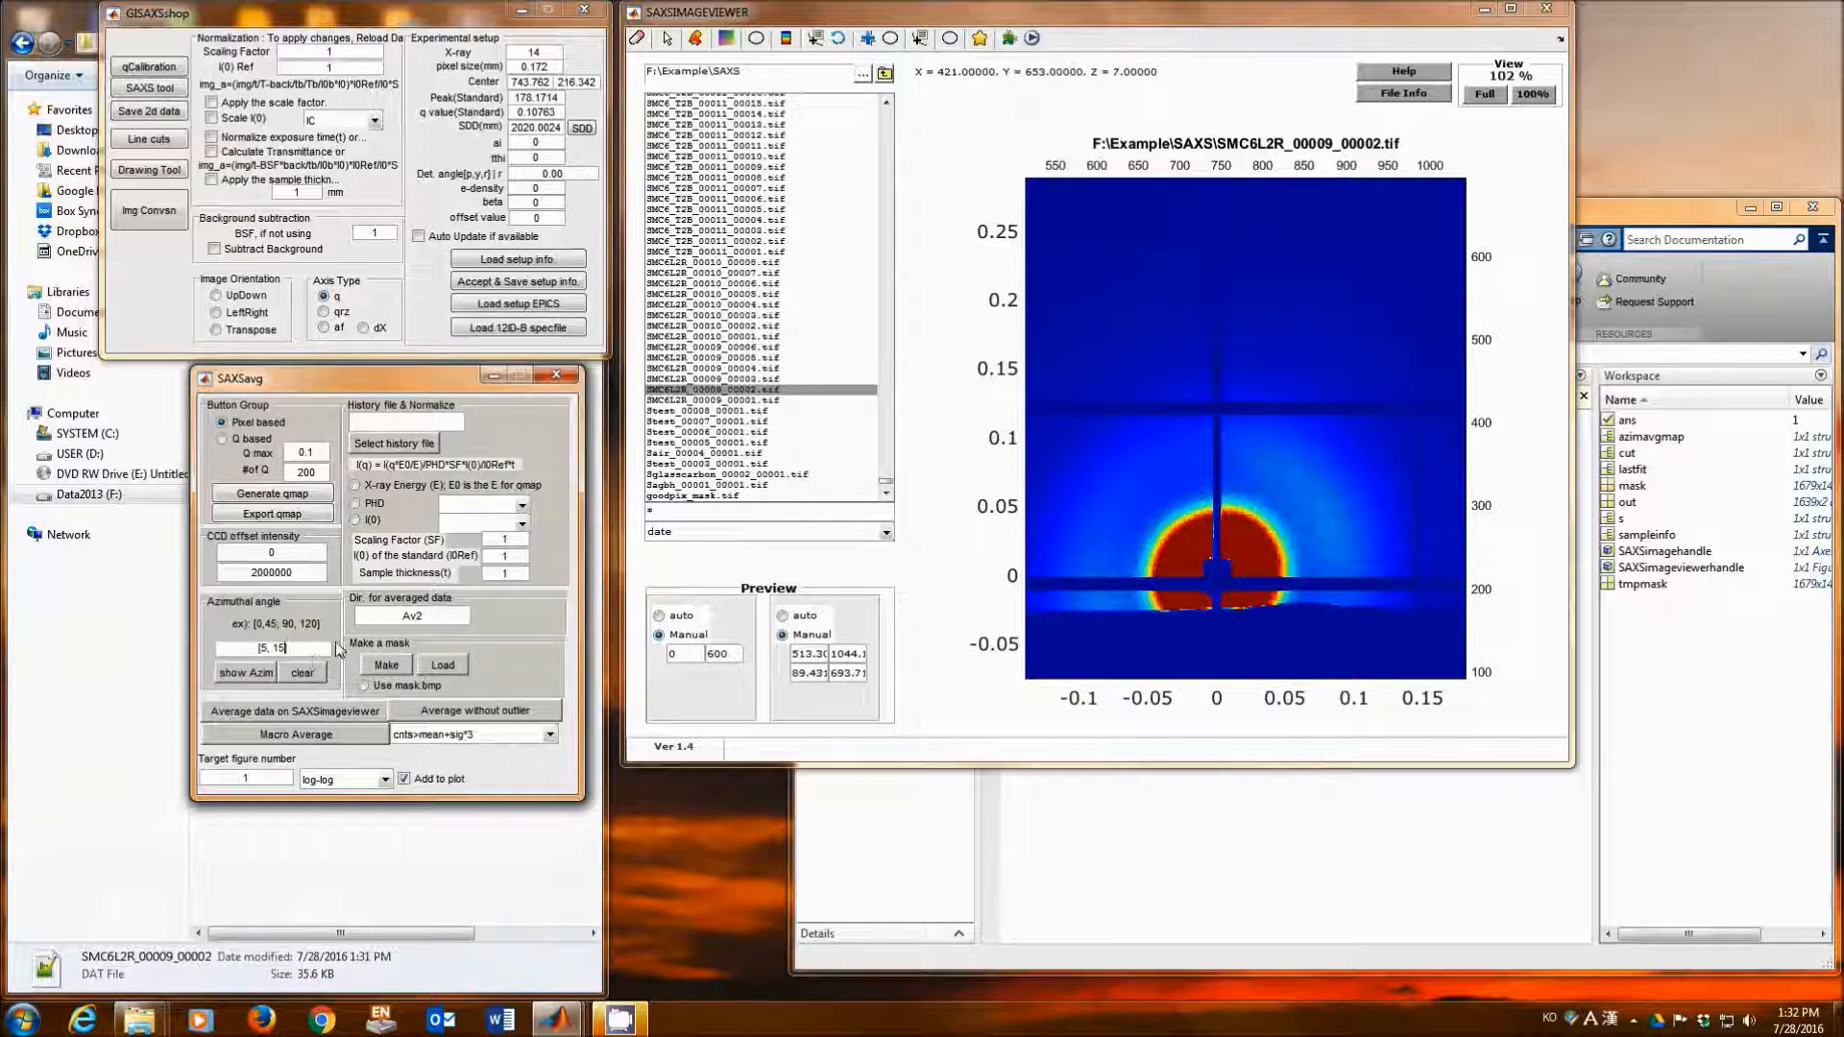
pyautogui.click(666, 38)
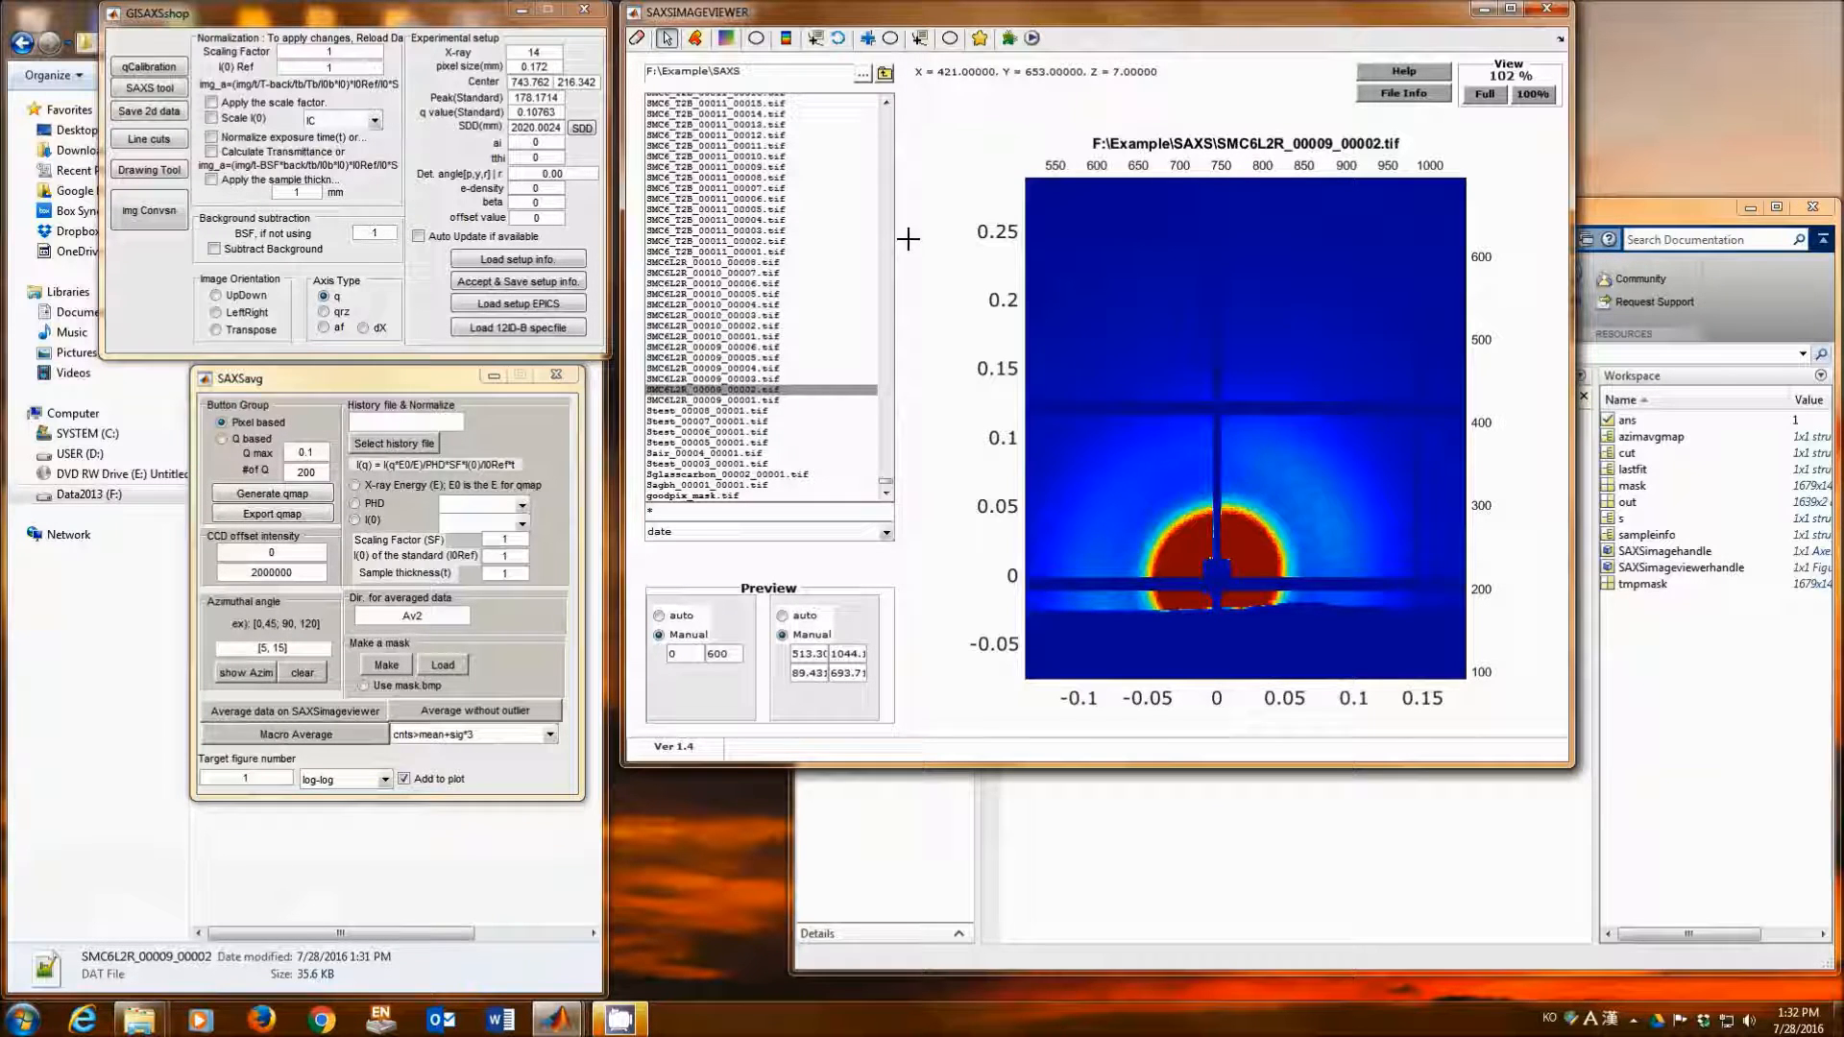
pyautogui.click(1216, 465)
pyautogui.click(1340, 534)
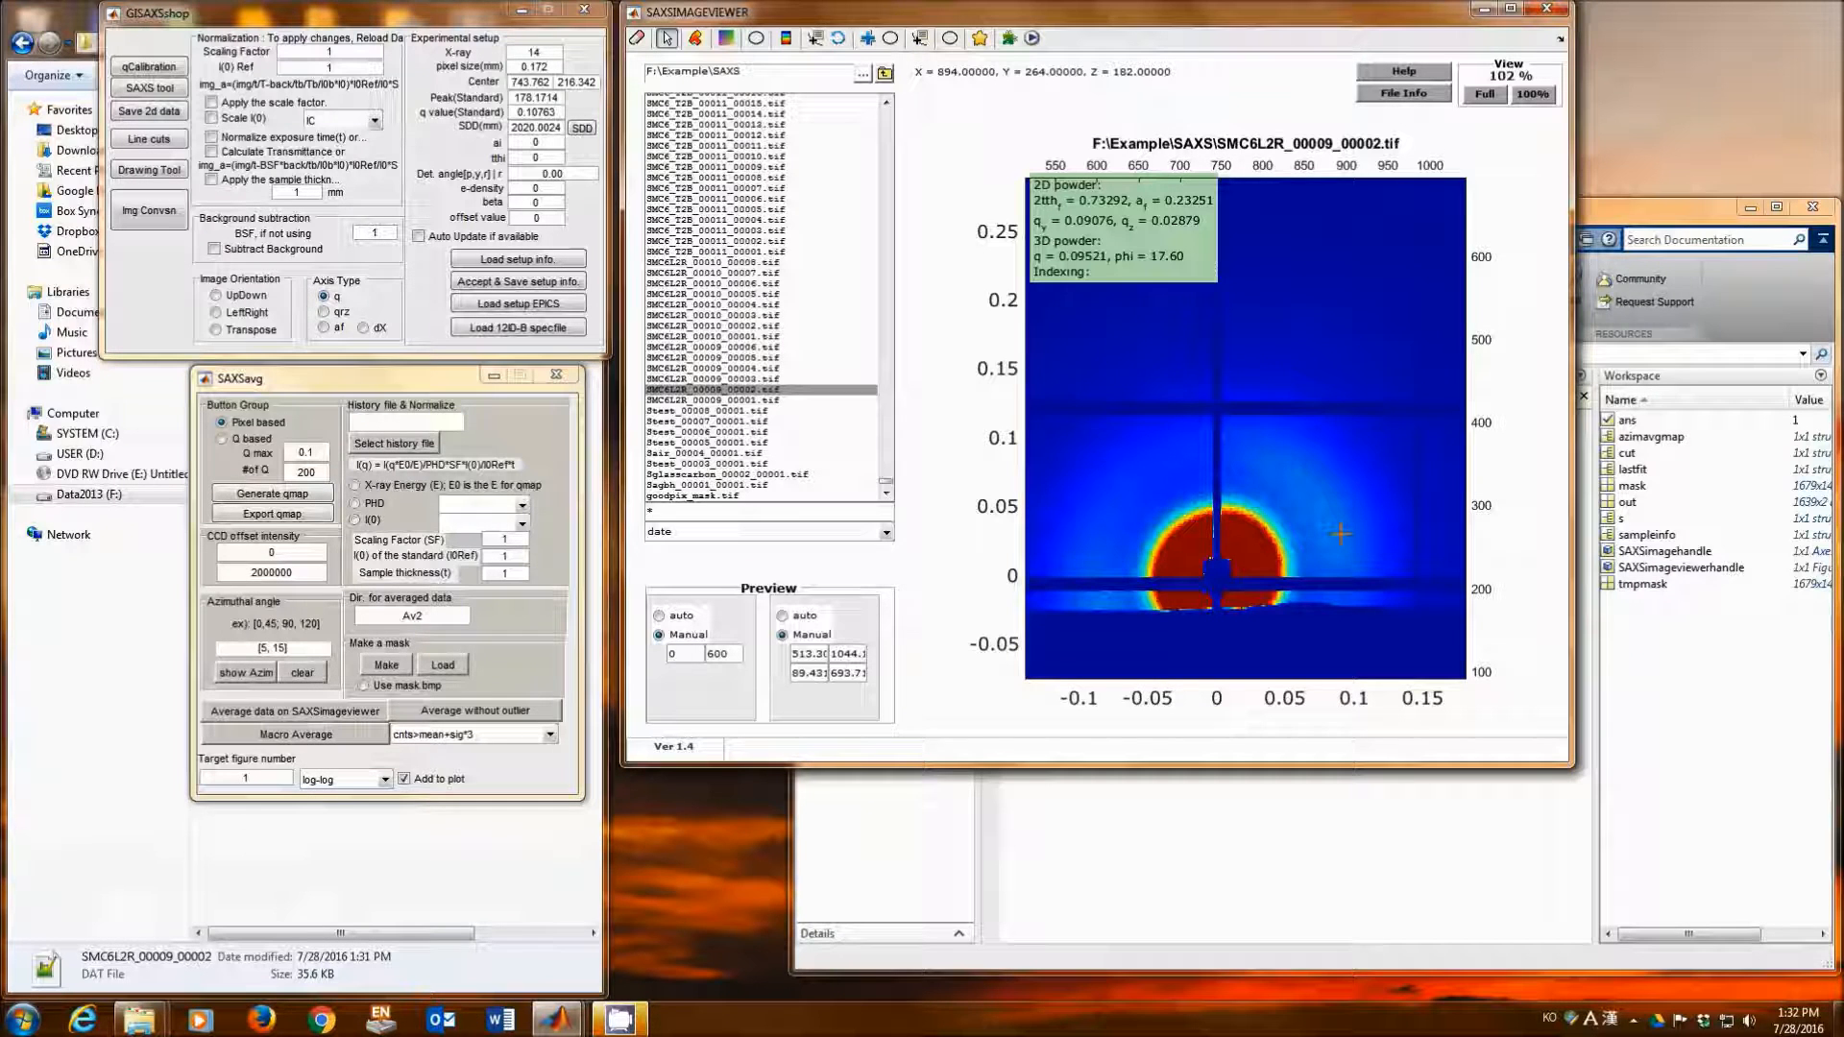
pyautogui.click(1291, 456)
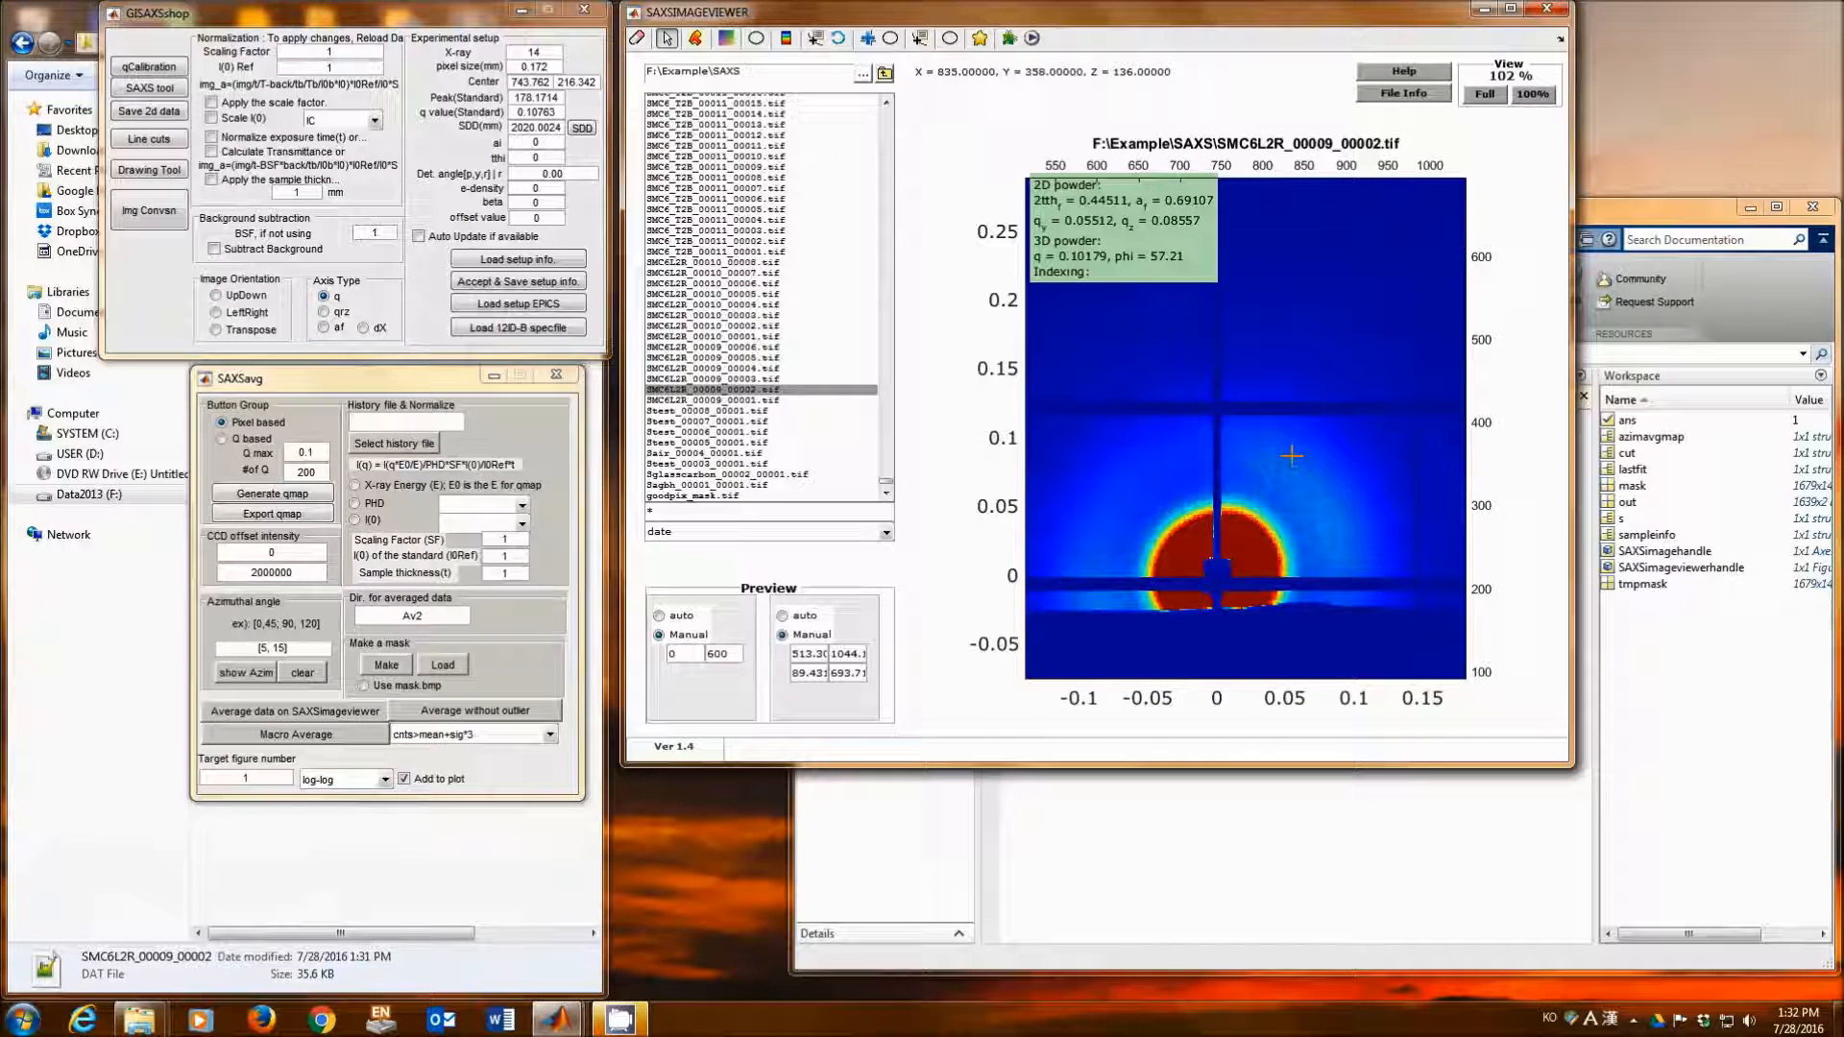
pyautogui.click(1278, 443)
pyautogui.click(665, 39)
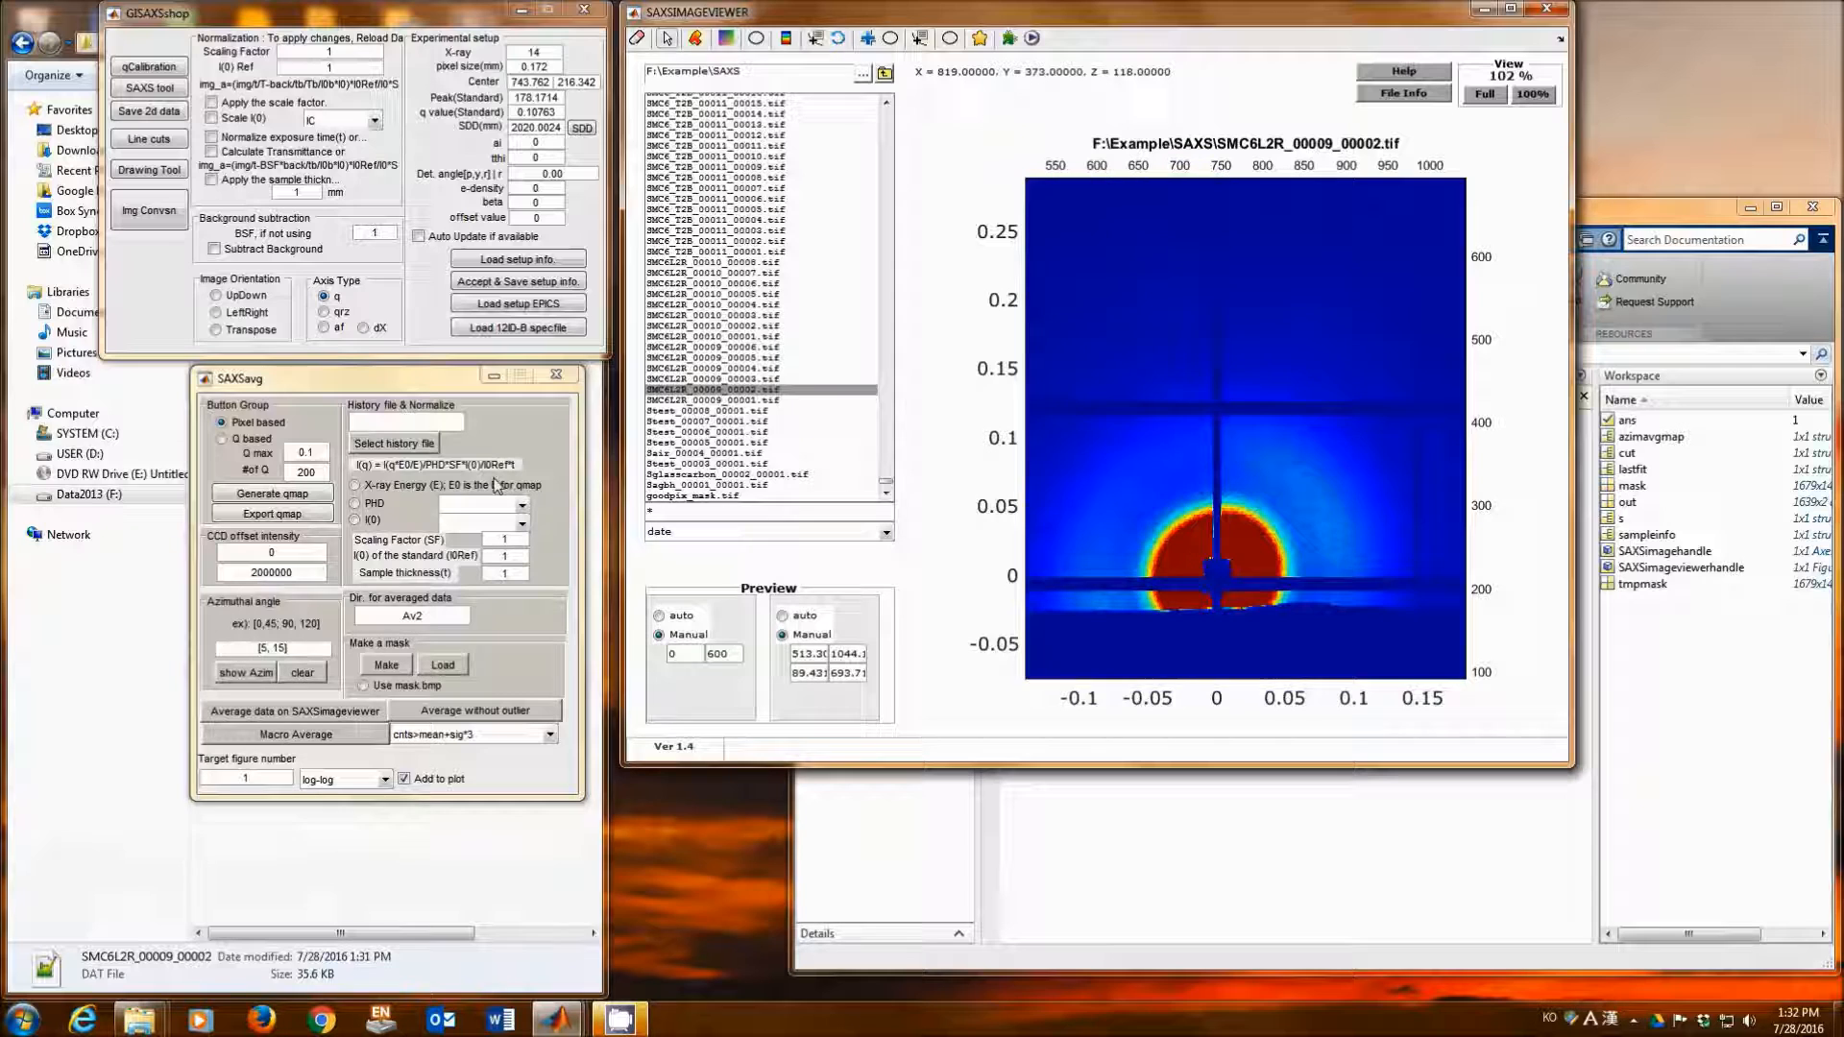
# Step: Set the azimuthal angle range to [17.6, 57] and show its limits on the scattering image
pyautogui.click(322, 650)
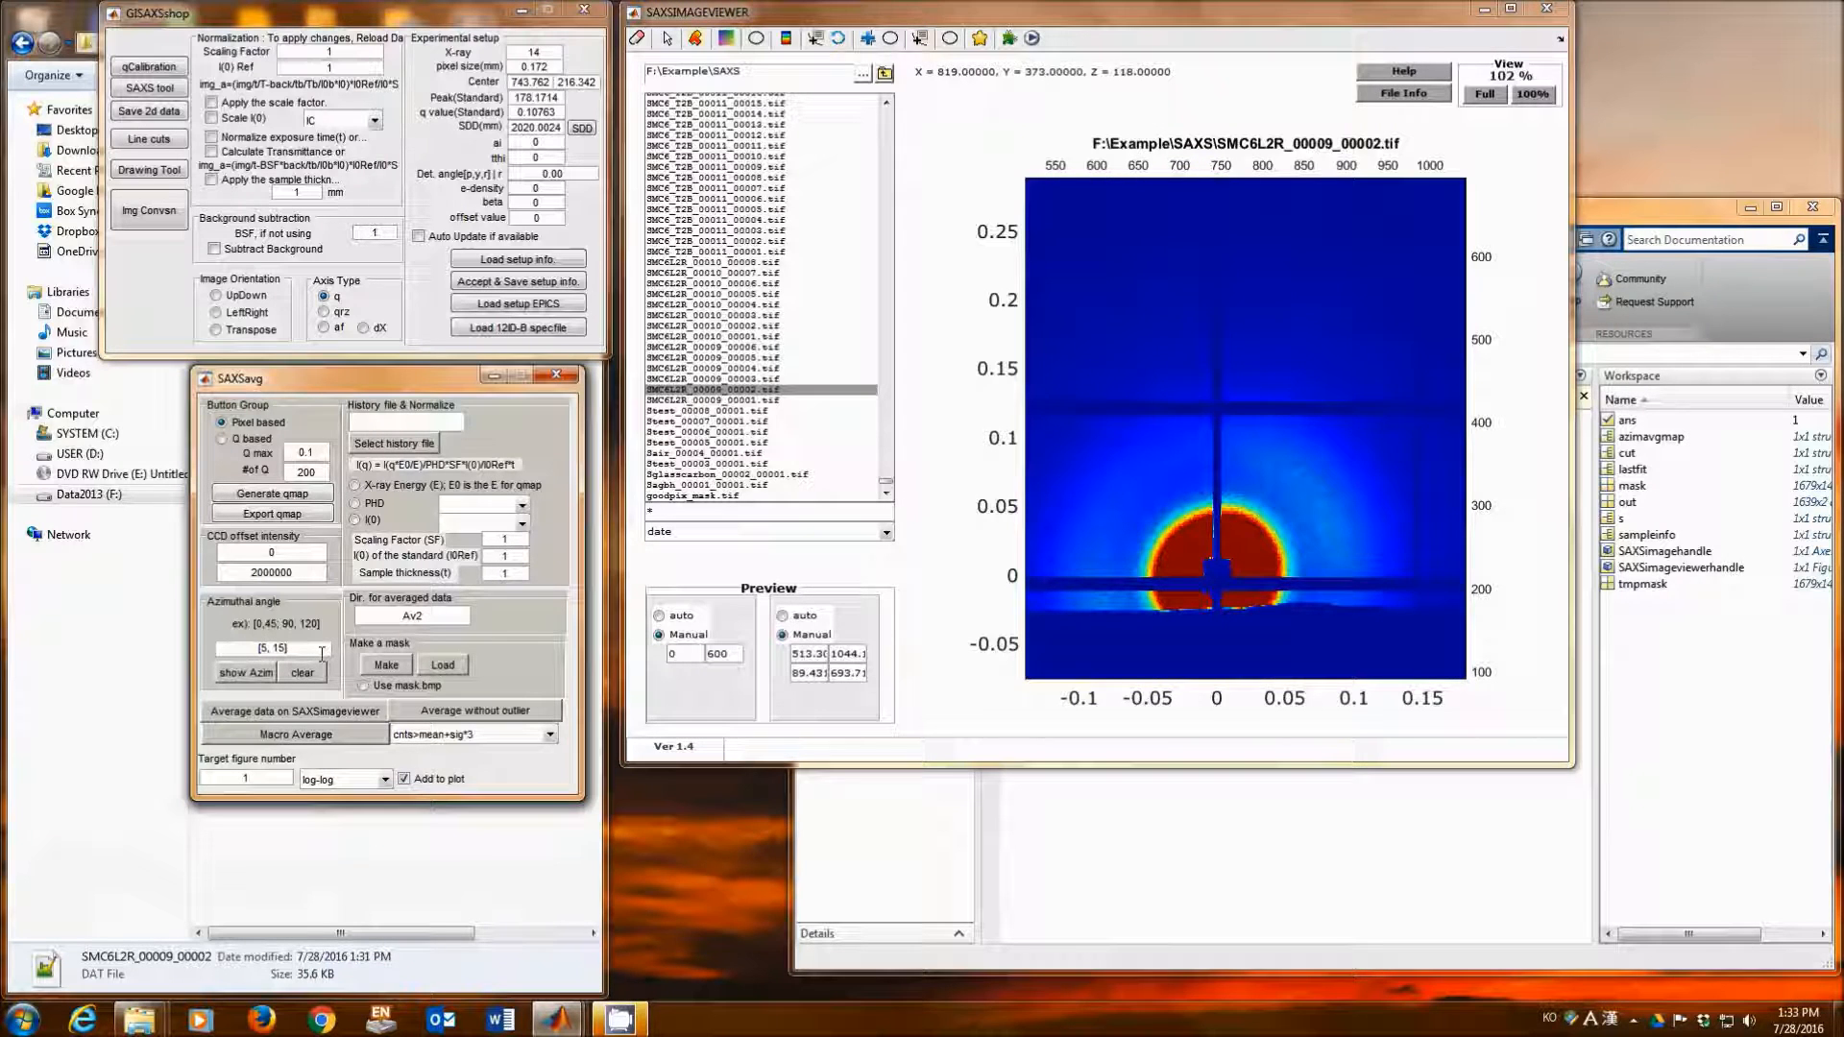
pyautogui.write('17.6')
pyautogui.press('Delete')
pyautogui.press('Delete')
pyautogui.write('57')
pyautogui.click(257, 675)
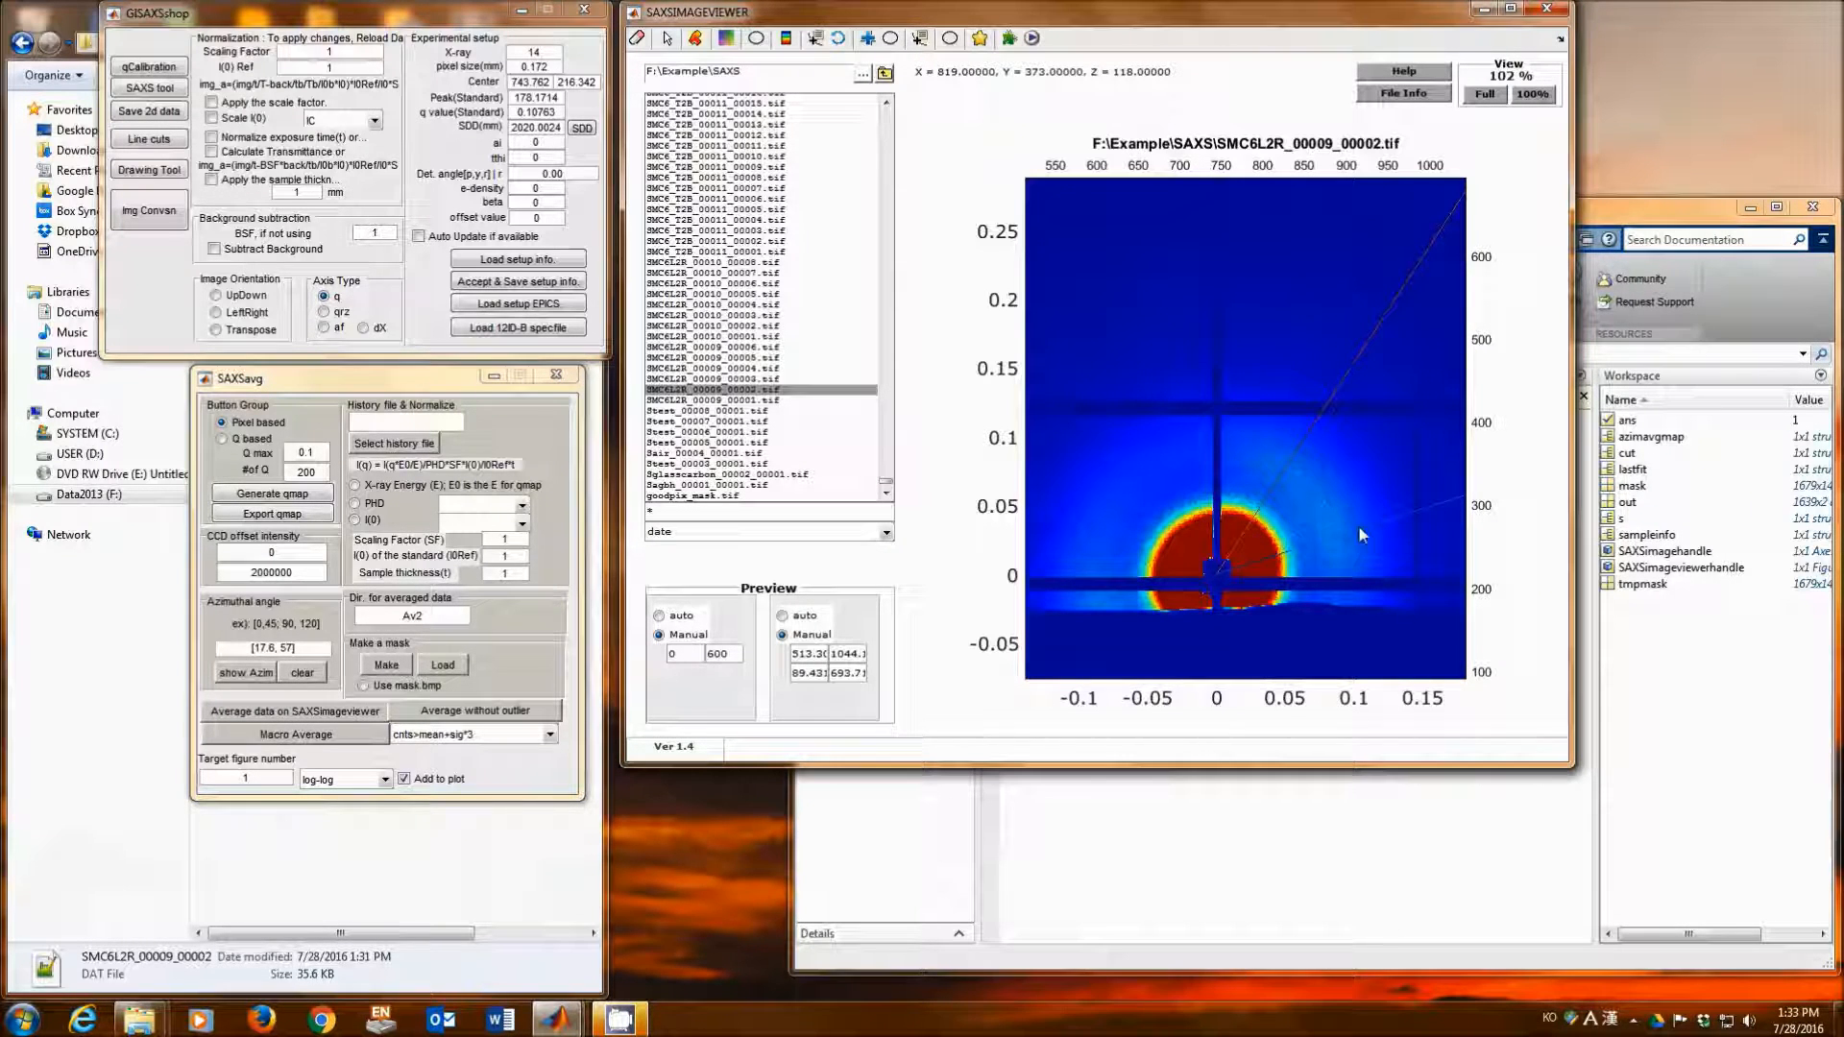
# Step: Average the viewer image over the azimuthal sector and check the saved data file in the Av2 folder
pyautogui.click(325, 712)
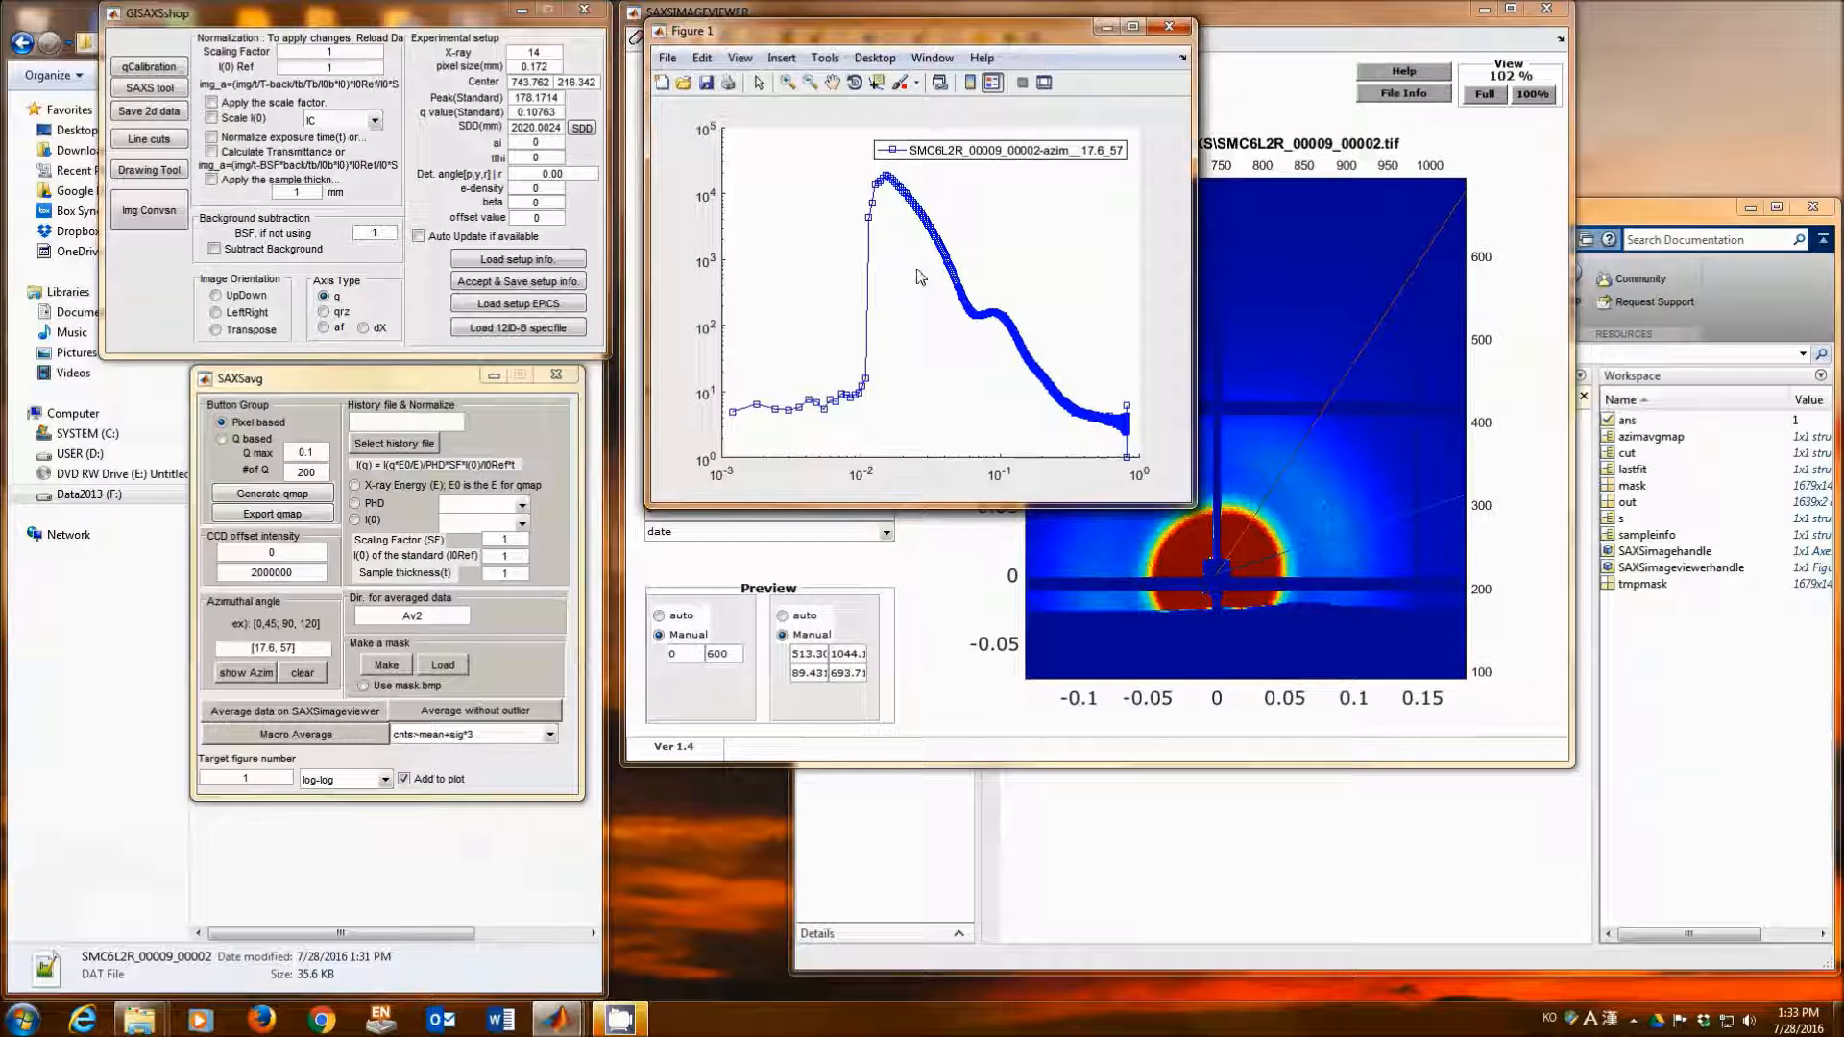
pyautogui.click(437, 855)
pyautogui.click(398, 666)
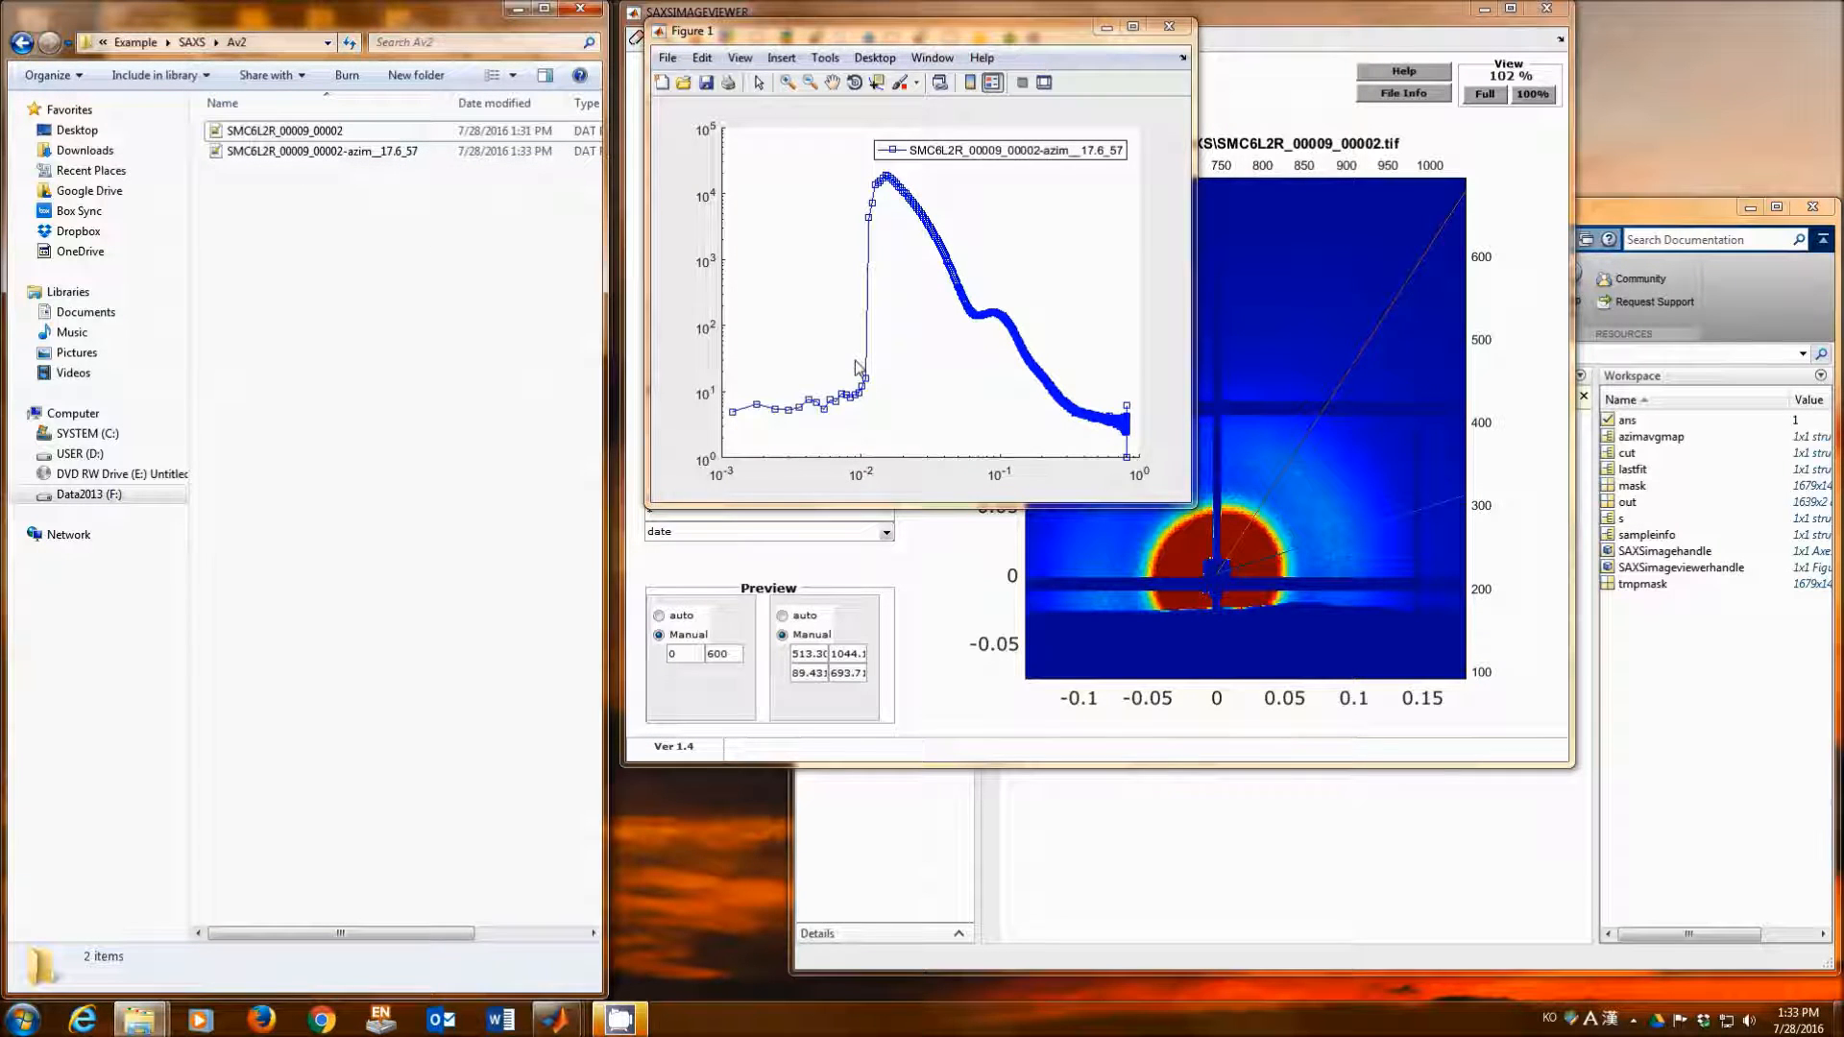
# Step: Return from the Av2 folder to the SAXSavg and GISAXSshop windows
pyautogui.click(555, 1020)
pyautogui.click(772, 925)
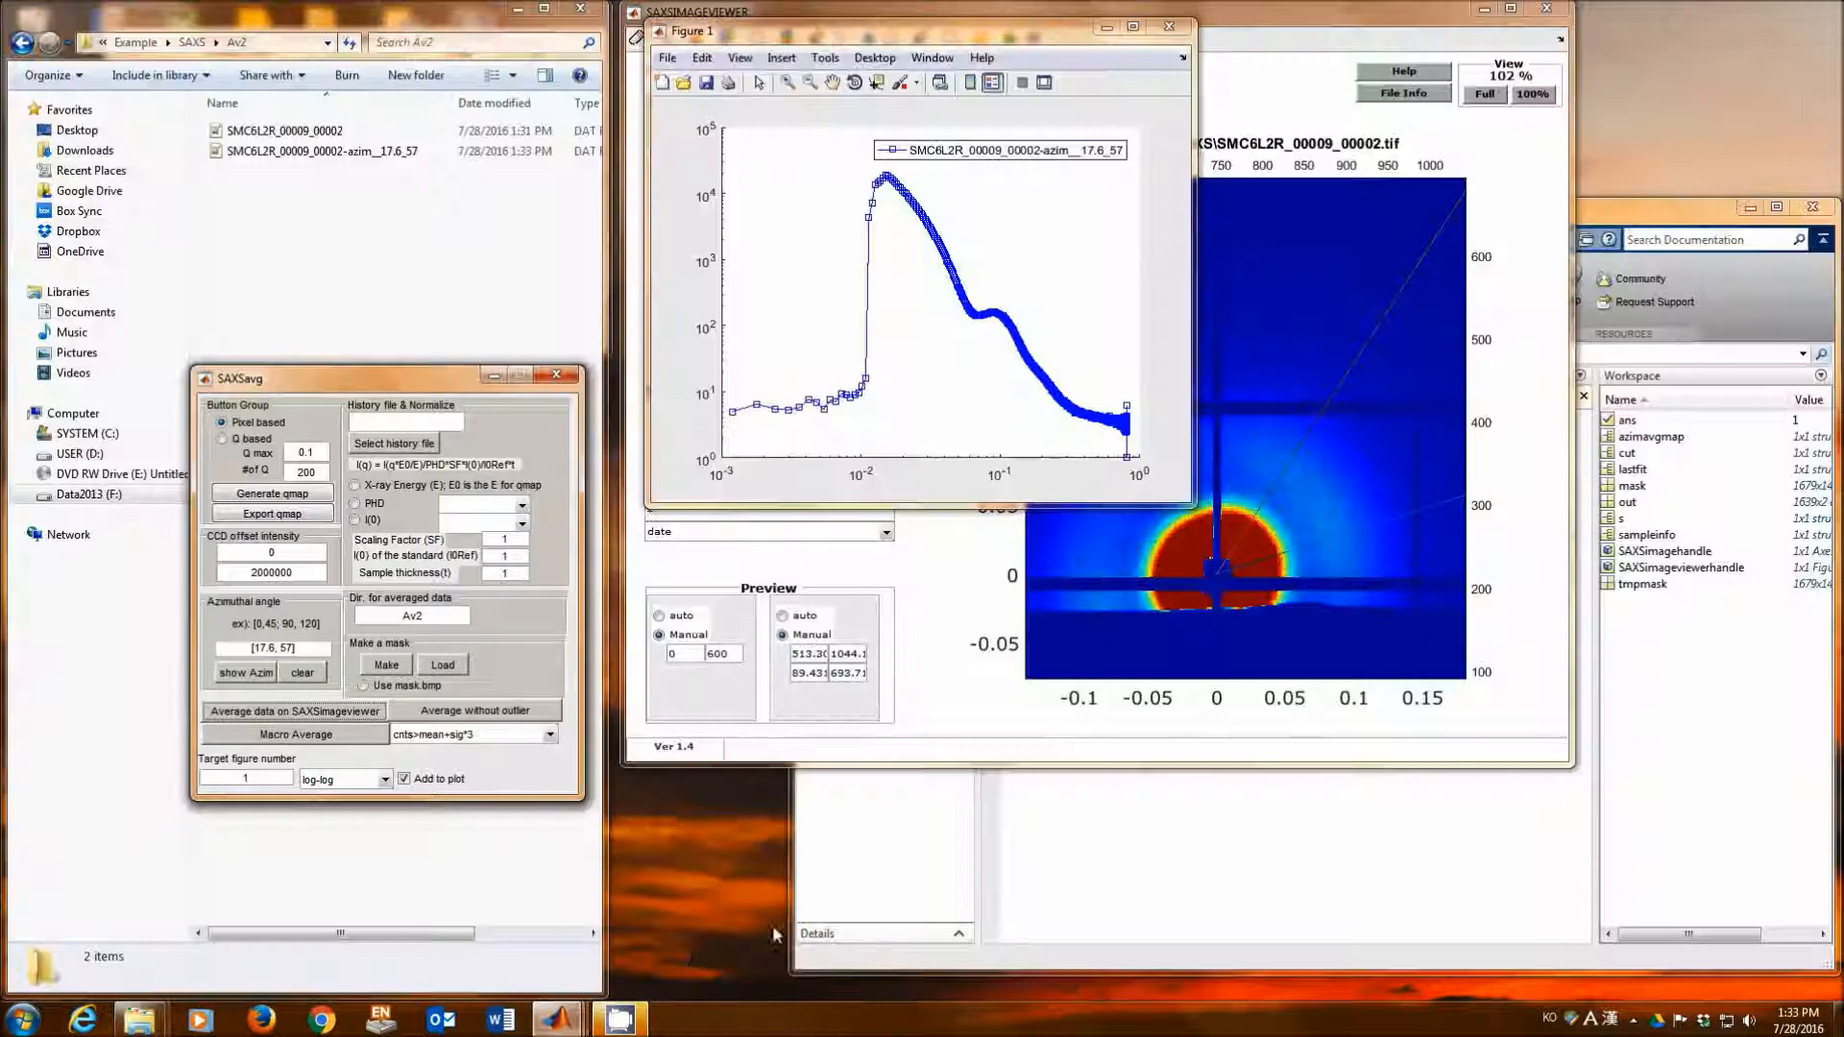
pyautogui.moveTo(557, 1020)
pyautogui.click(573, 945)
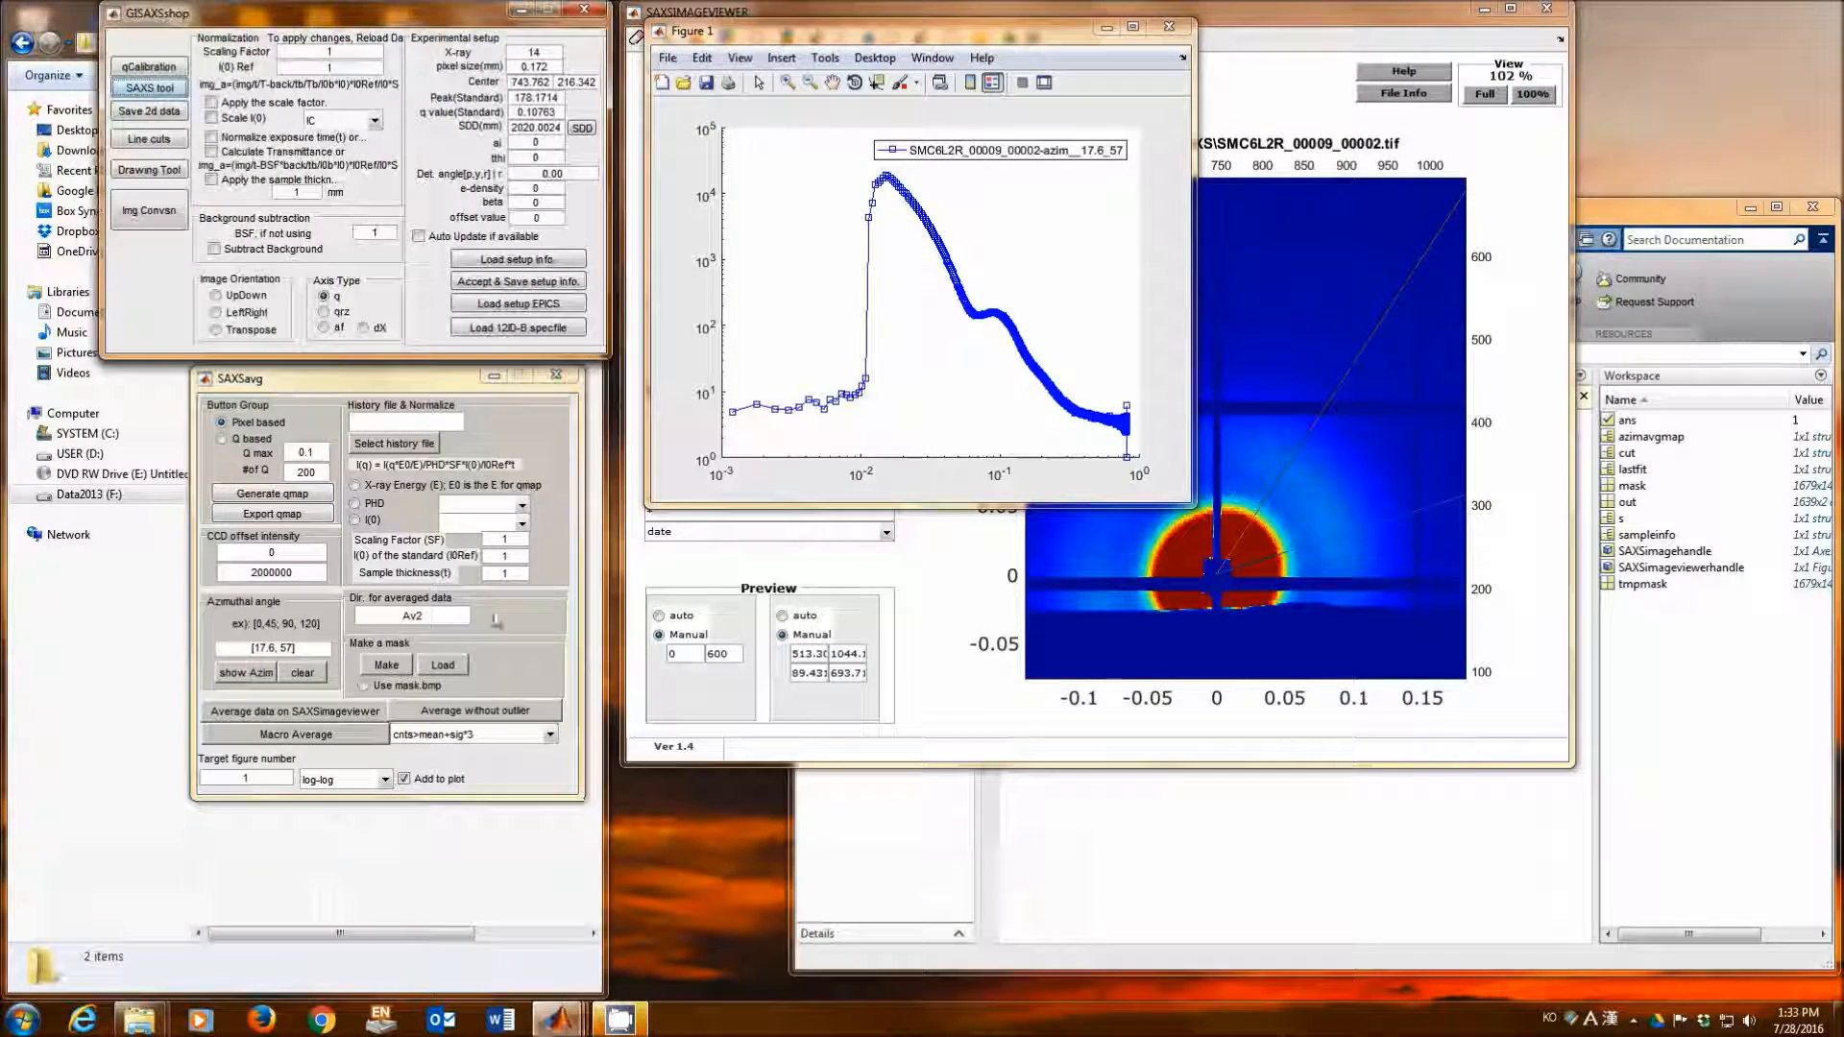
pyautogui.click(429, 387)
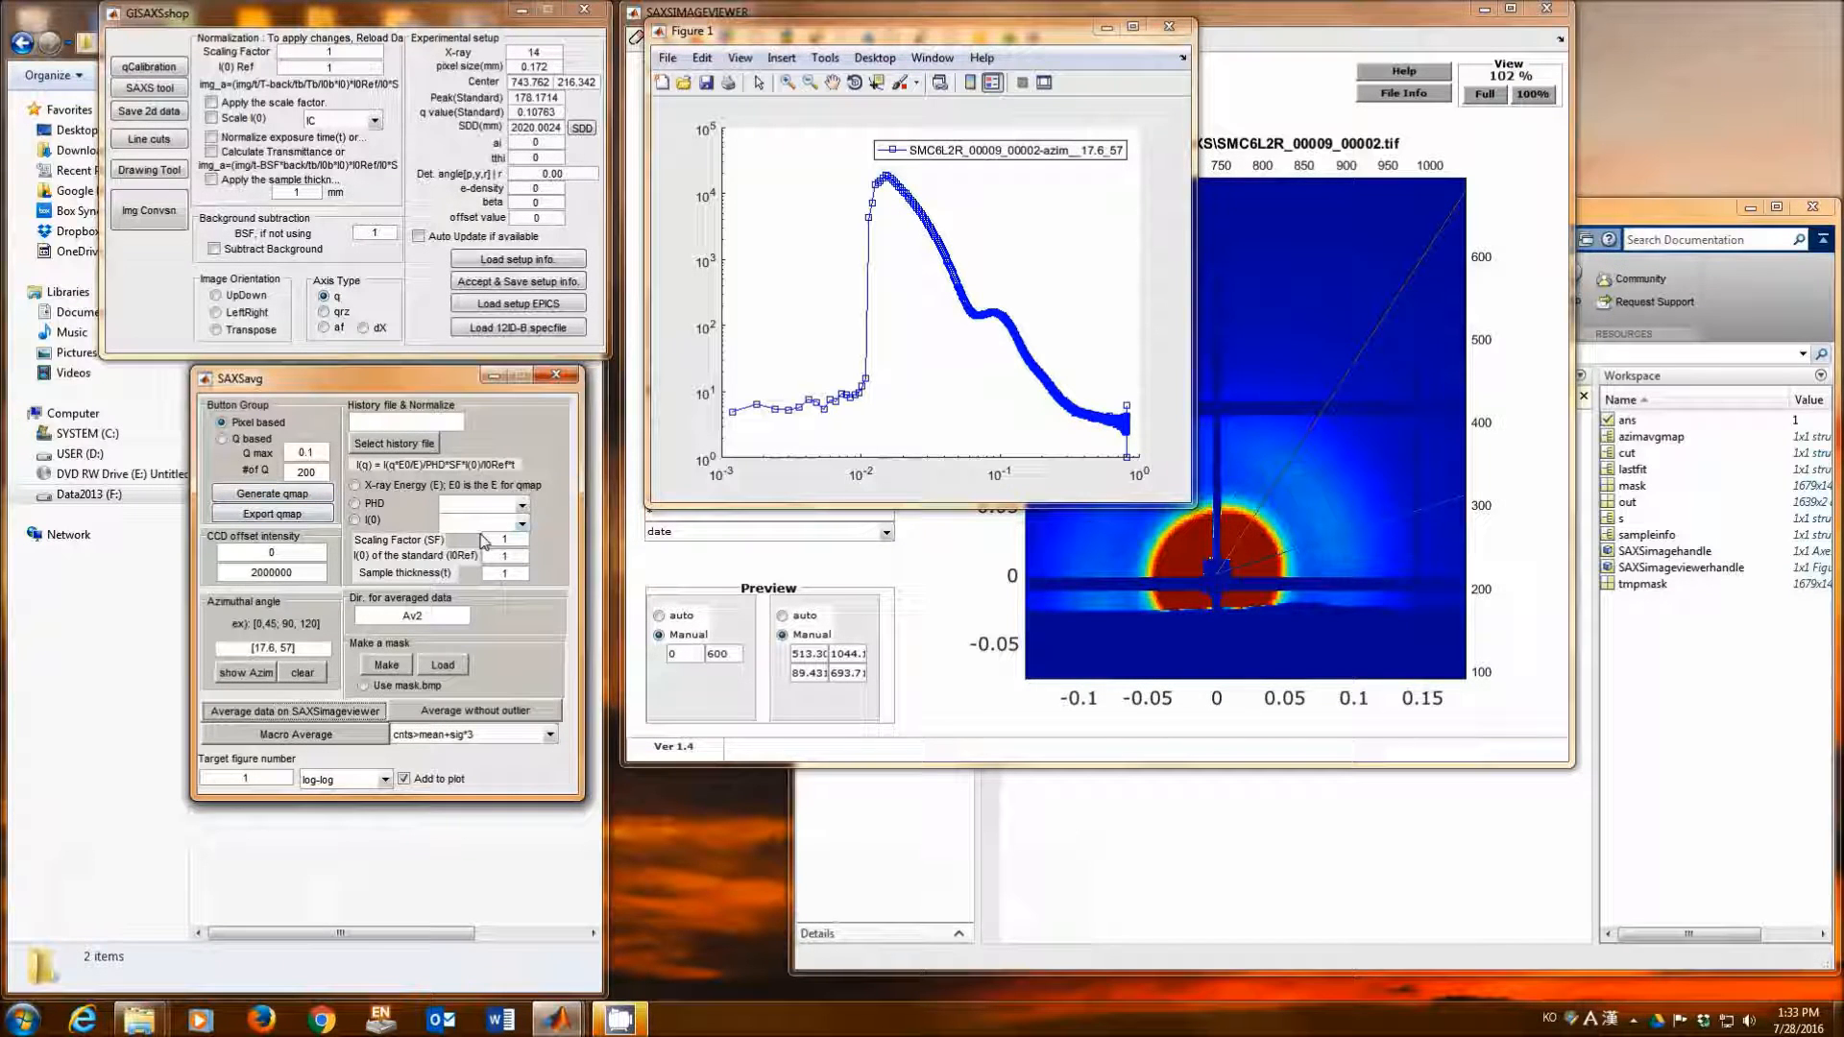
# Step: Close the SAXSavg window and the sector average figure, and erase the azimuthal lines from the image
pyautogui.click(565, 377)
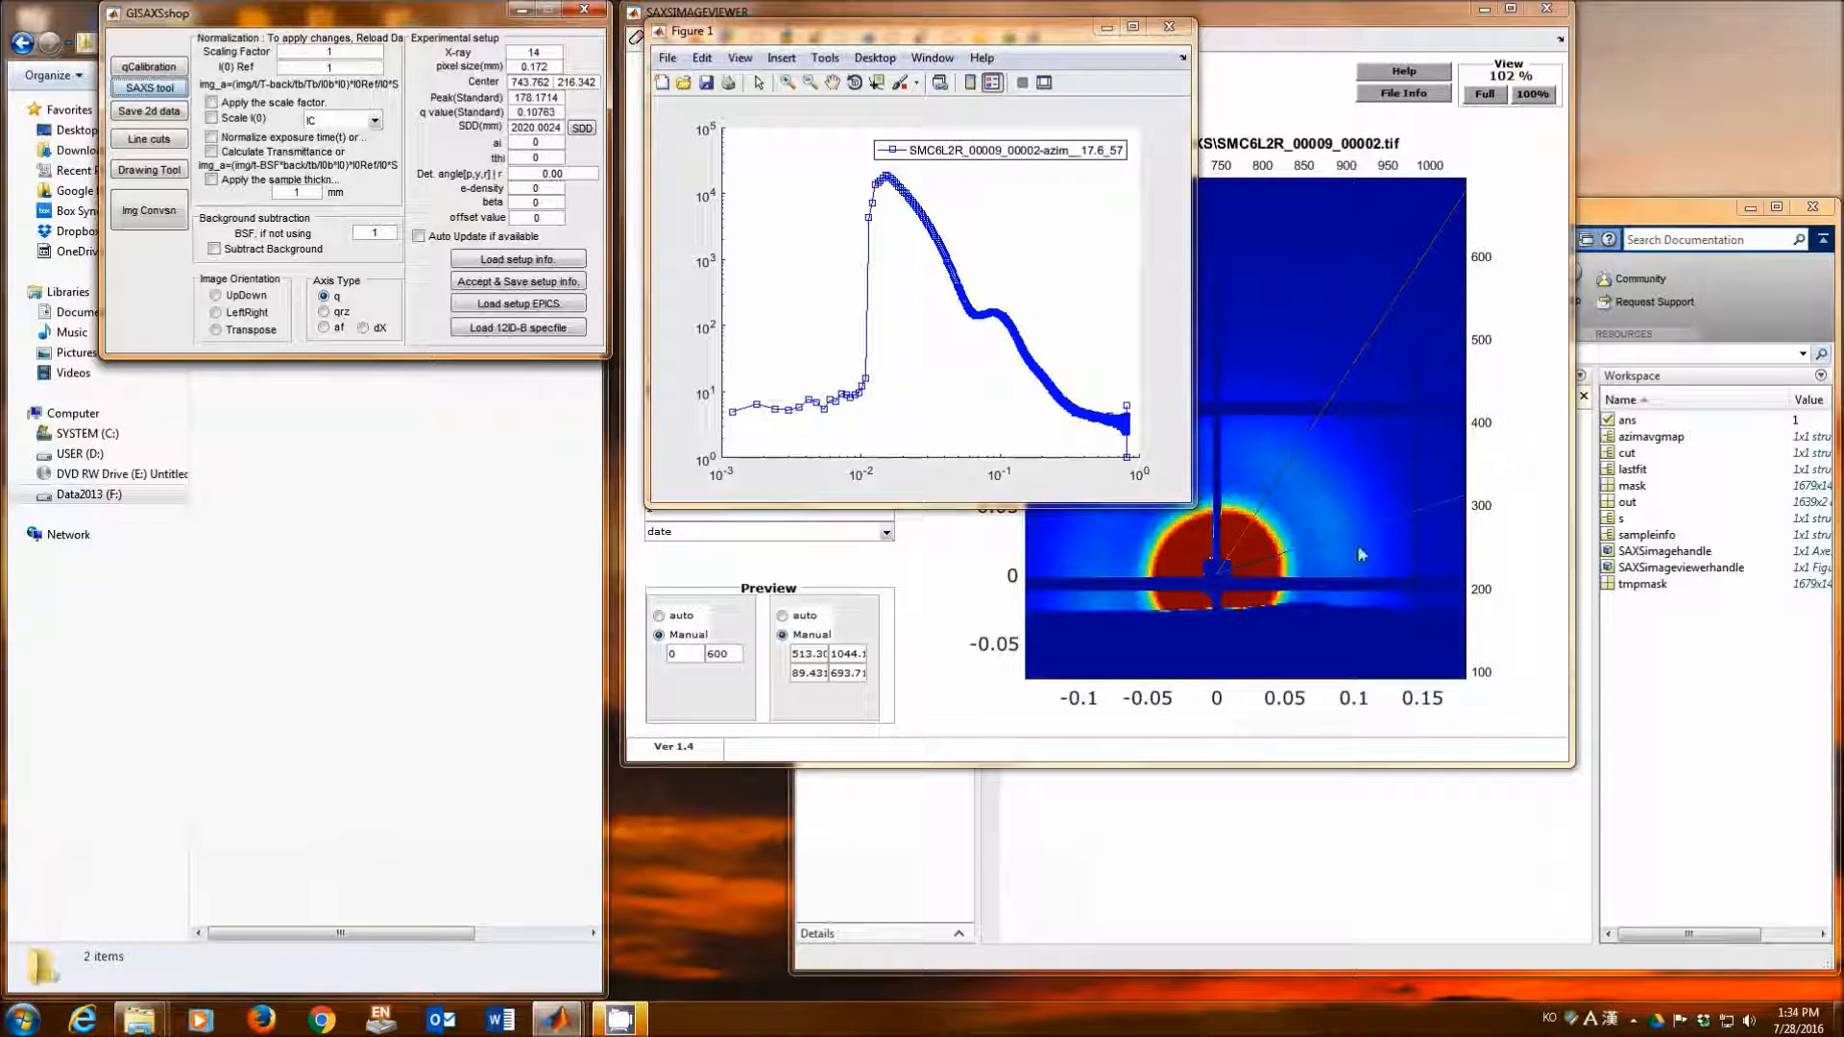
pyautogui.click(1168, 26)
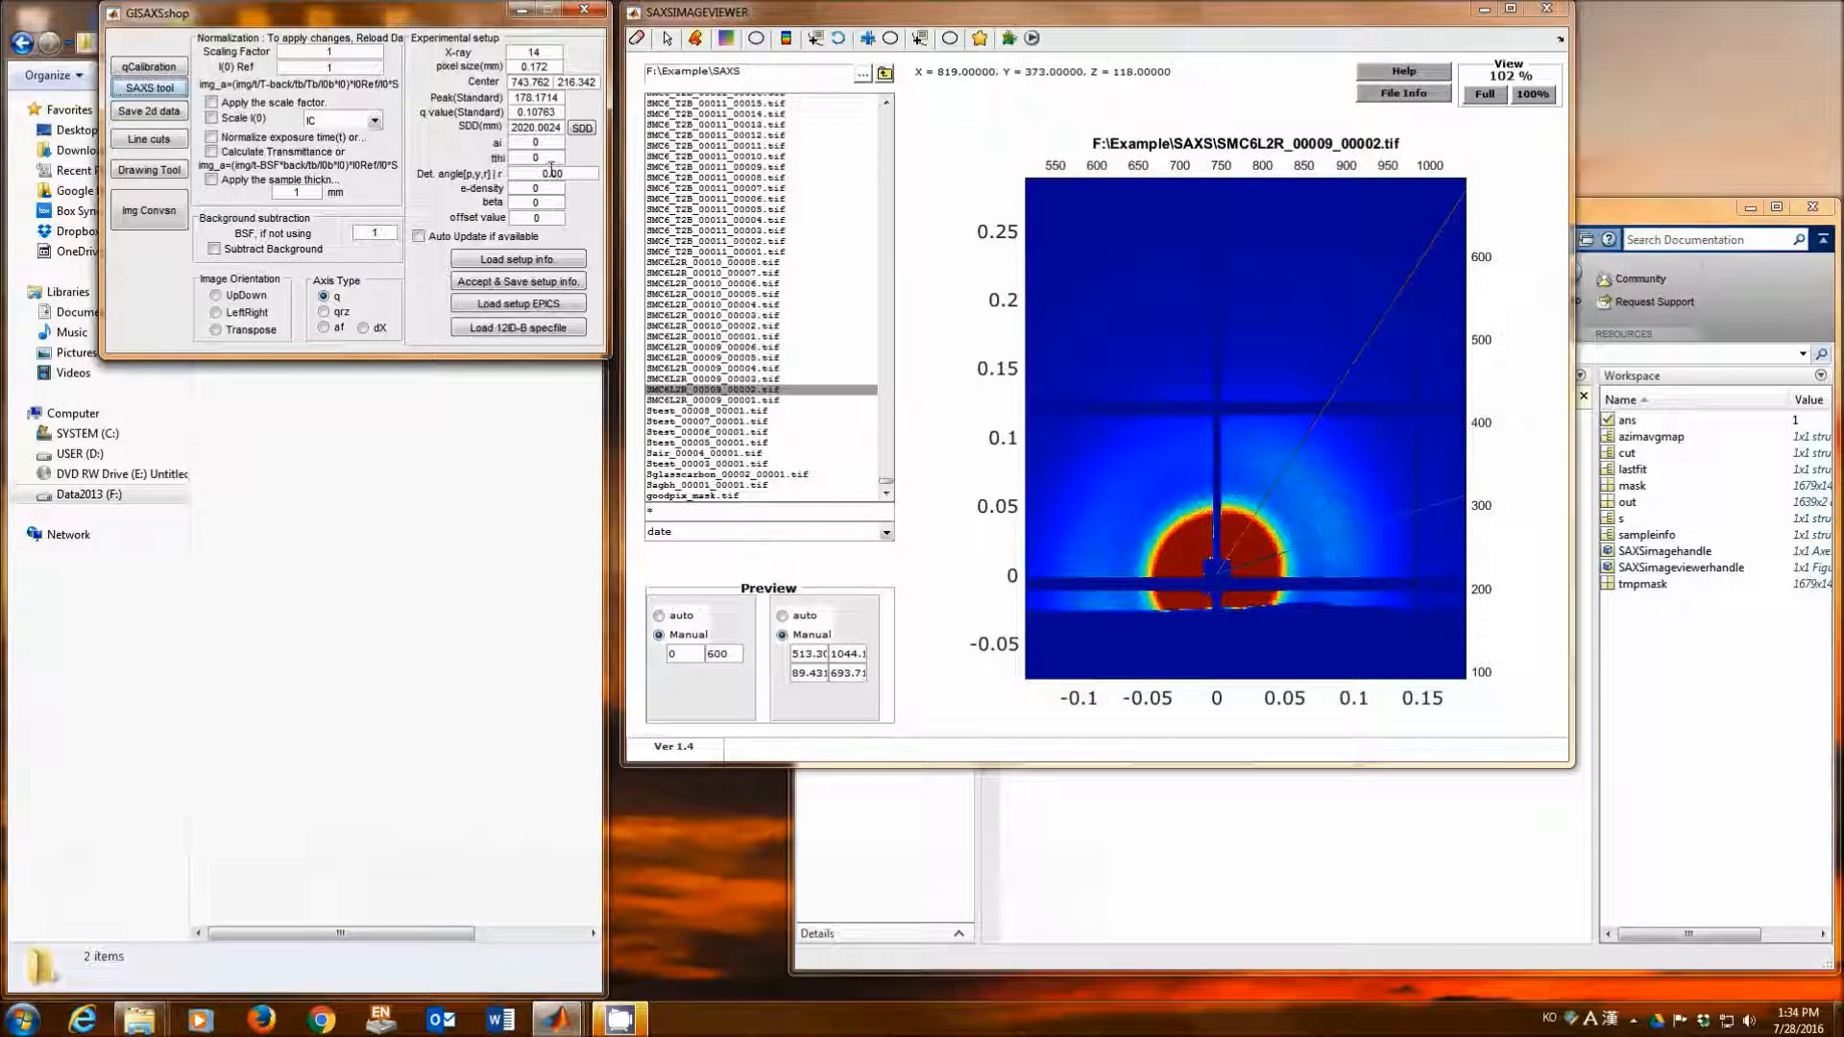
pyautogui.click(1108, 417)
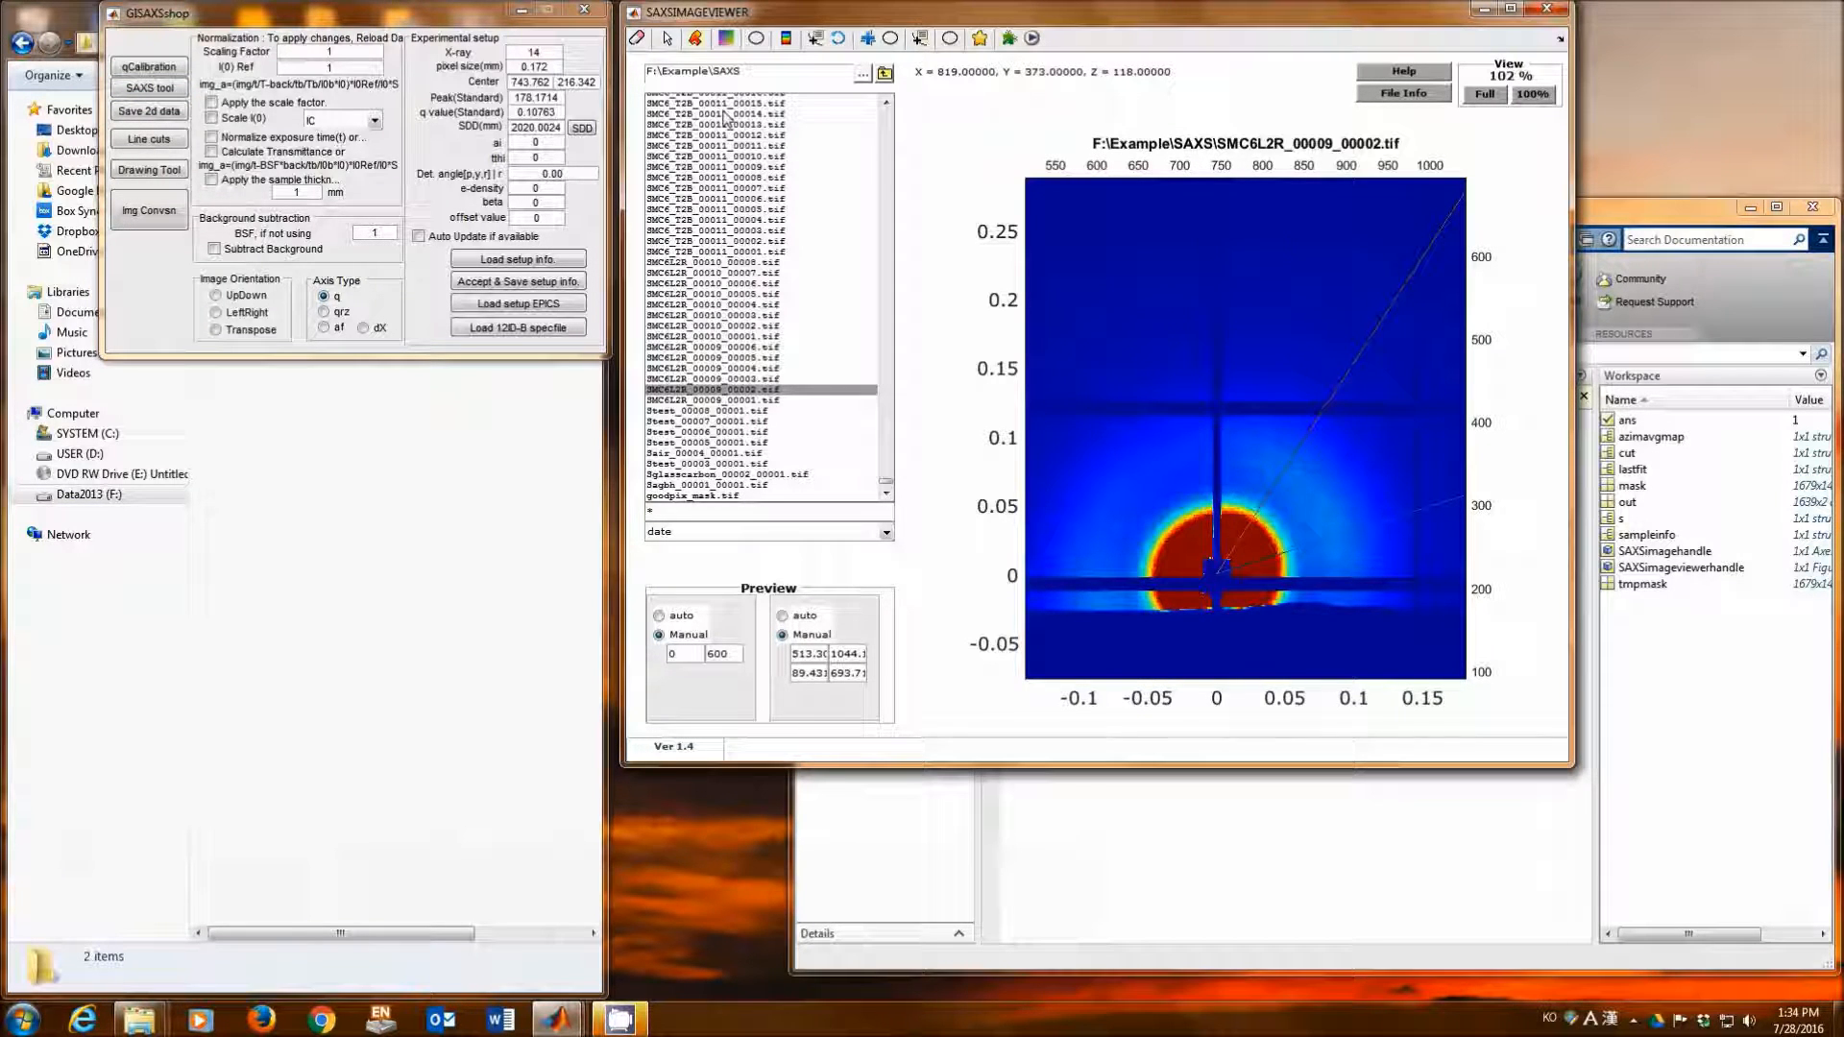
pyautogui.click(637, 38)
# Step: Open the line cuts tool and place its GISAXS image analysis window beside the image viewer
pyautogui.click(163, 141)
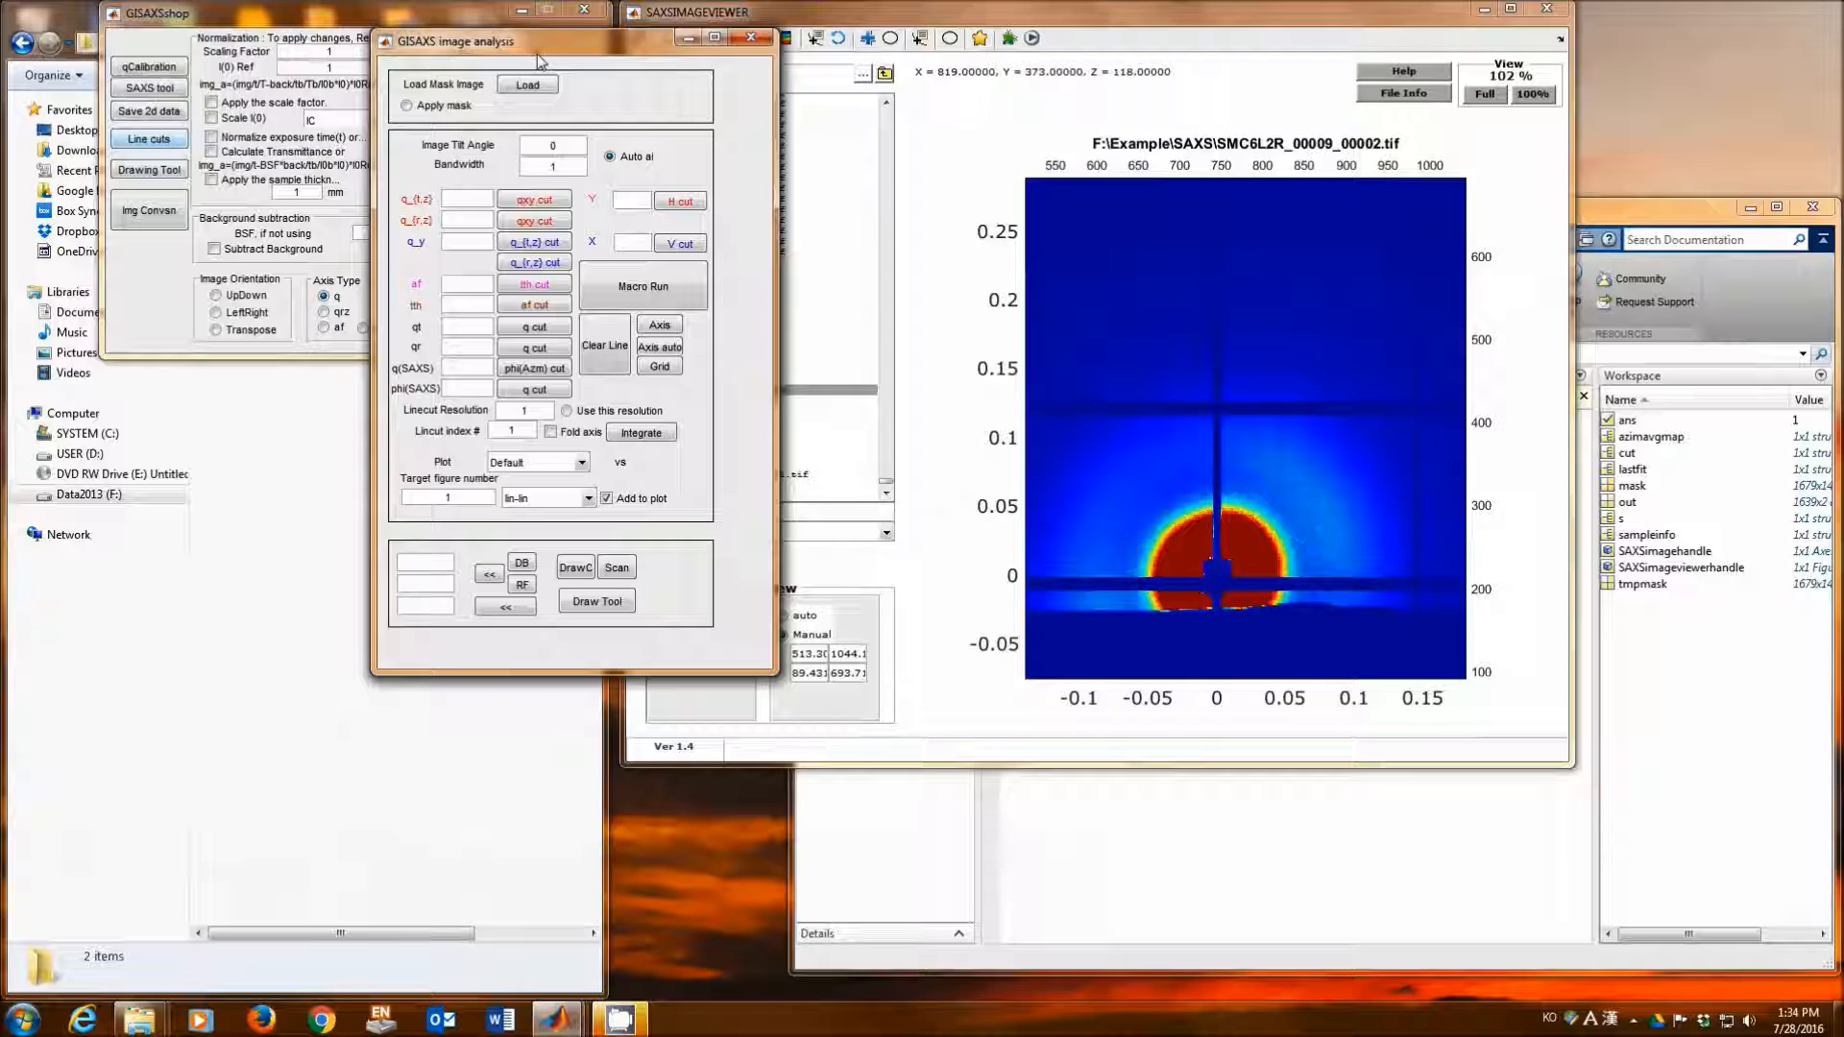
pyautogui.moveTo(572, 48); pyautogui.dragTo(337, 231)
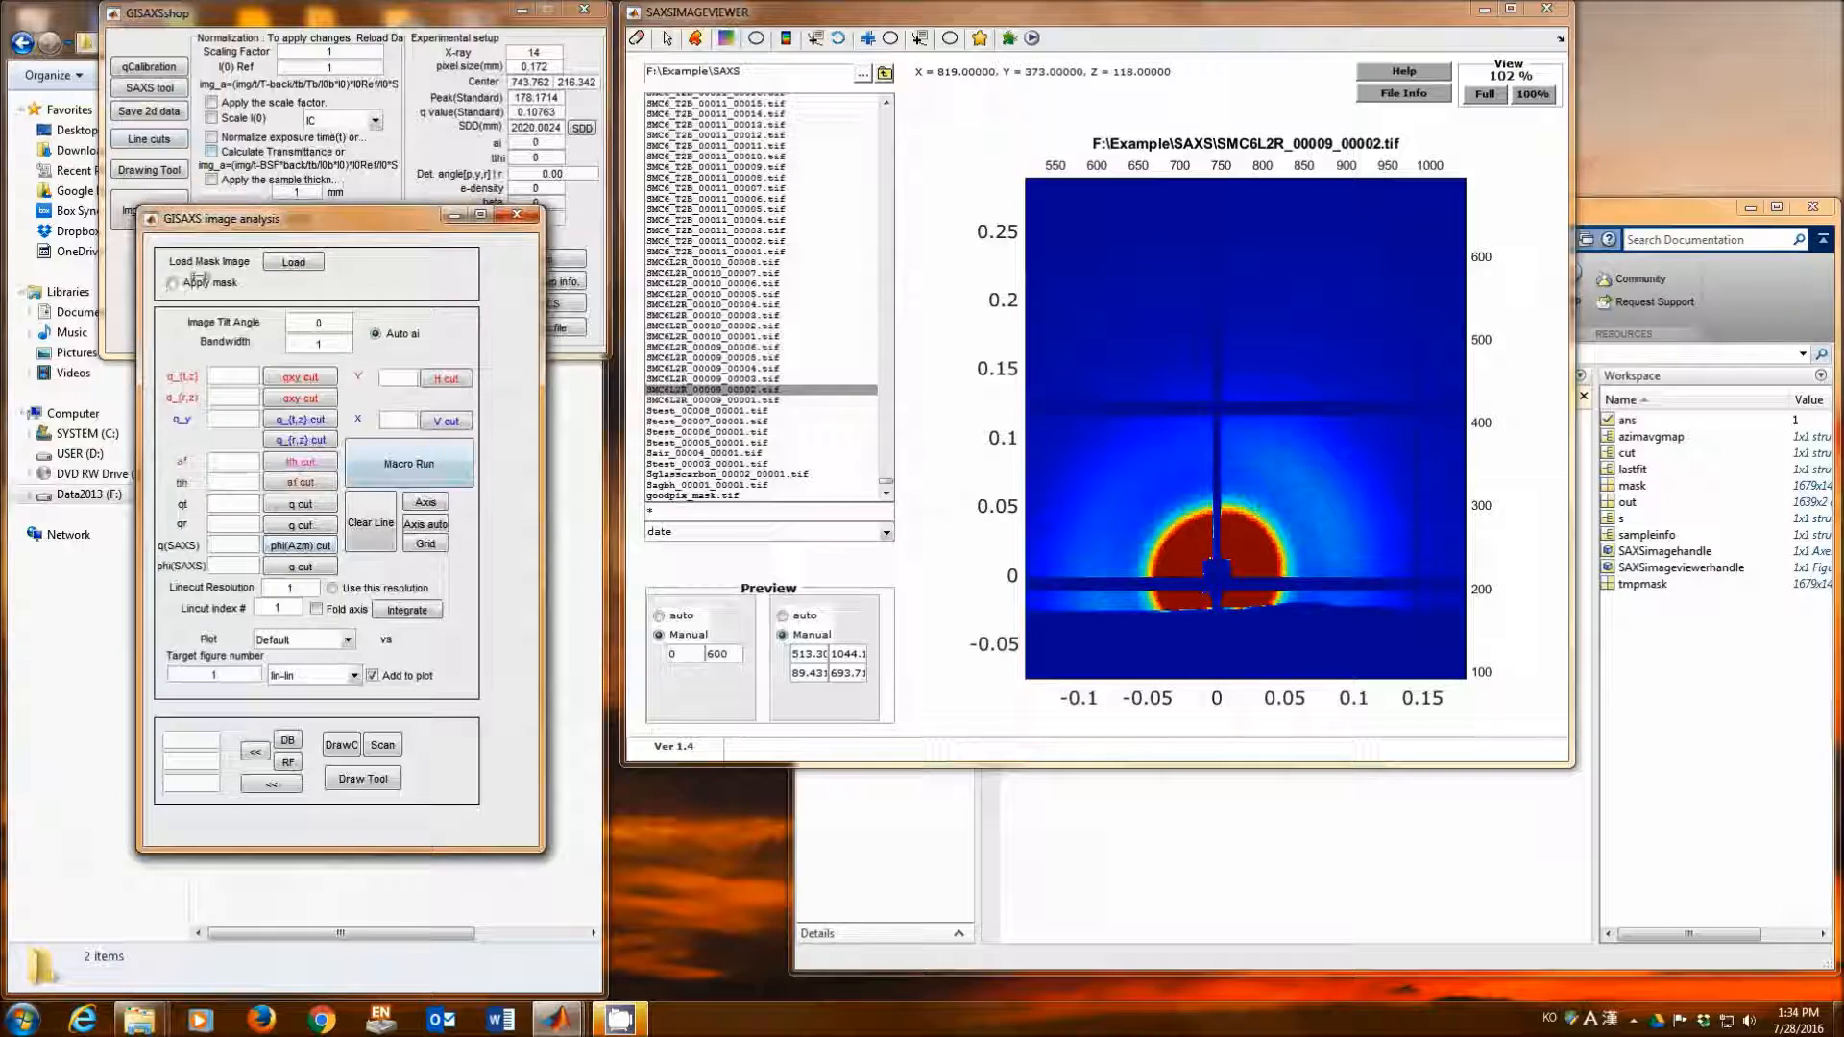
pyautogui.click(220, 545)
pyautogui.click(223, 565)
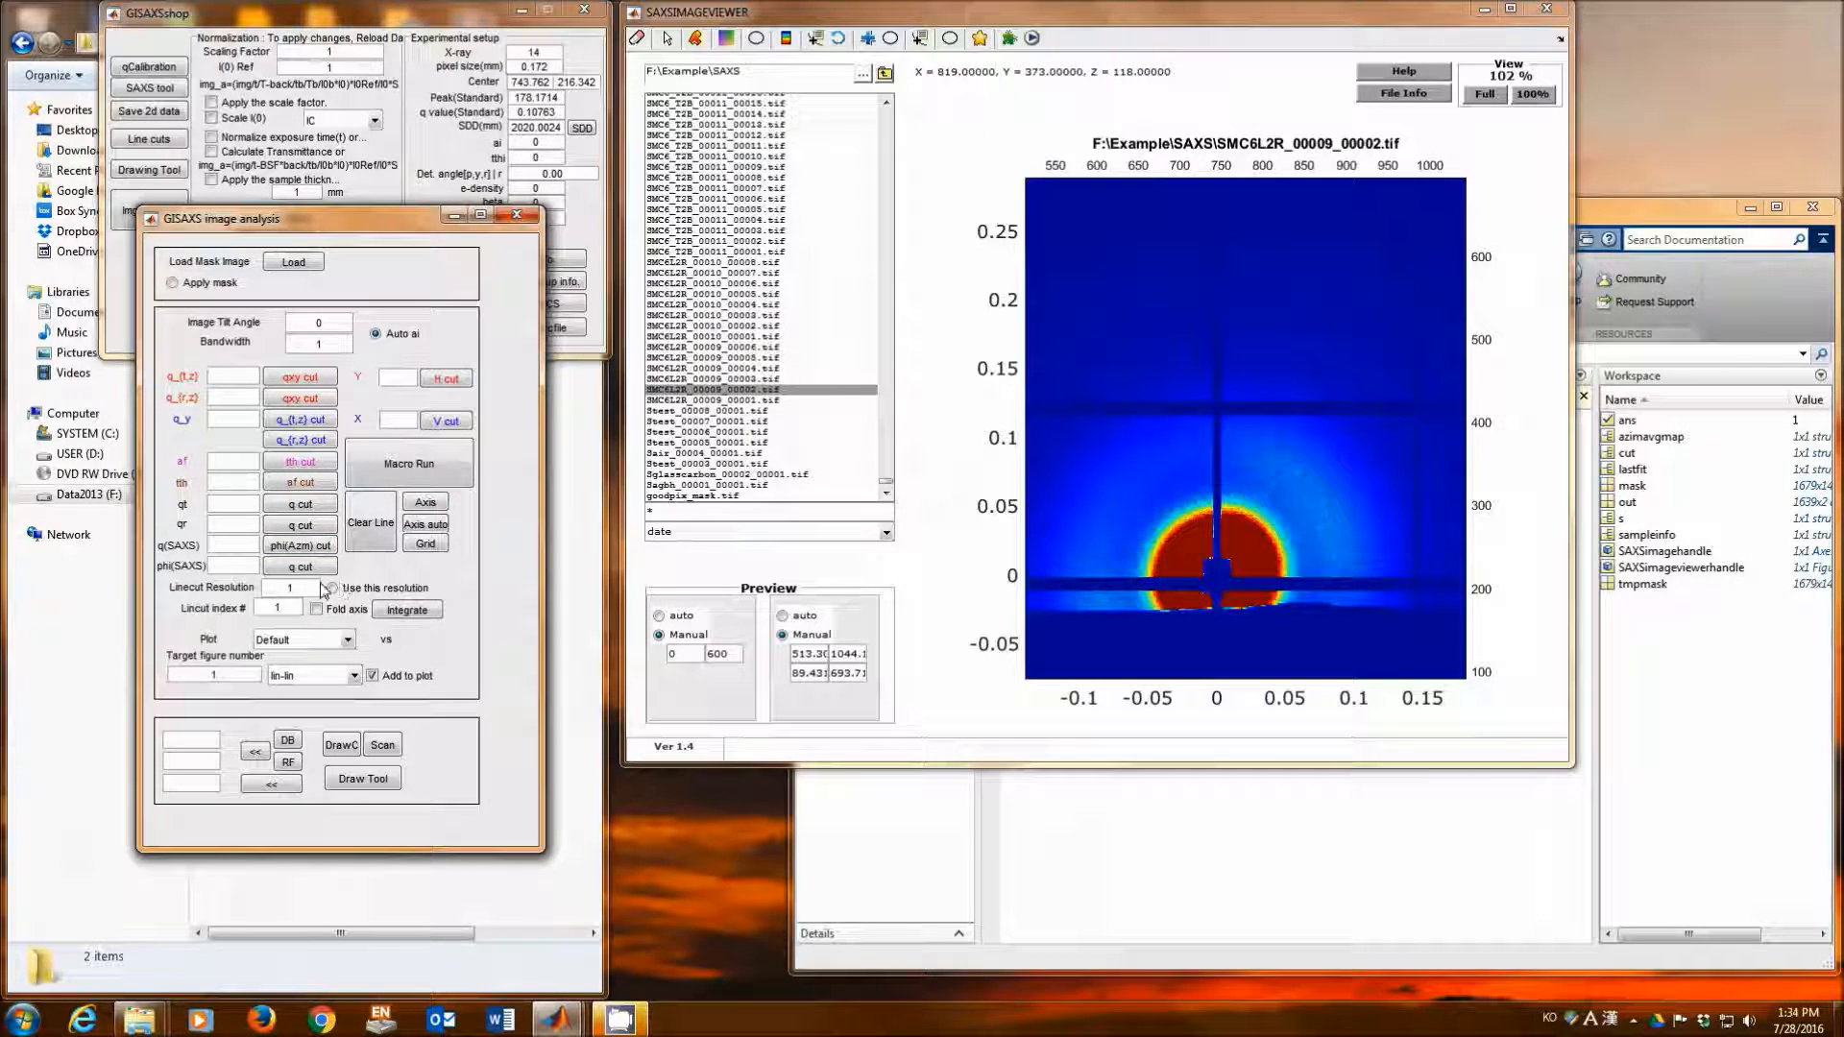
pyautogui.click(271, 566)
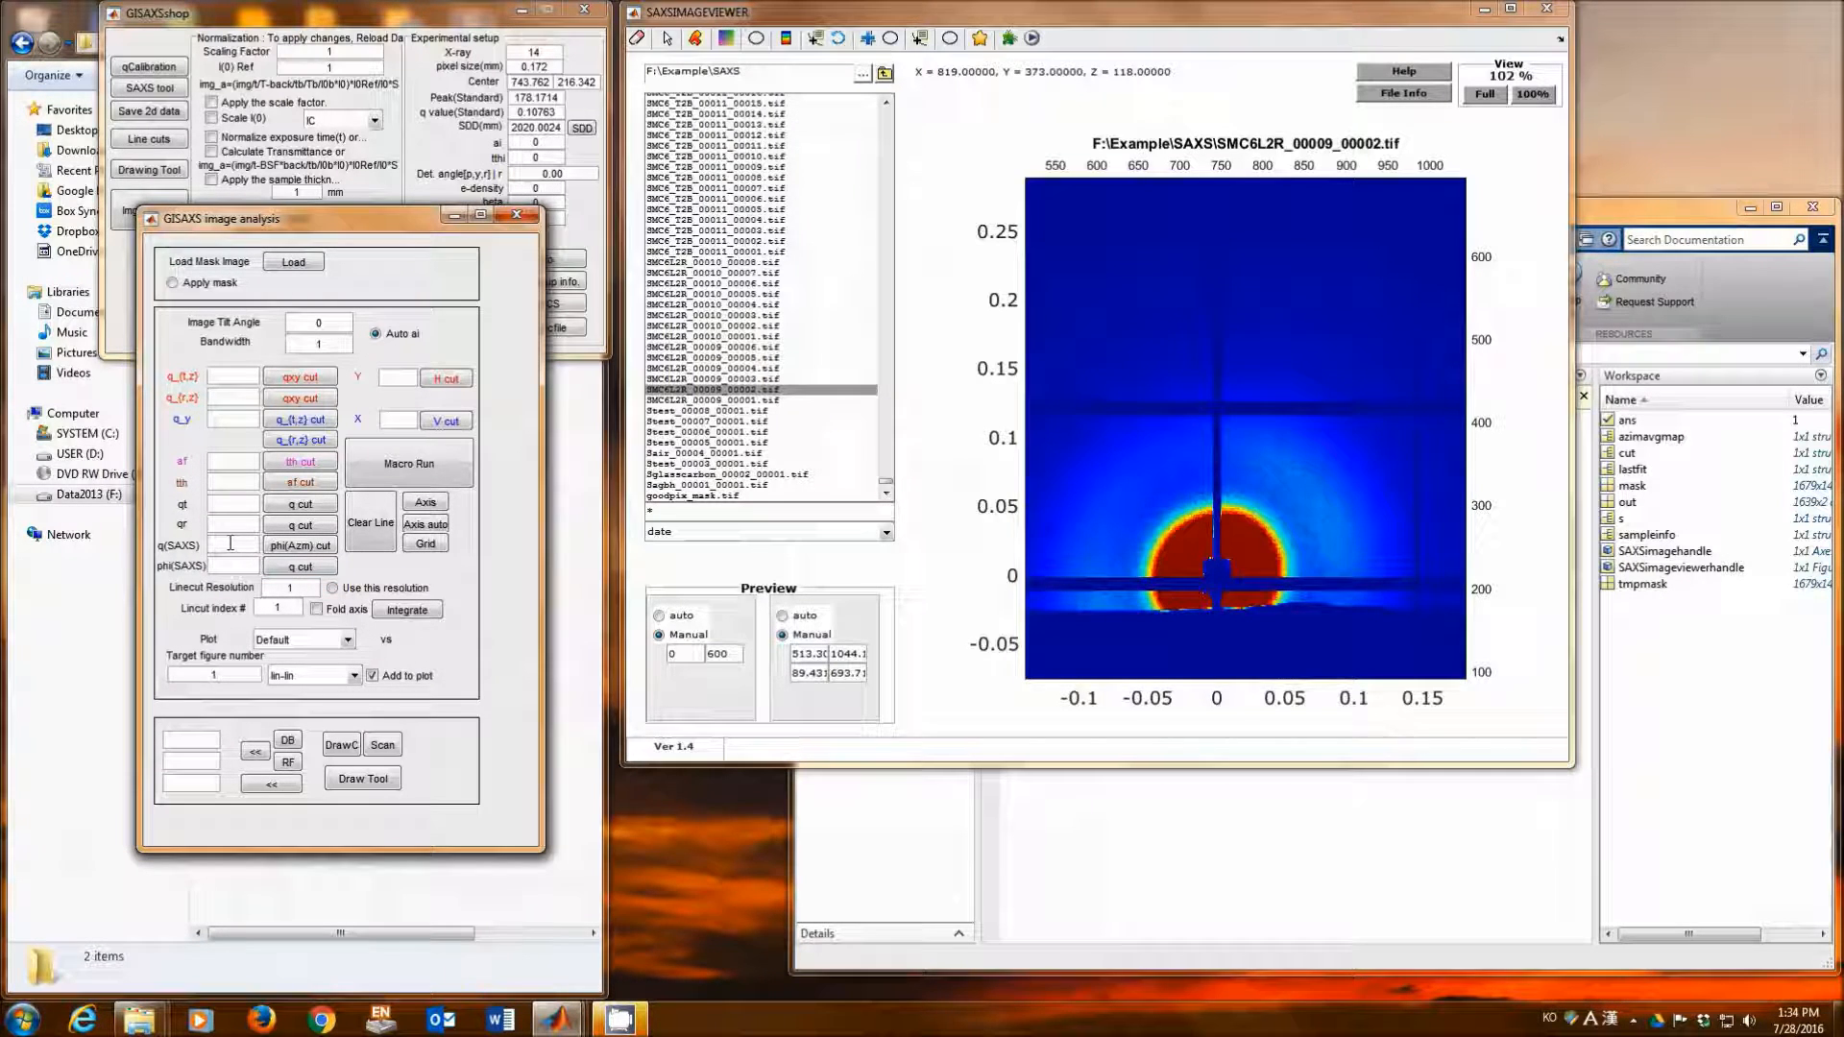
# Step: Probe q in the image, set q(SAXS) to 0.094 and plot the azimuthal phi cut
pyautogui.click(665, 40)
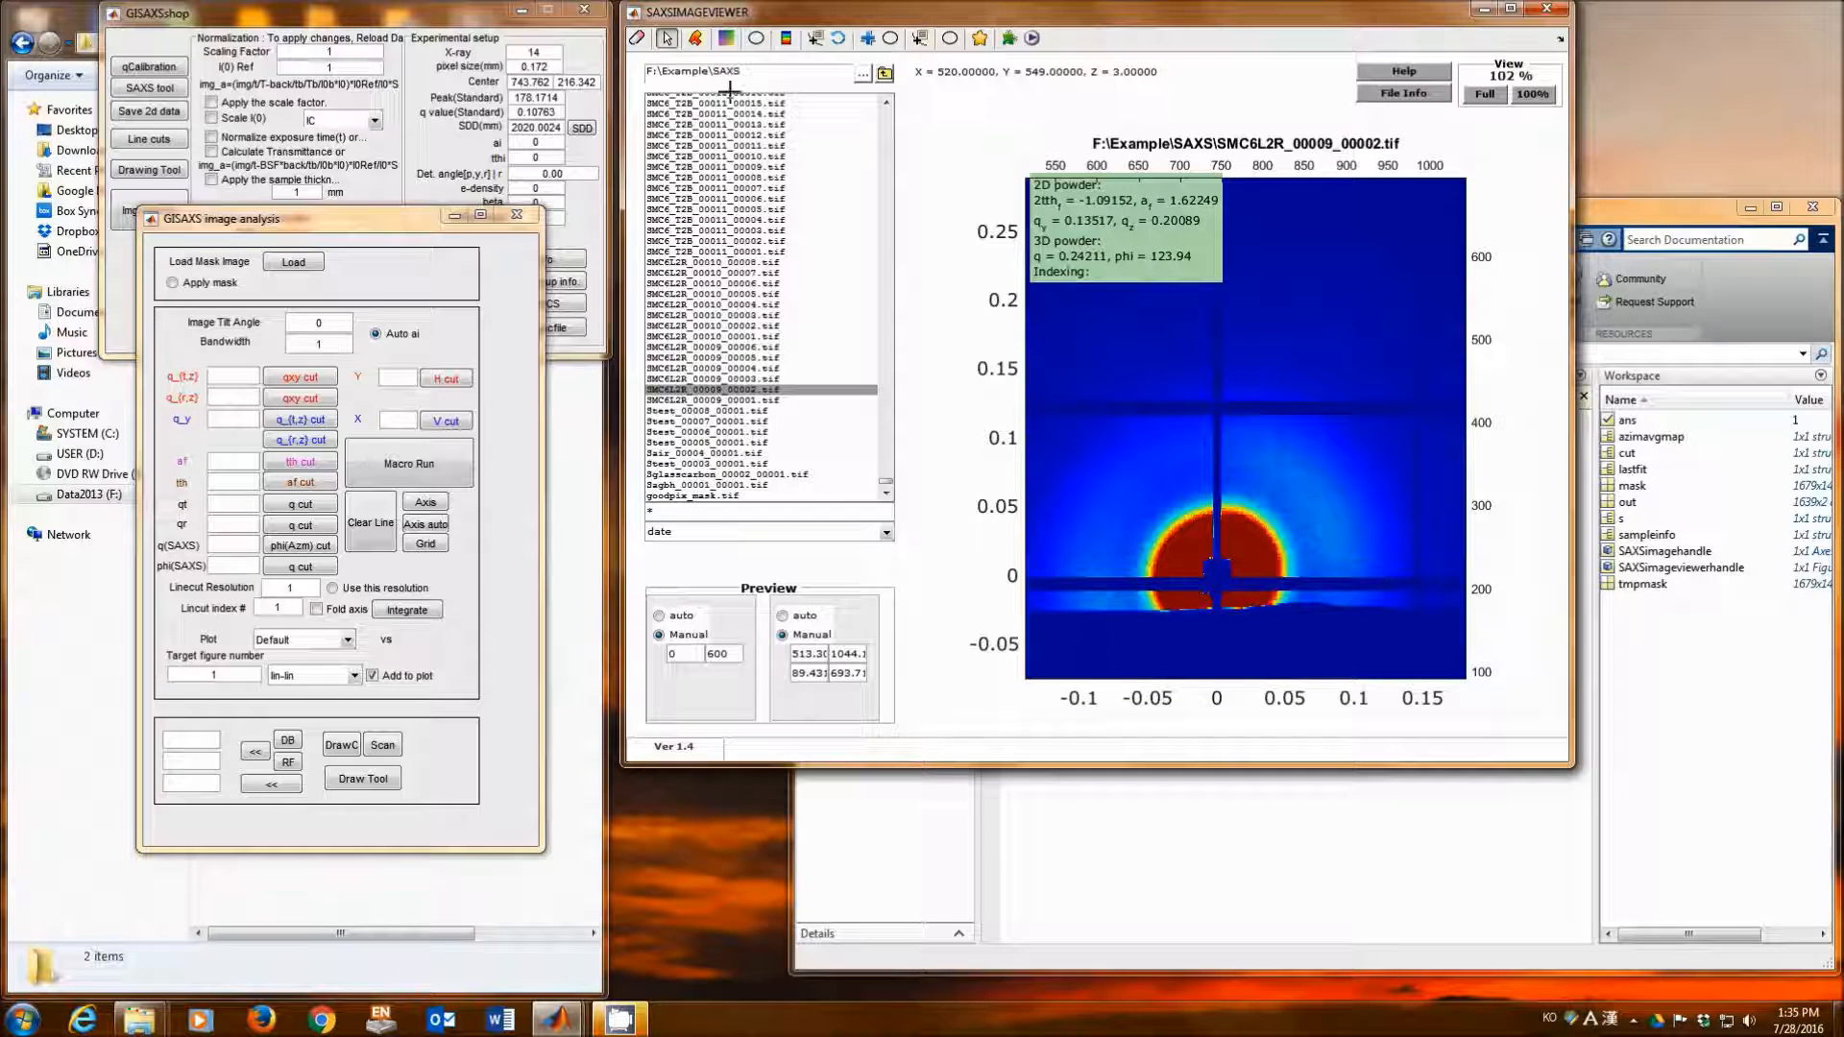
pyautogui.click(232, 544)
pyautogui.write('0')
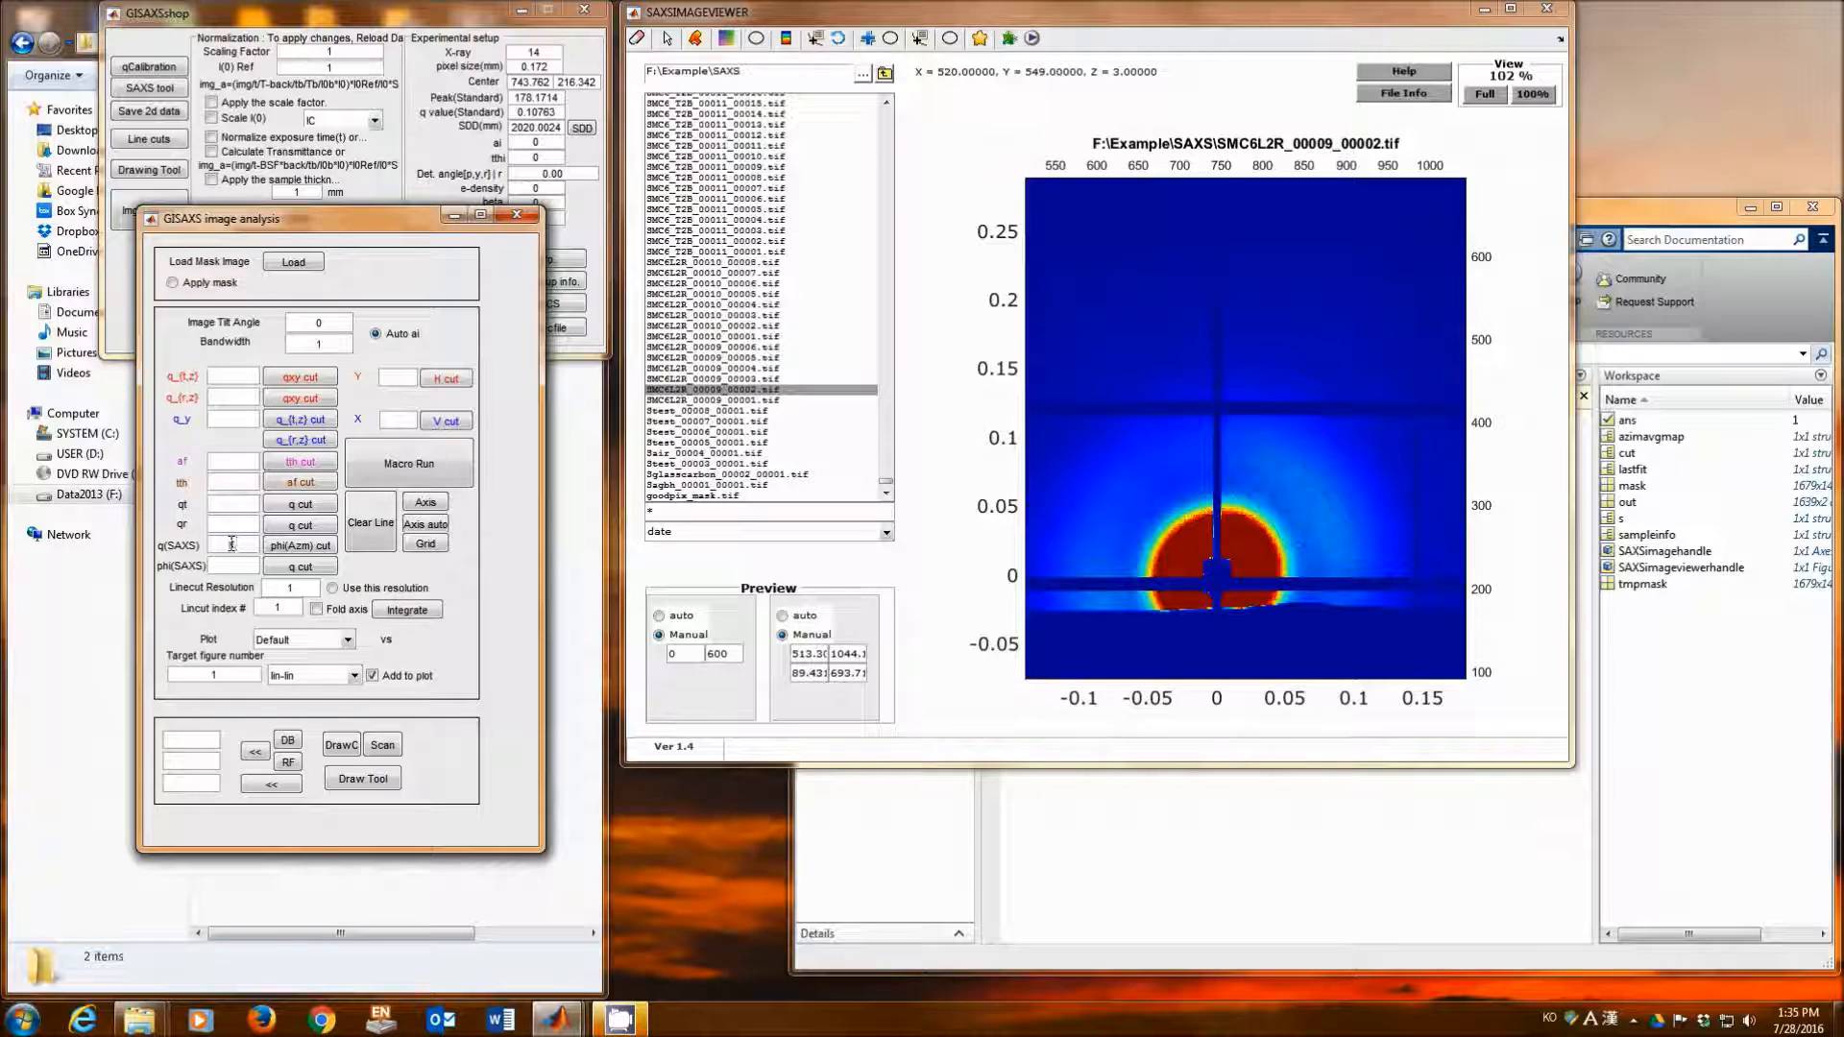
pyautogui.write('.094')
pyautogui.click(299, 552)
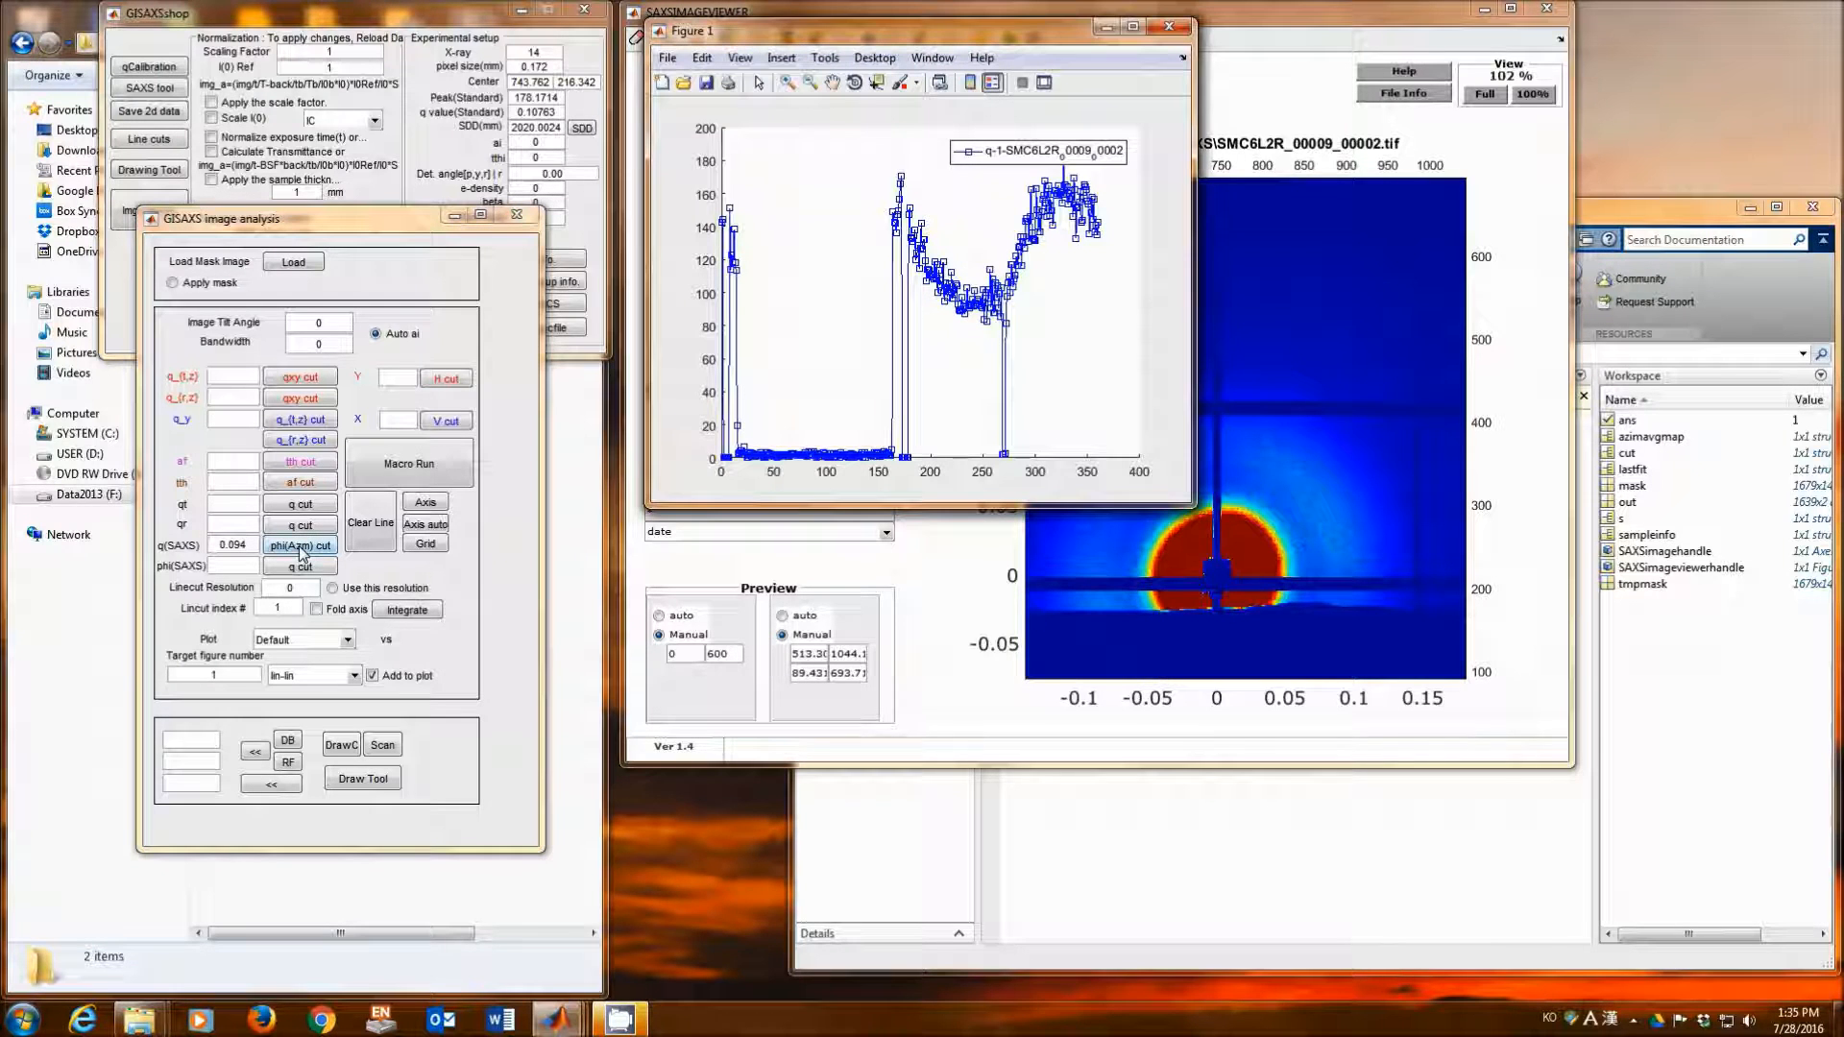
# Step: Move and enlarge the azimuthal cut figure to examine it beside the scattering image, closing it when done
pyautogui.moveTo(941, 29); pyautogui.dragTo(584, 76)
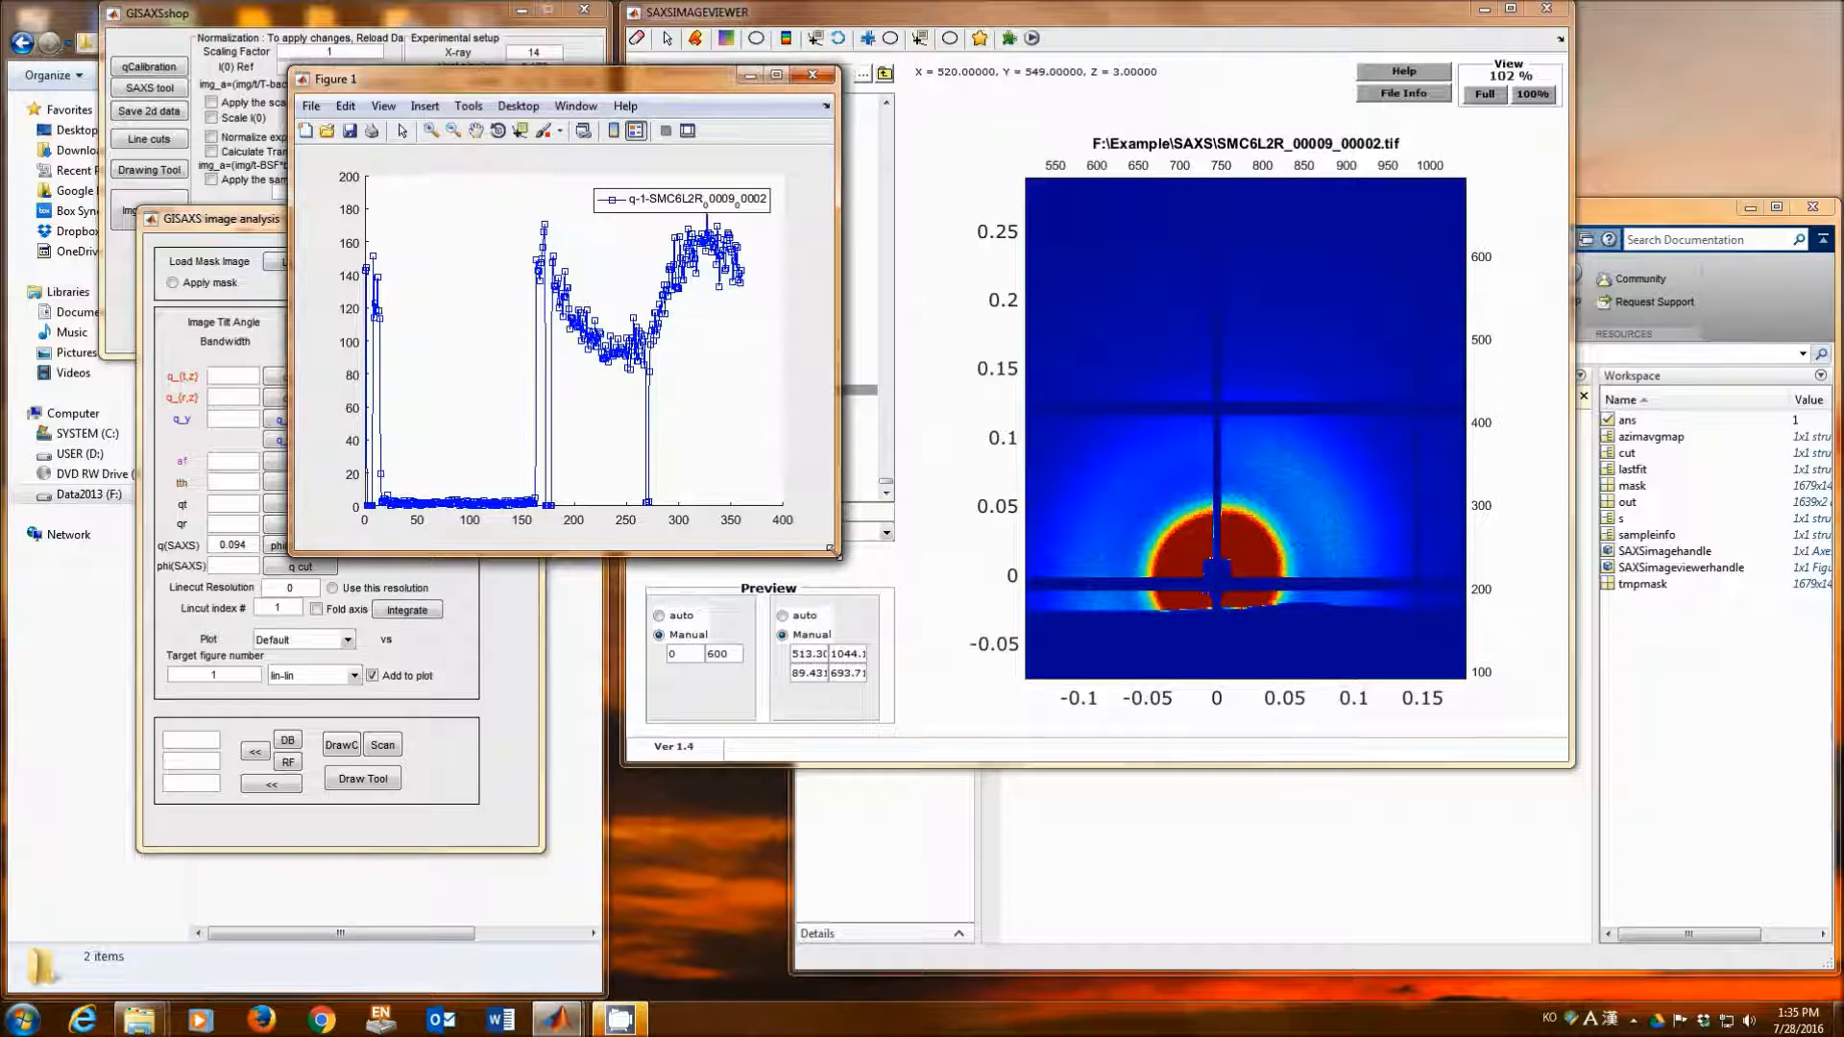
pyautogui.moveTo(838, 555); pyautogui.dragTo(907, 510)
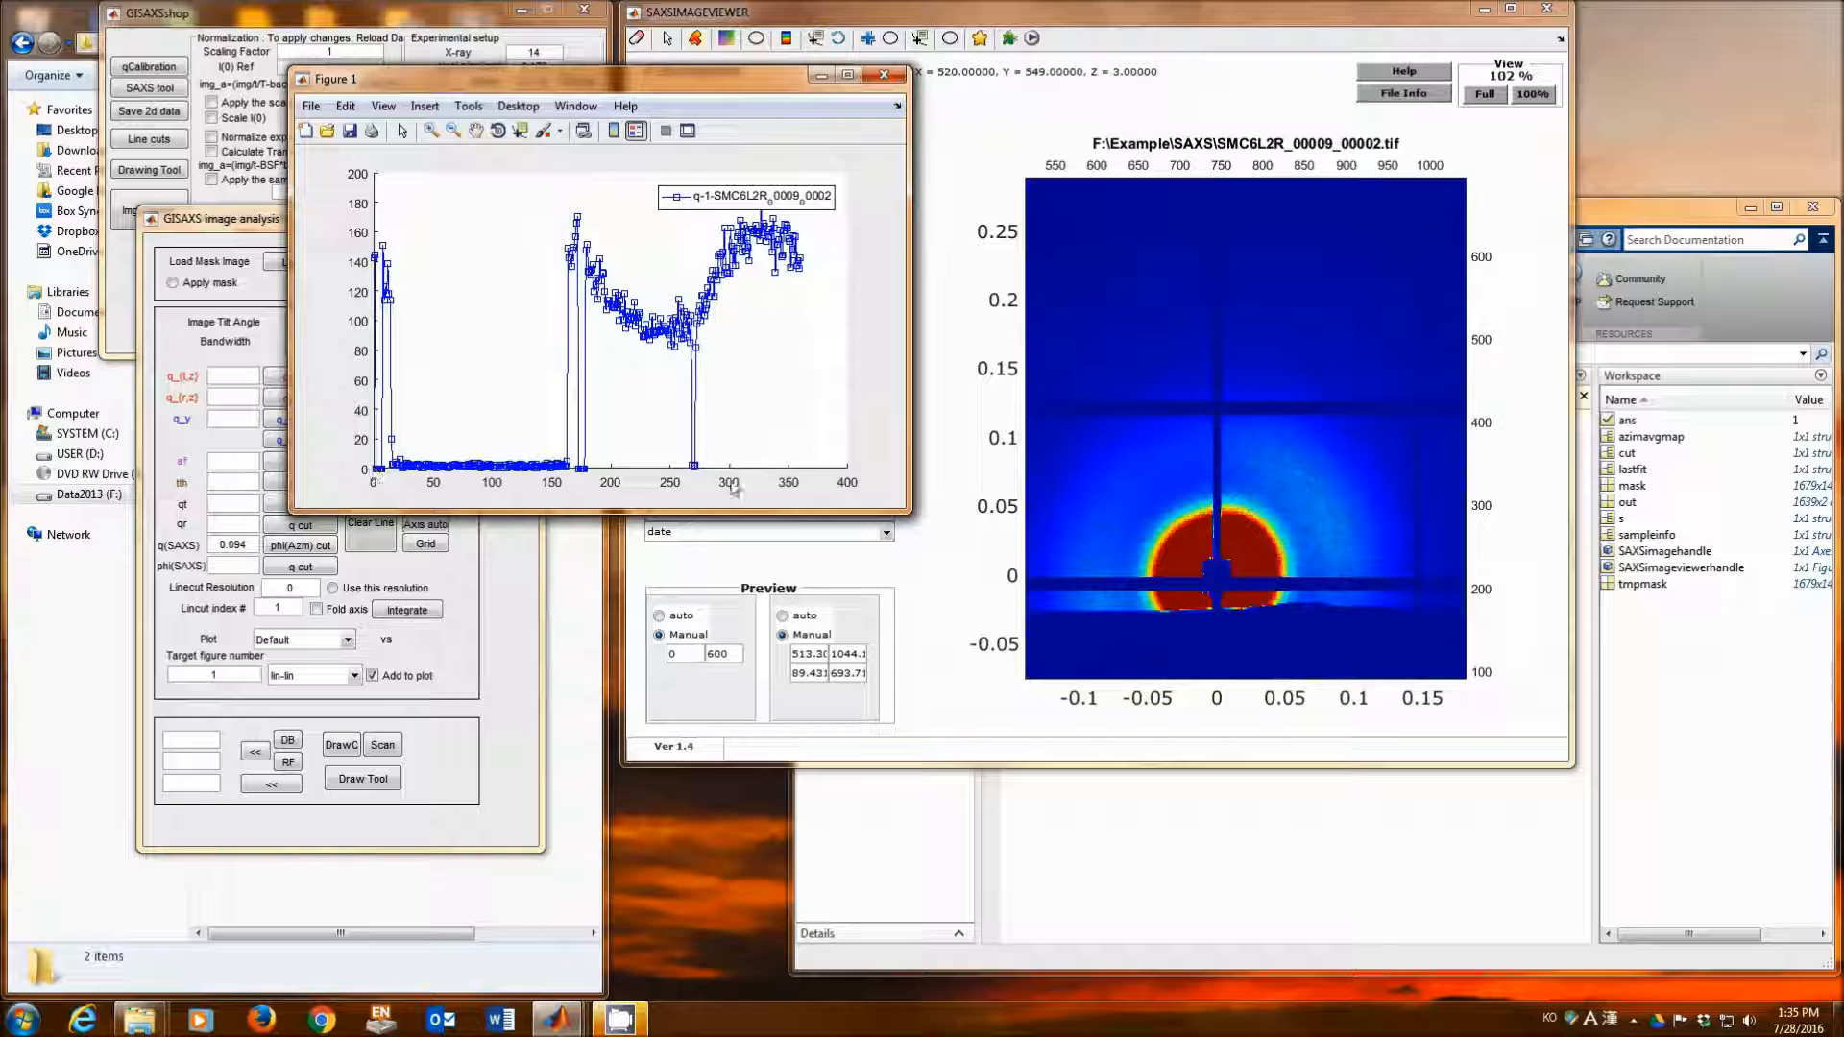
pyautogui.moveTo(703, 85); pyautogui.dragTo(496, 68)
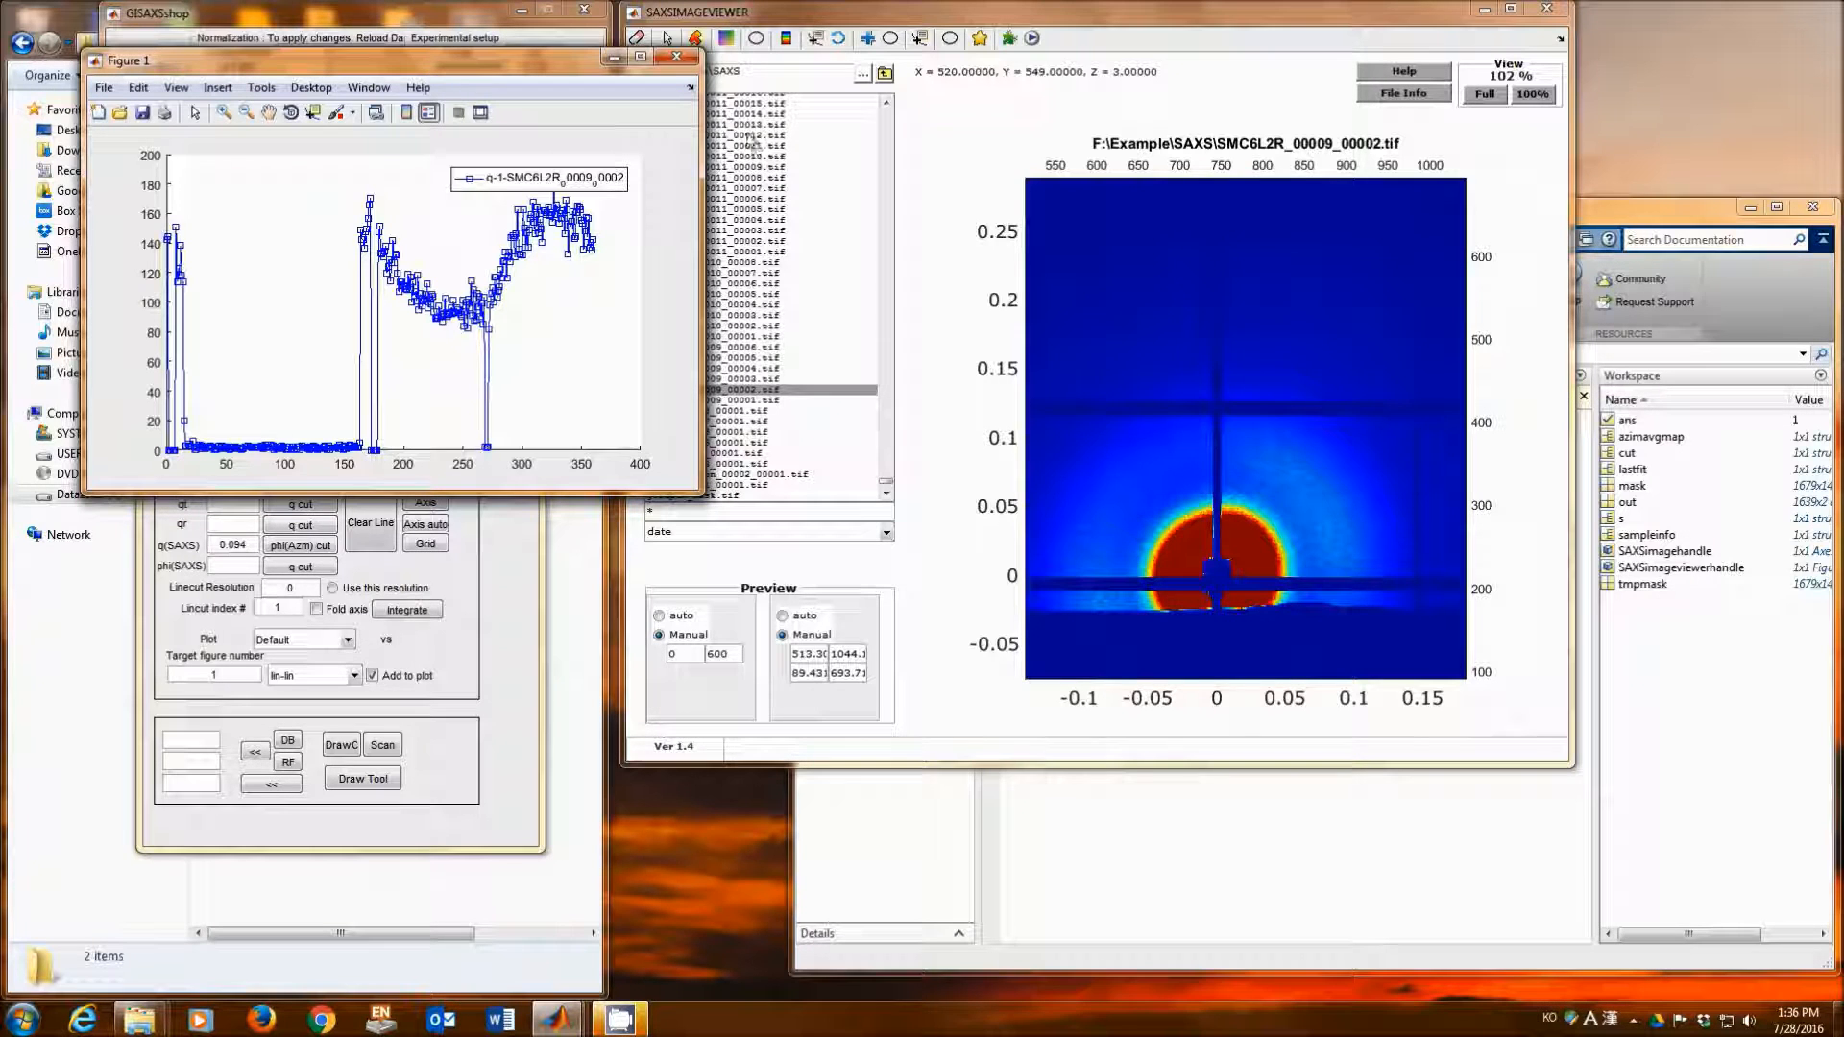
pyautogui.click(676, 56)
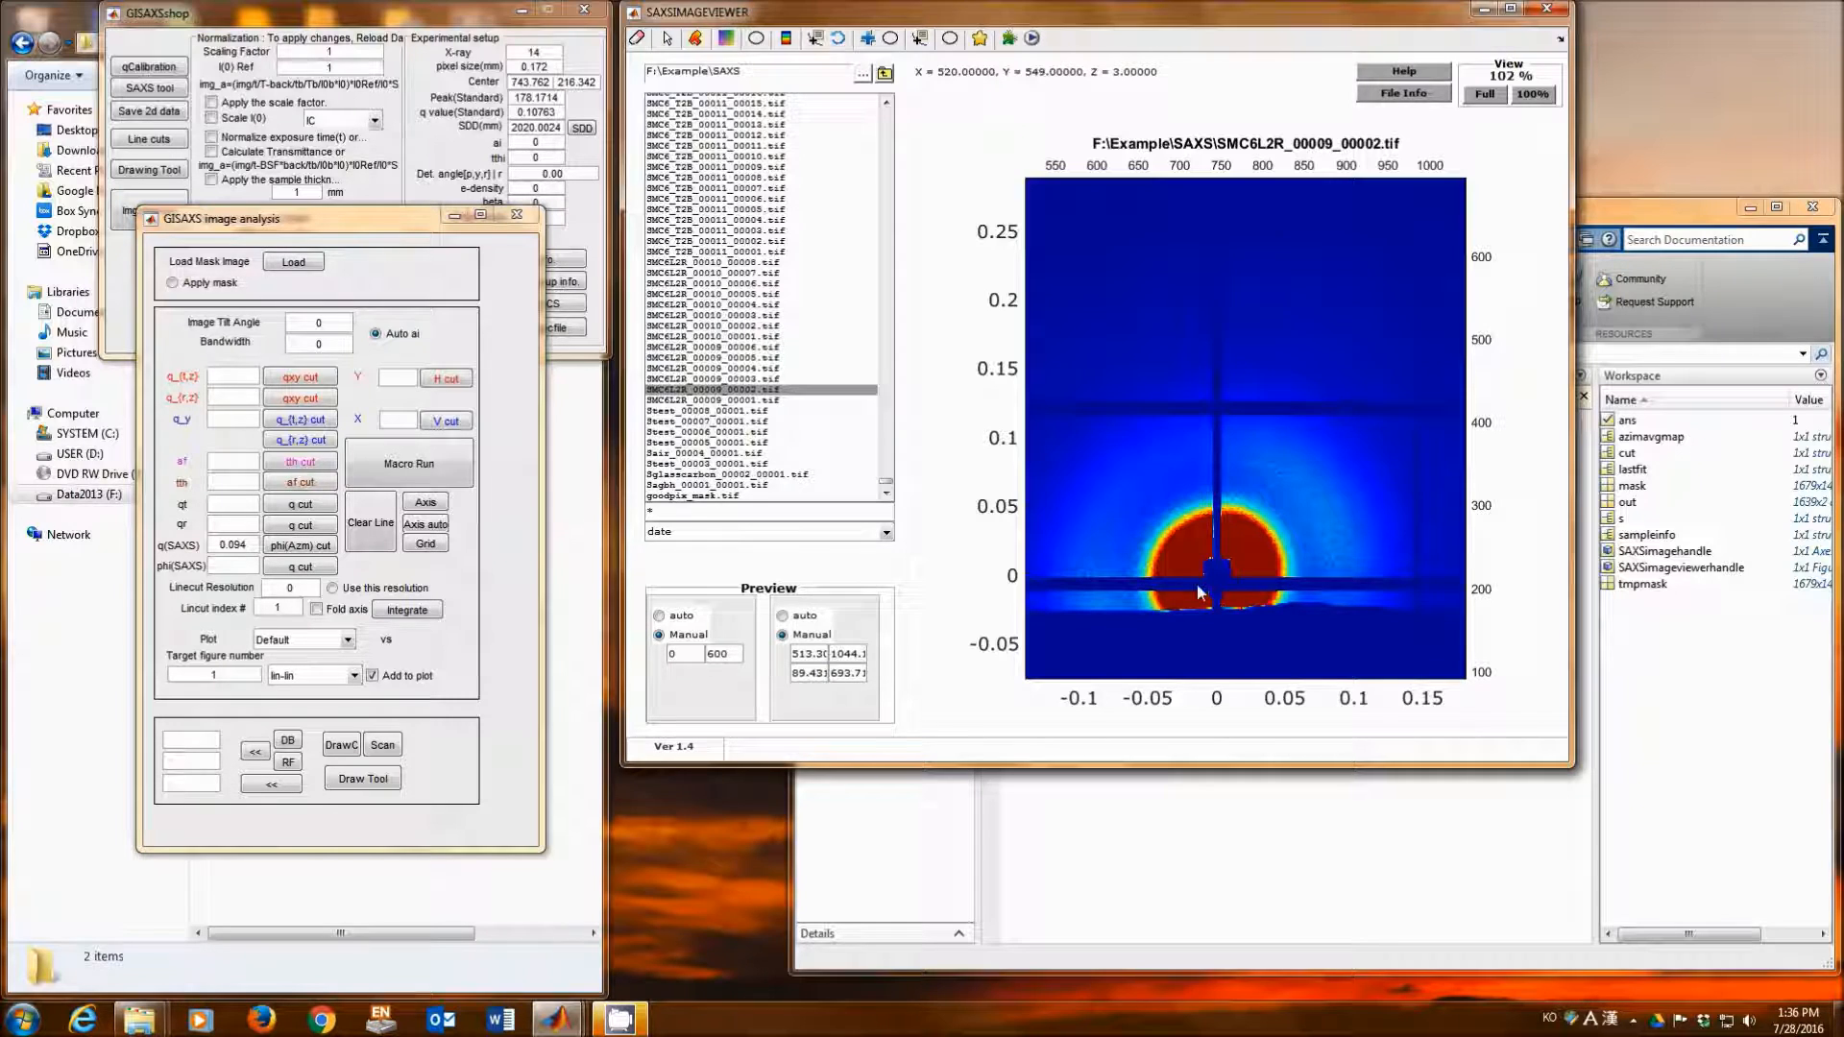
# Step: Set phi(SAXS) to 45, plot the q cut and switch the plot to log-log axes
pyautogui.click(234, 565)
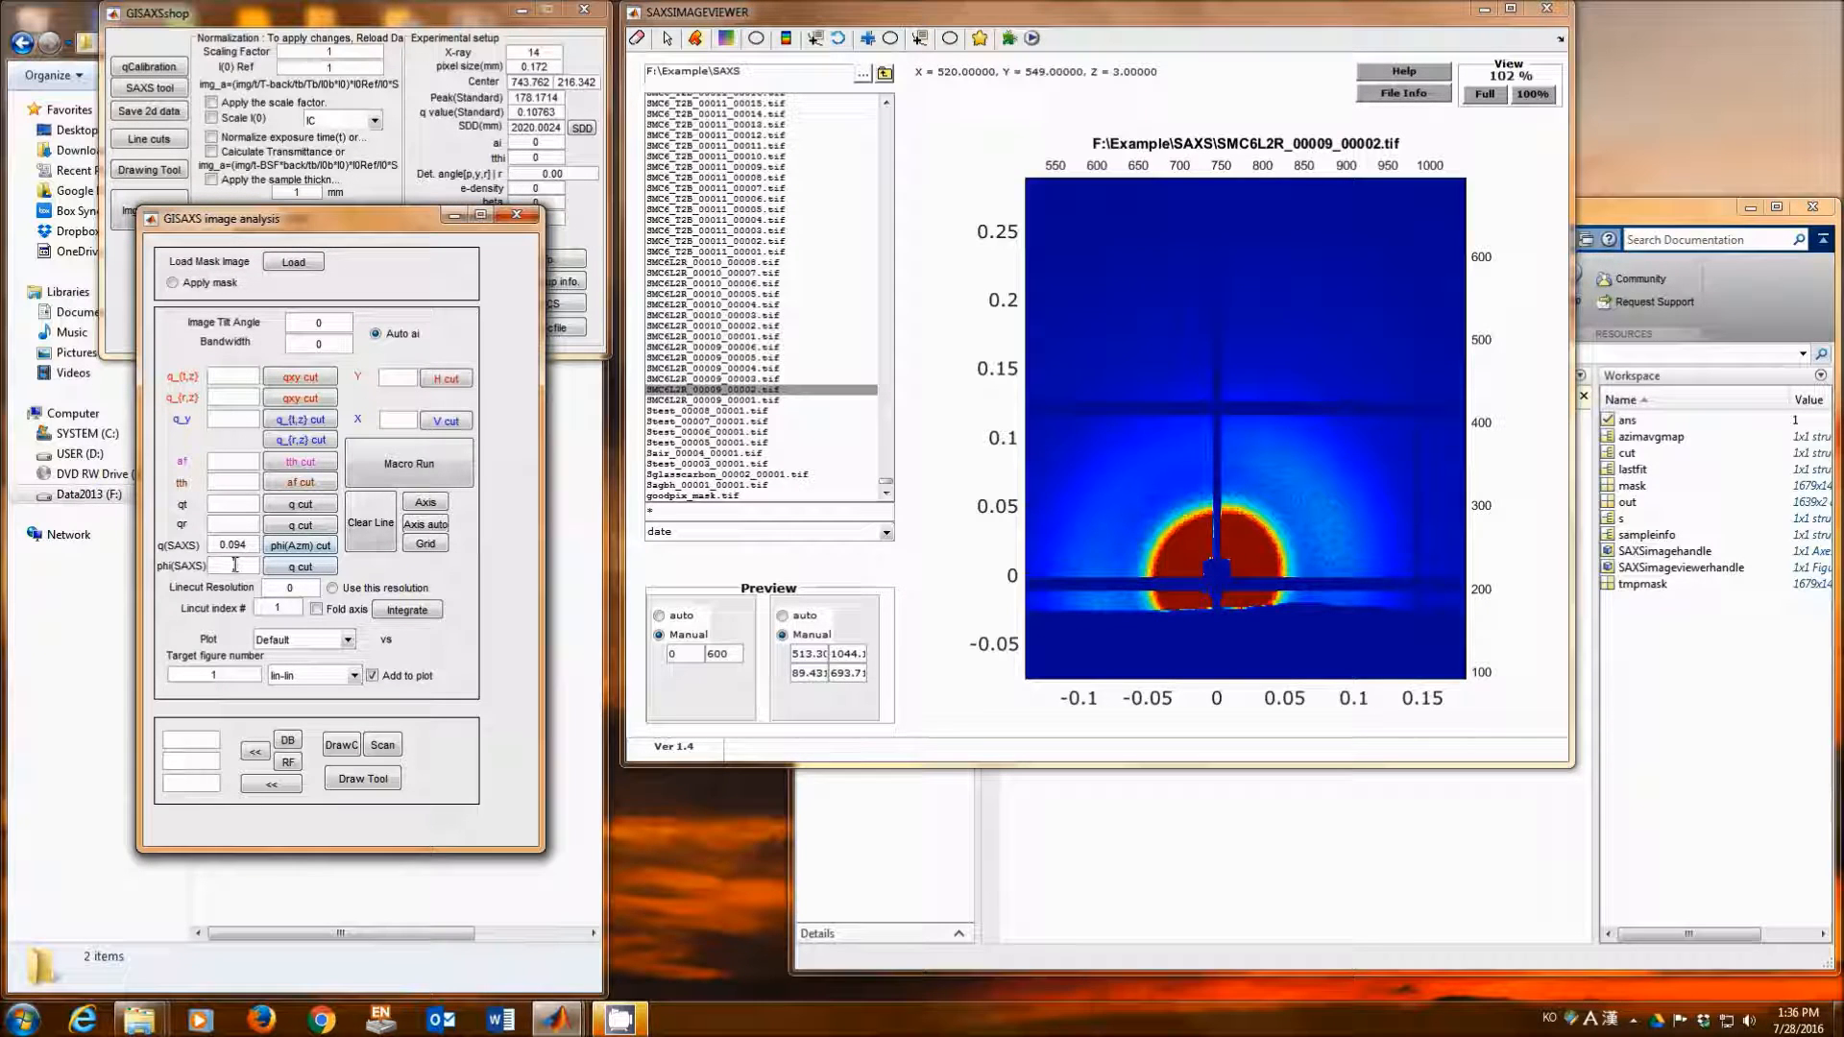
pyautogui.write('45')
pyautogui.click(300, 566)
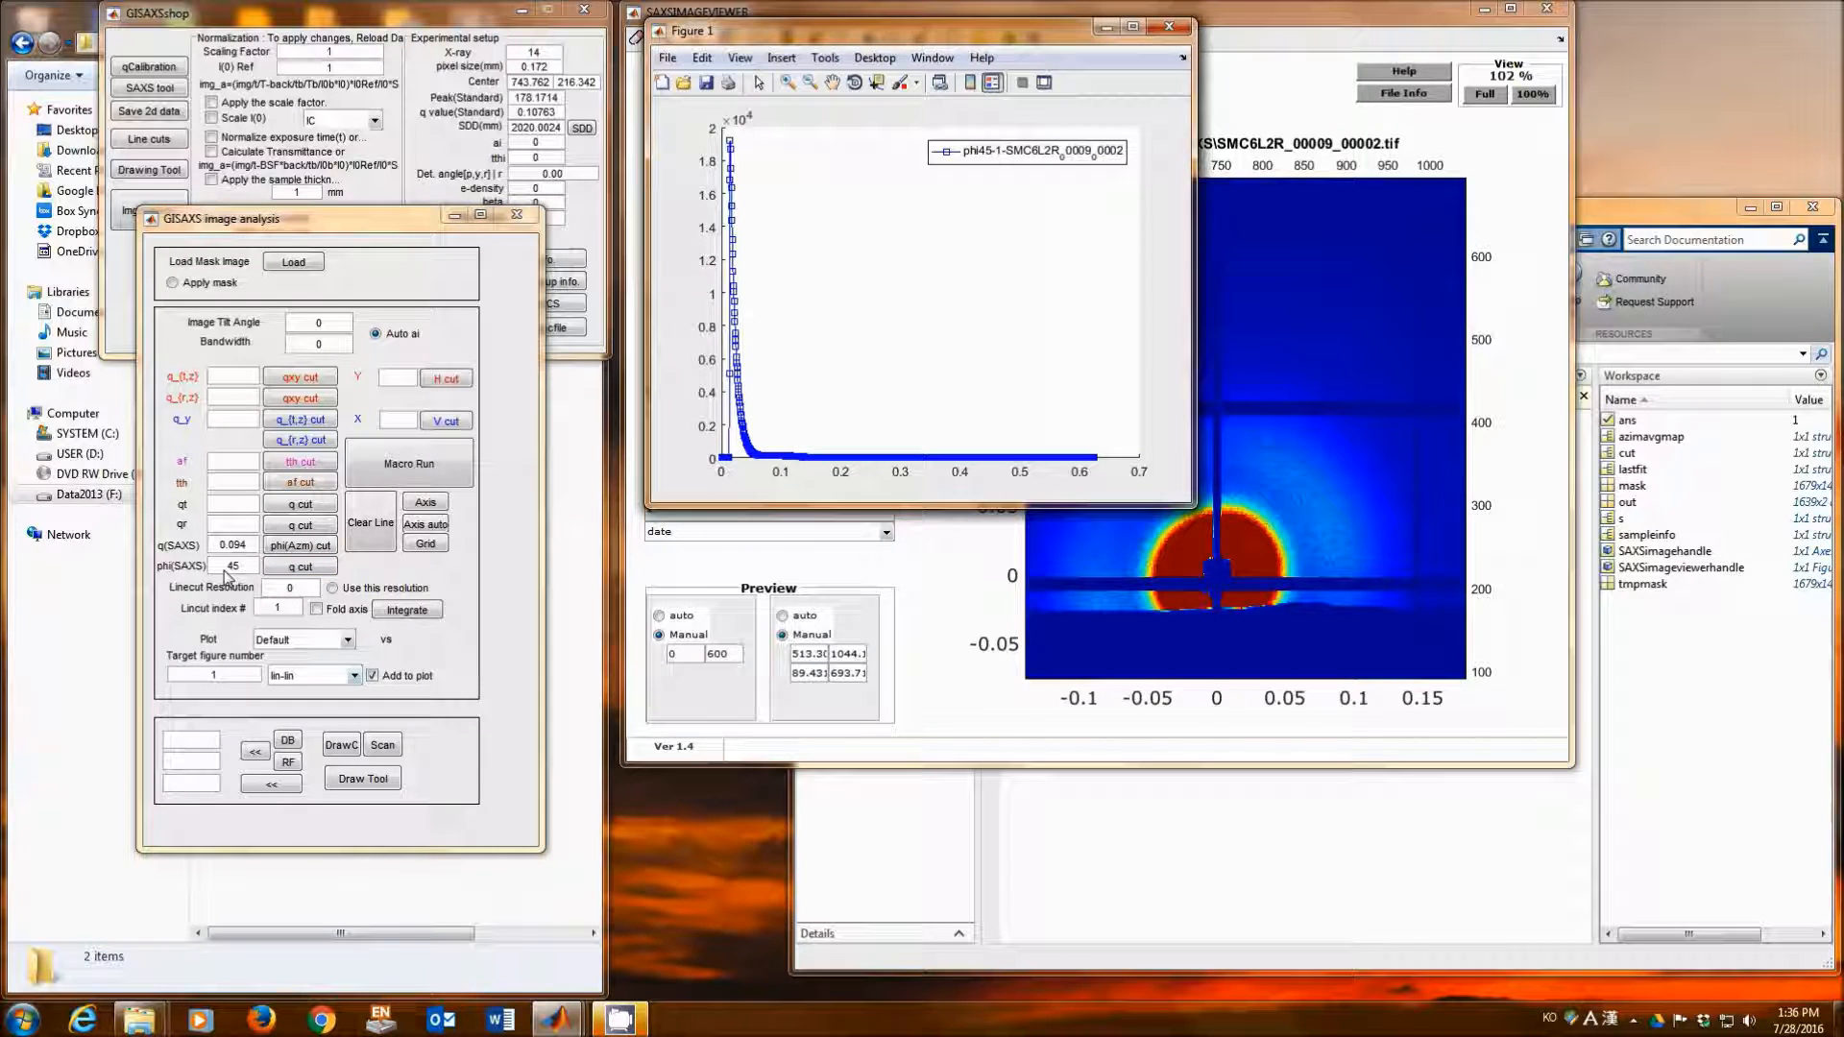
pyautogui.click(297, 678)
pyautogui.click(303, 745)
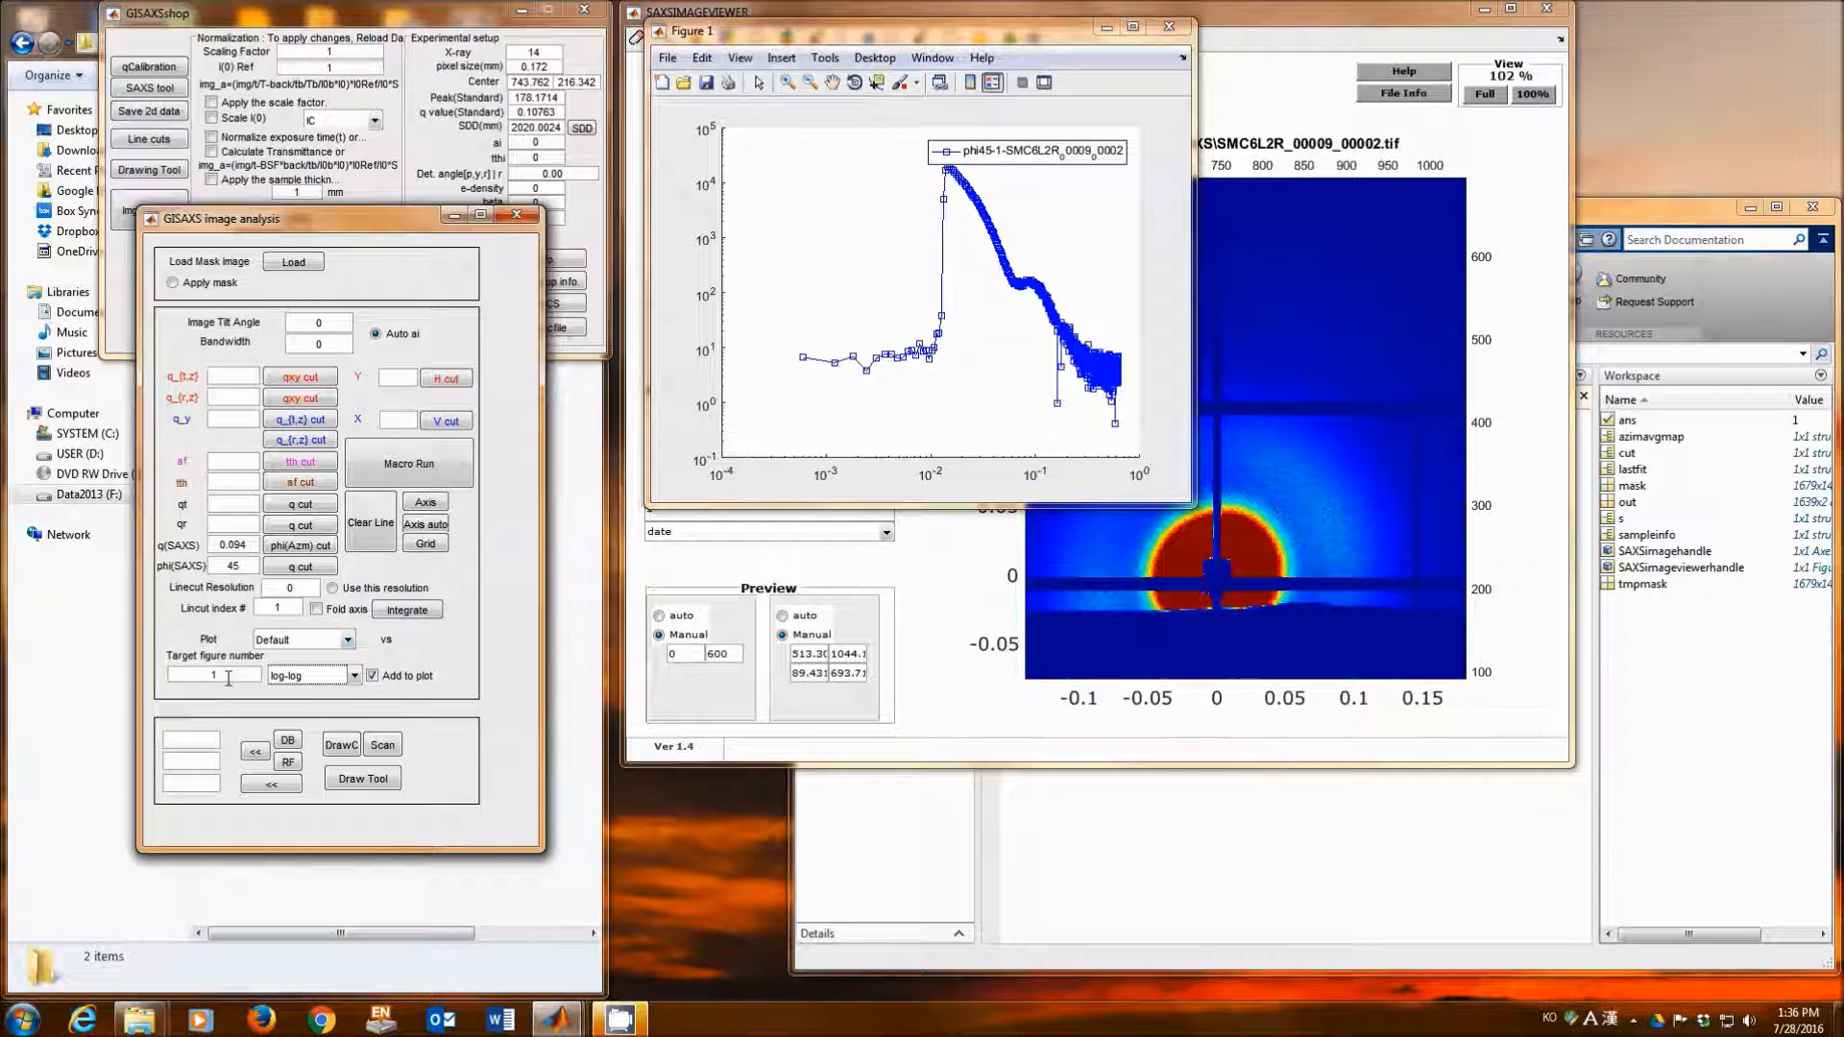
# Step: Move Figure 1 closer to the GISAXS image analysis window and set phi(SAXS) to 46
pyautogui.moveTo(231, 676); pyautogui.dragTo(202, 669)
pyautogui.press('BackSpace')
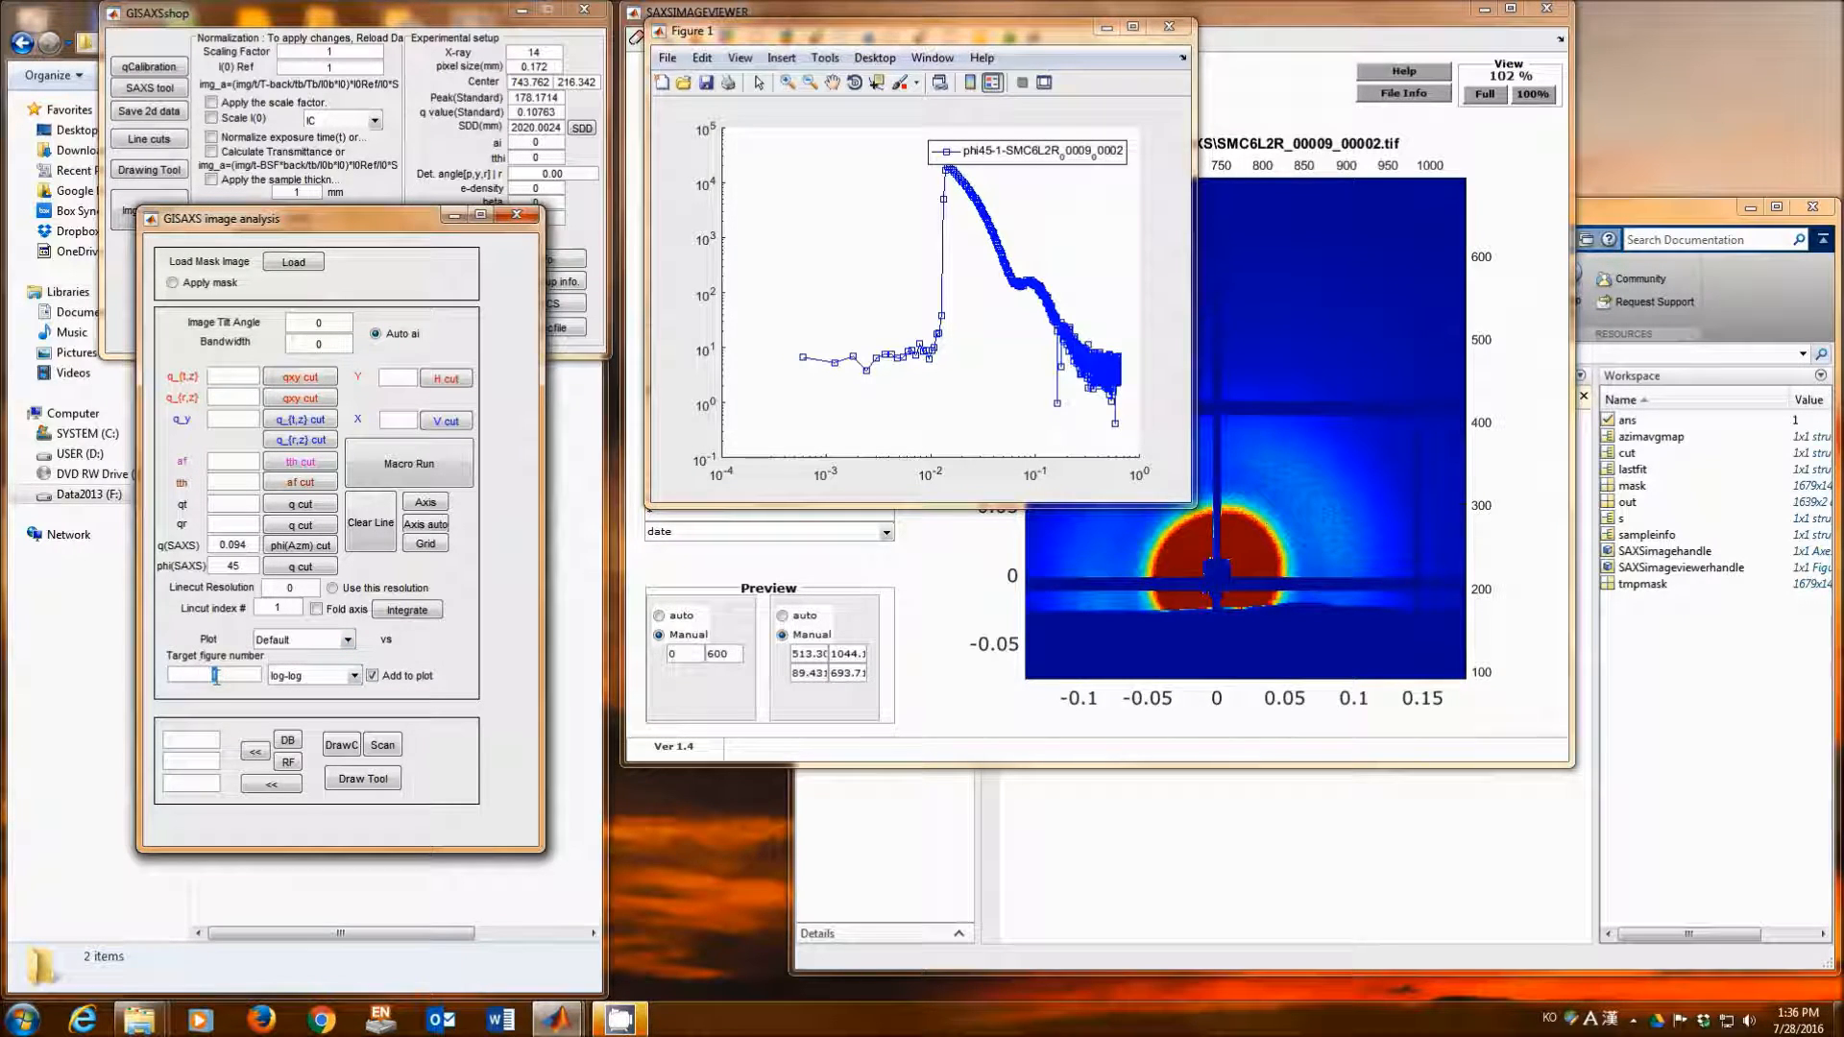
pyautogui.moveTo(787, 36); pyautogui.dragTo(747, 103)
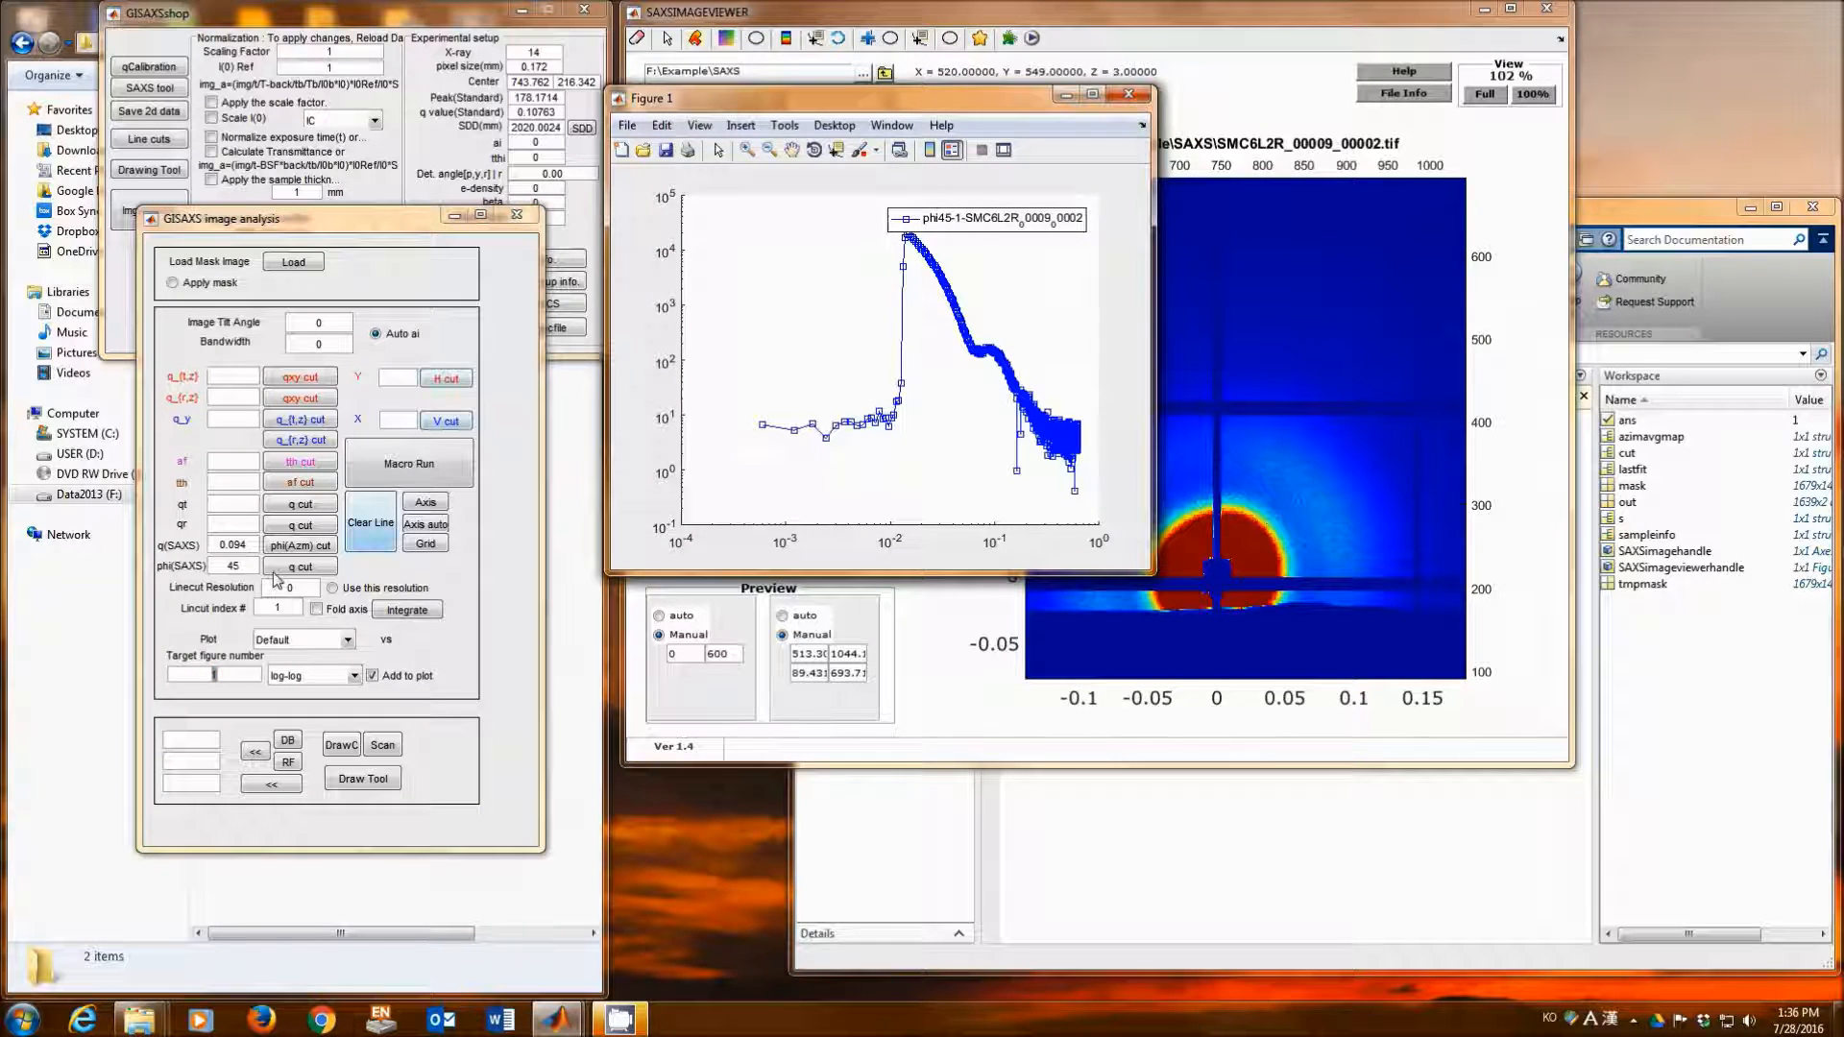
pyautogui.click(242, 566)
pyautogui.moveTo(242, 567); pyautogui.dragTo(248, 573)
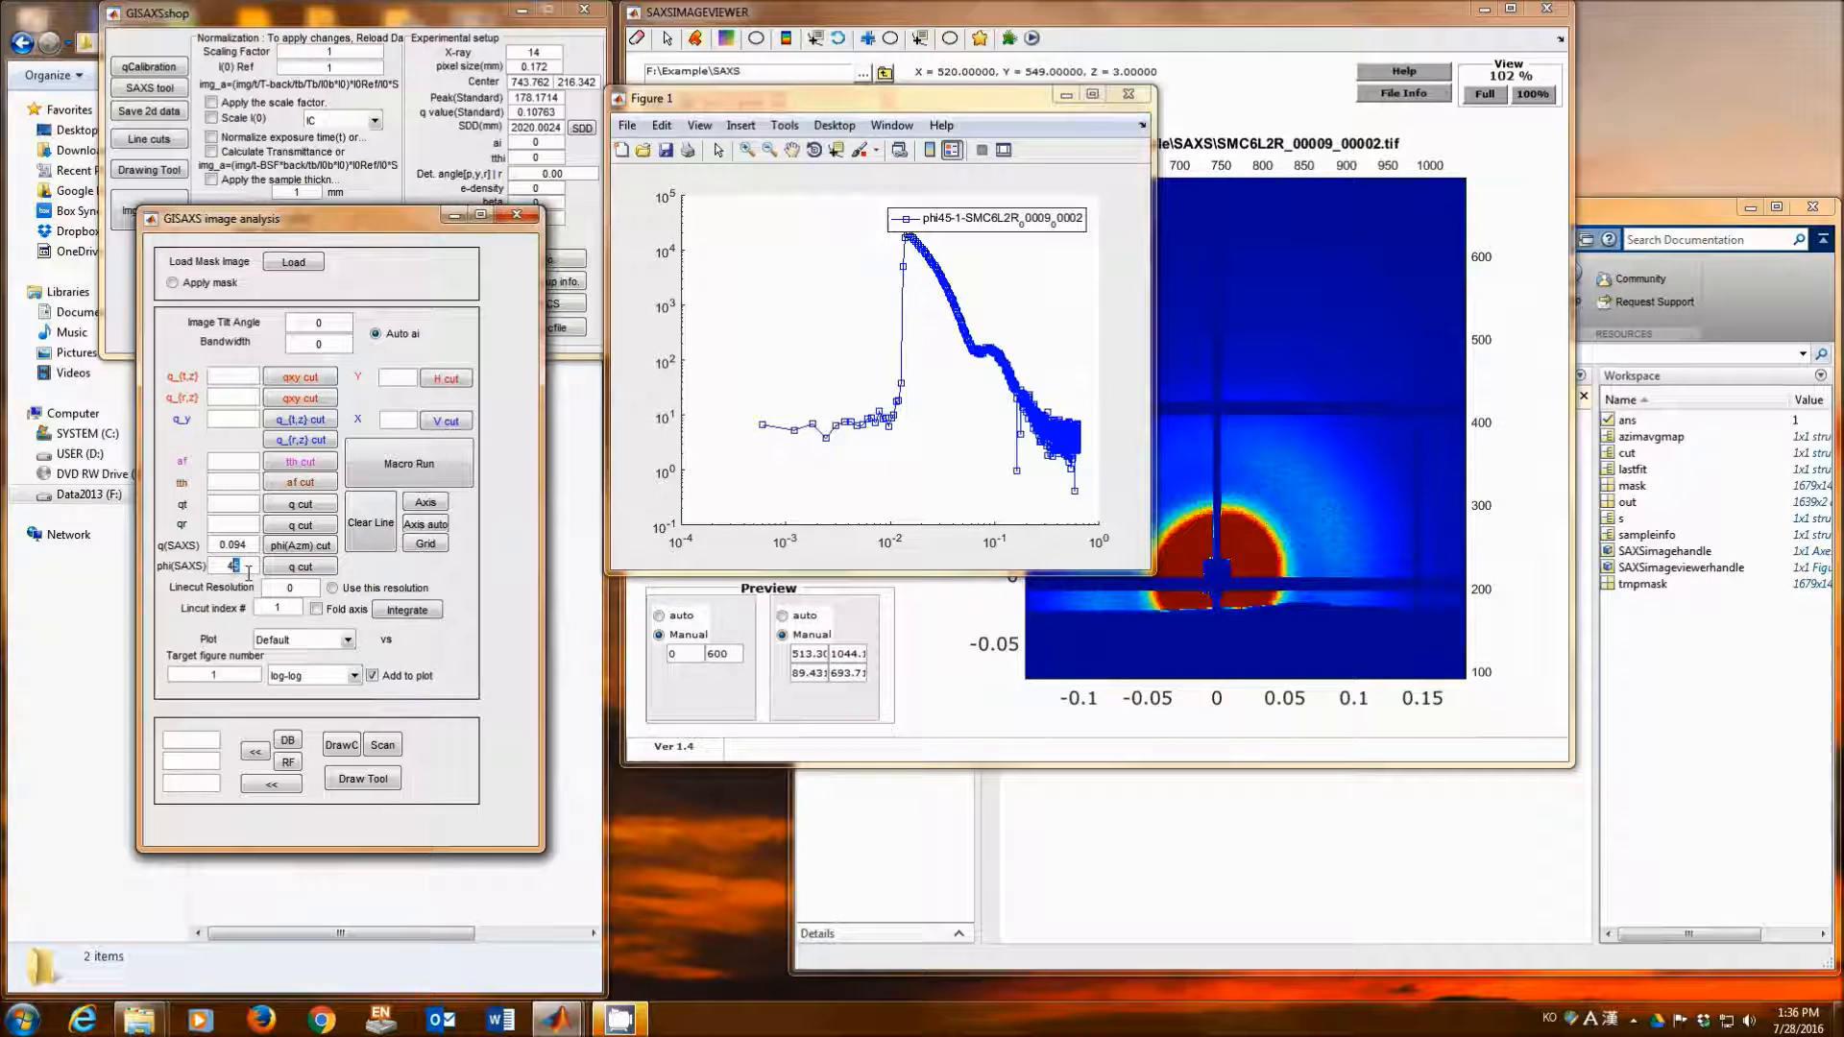
pyautogui.write('6')
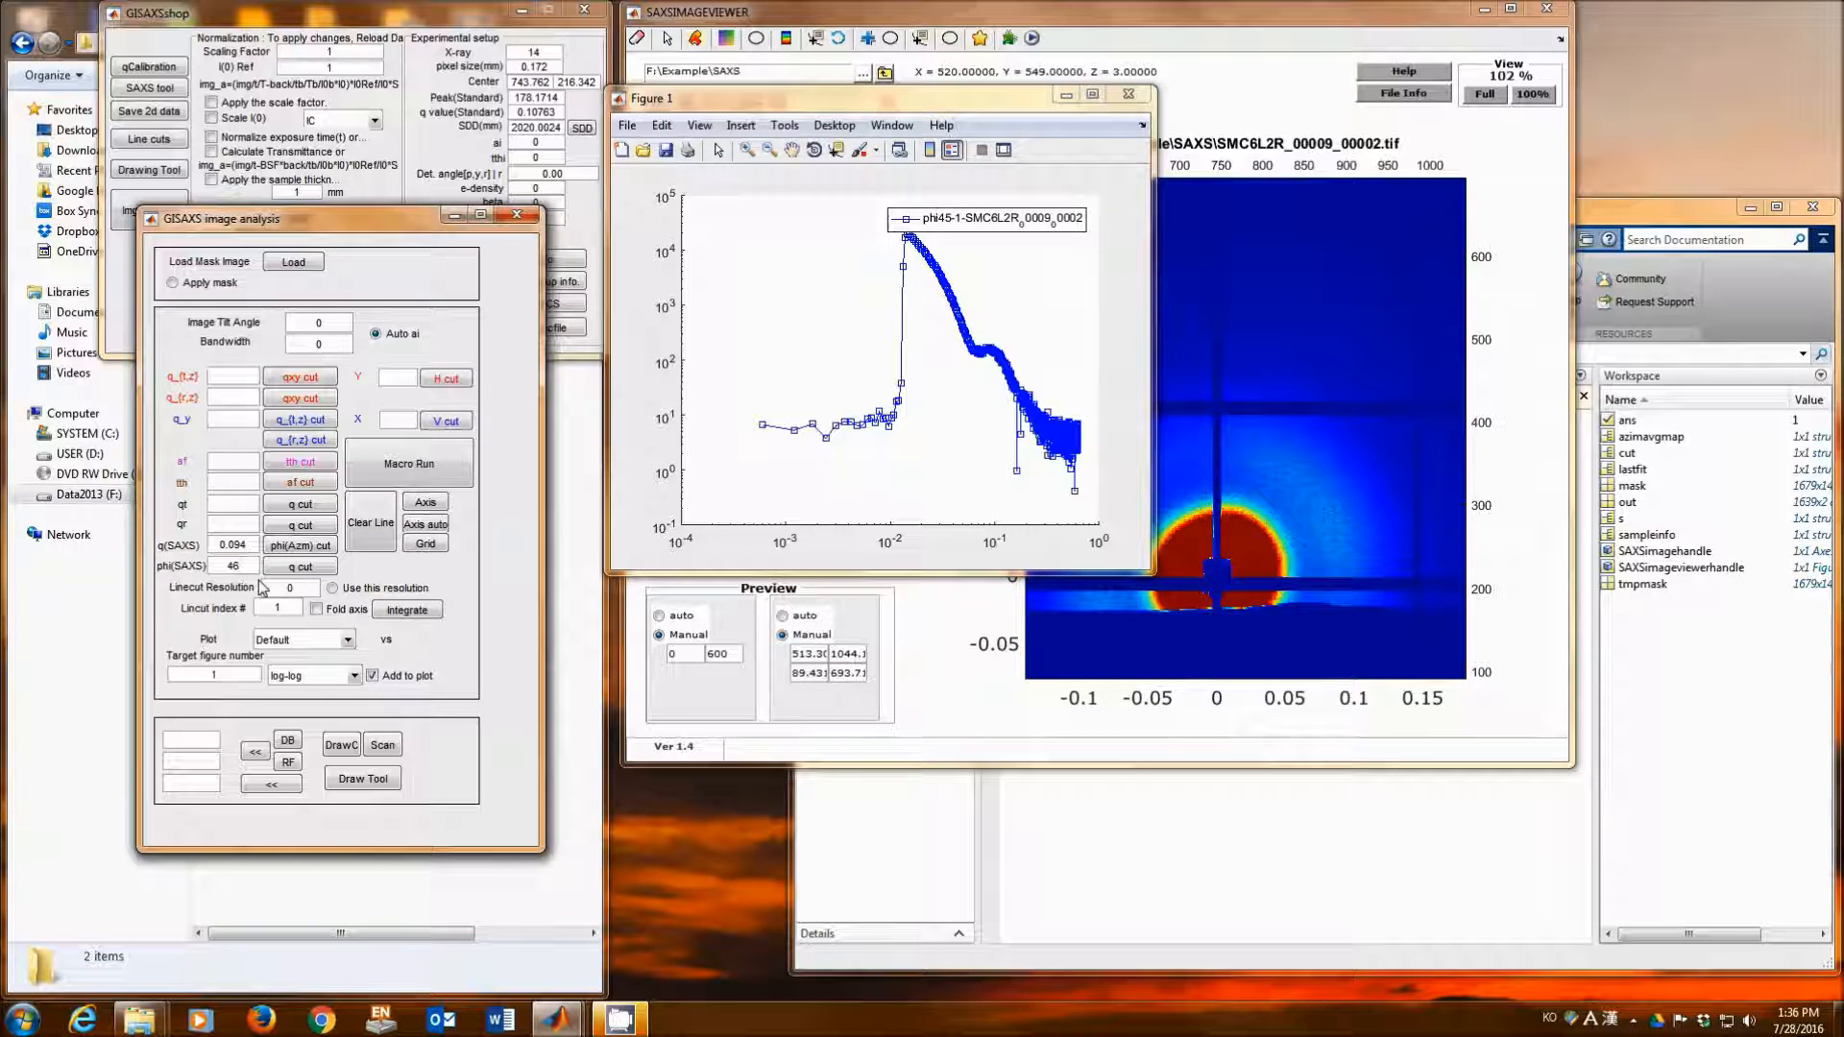
# Step: Plot the phi 46 q cut in target figure 2 and place that figure beside Figure 1 for comparison
pyautogui.moveTo(223, 675); pyautogui.dragTo(200, 677)
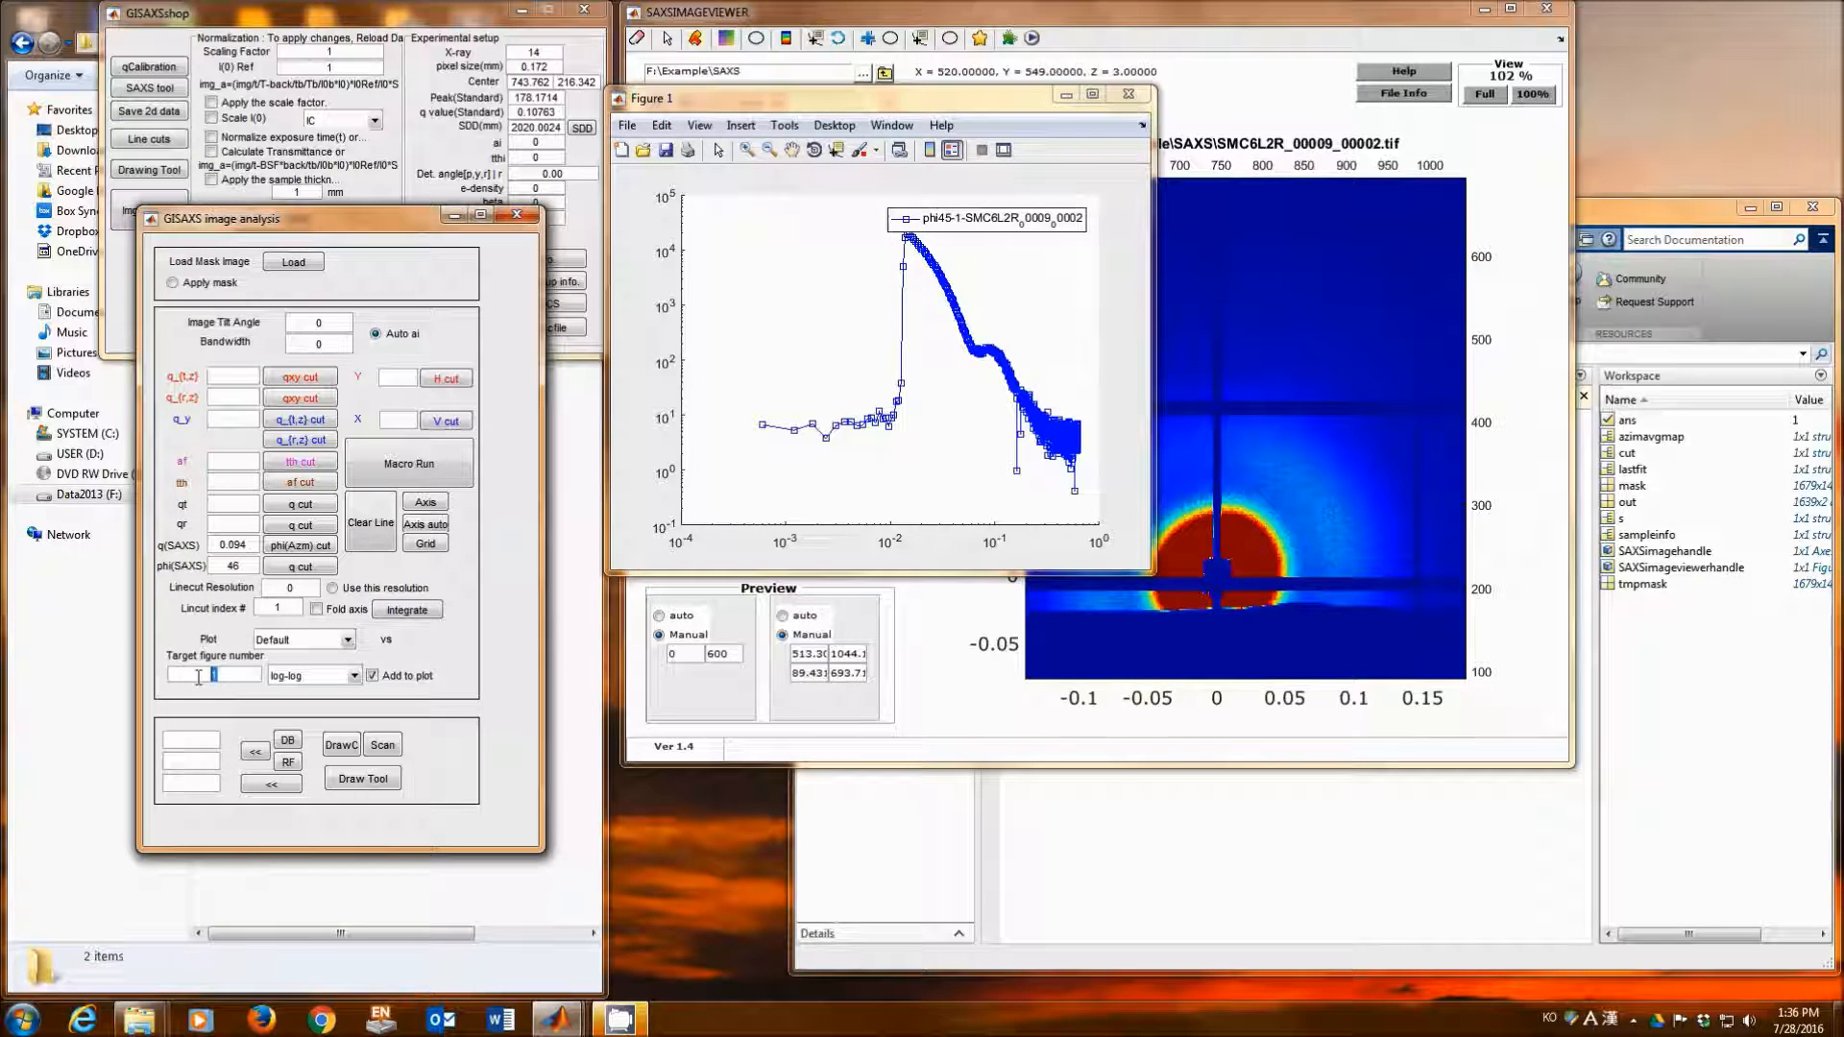
pyautogui.write('2')
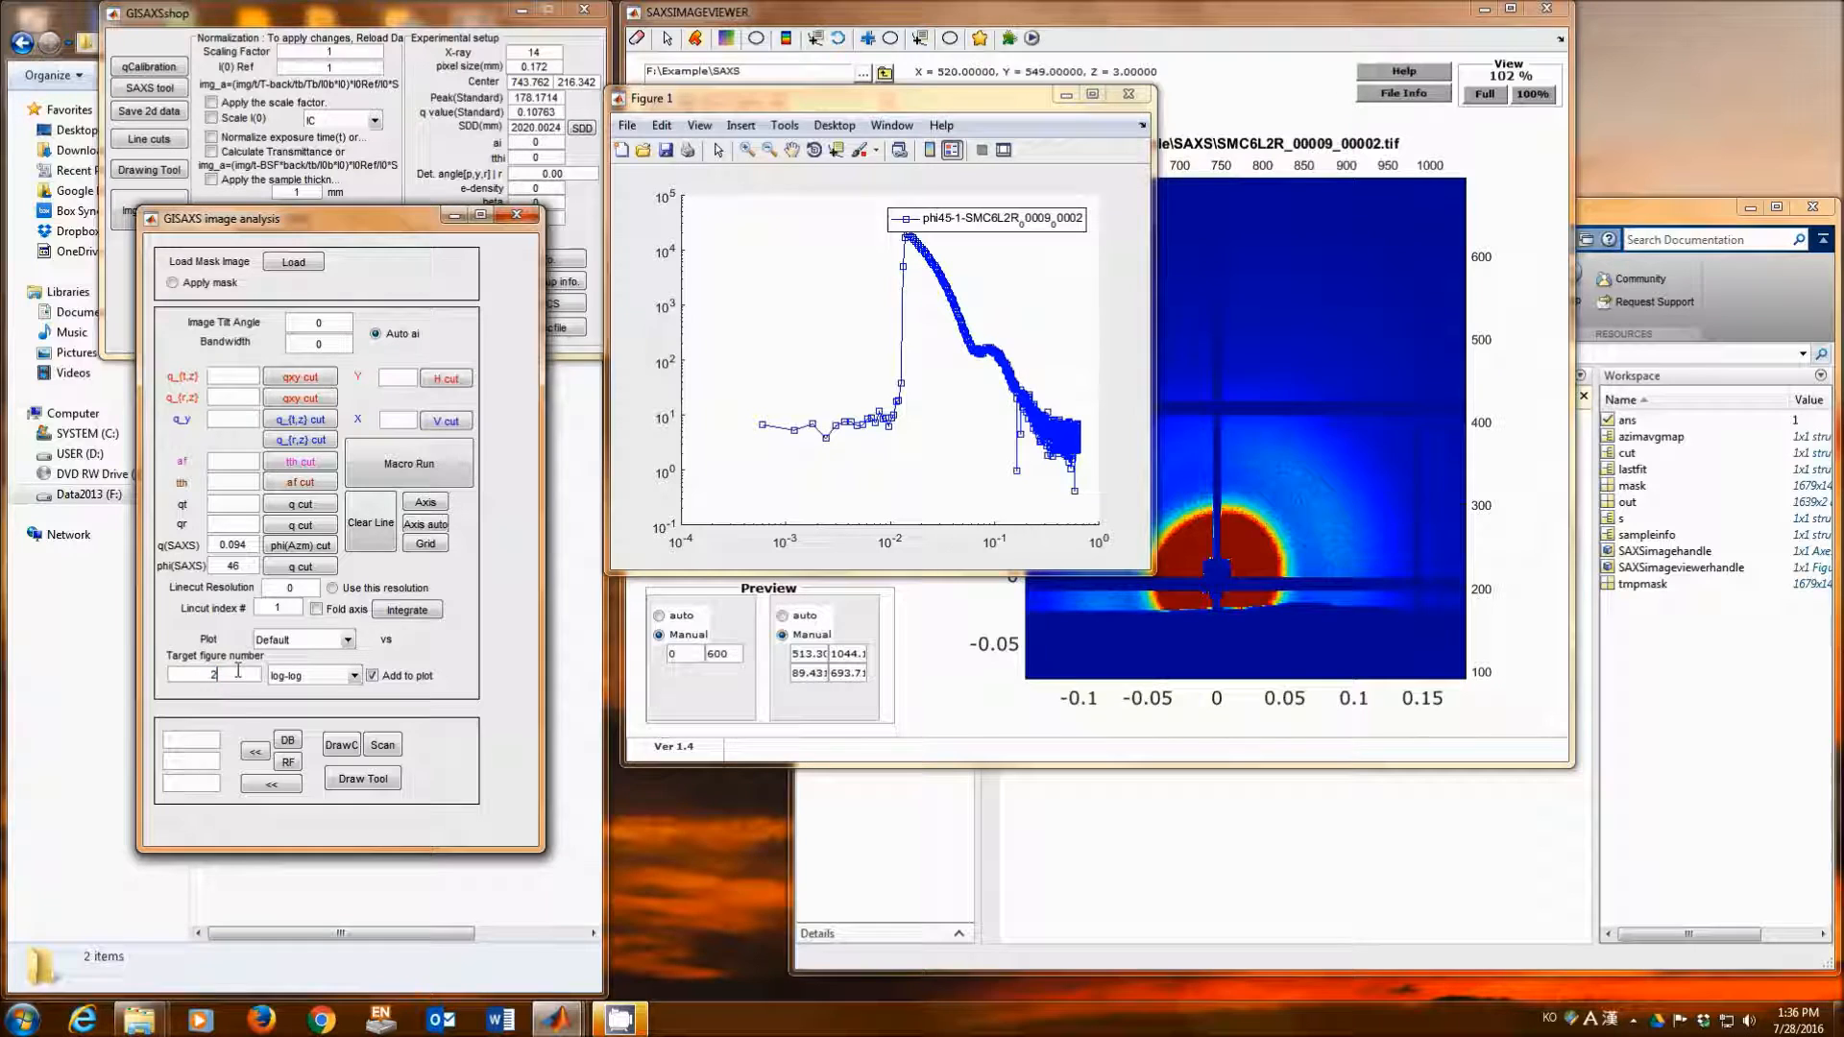
pyautogui.click(304, 569)
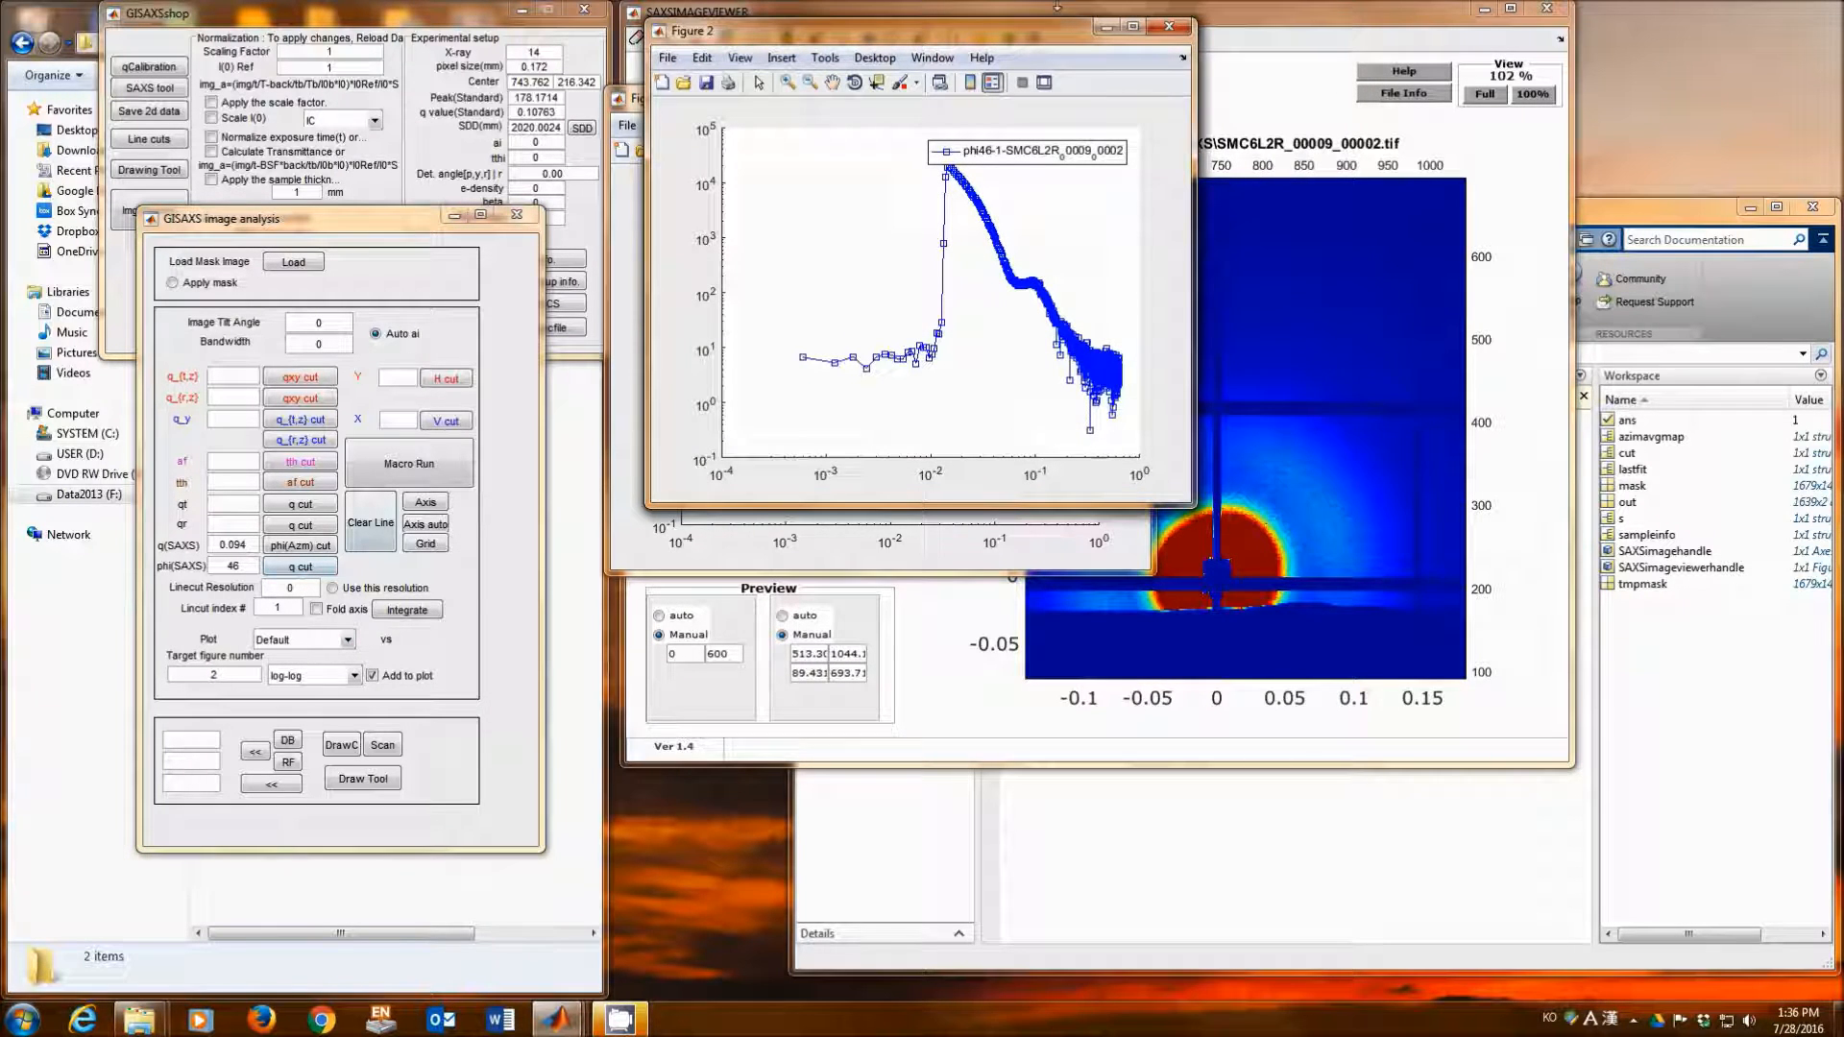
pyautogui.moveTo(1016, 51); pyautogui.dragTo(1517, 126)
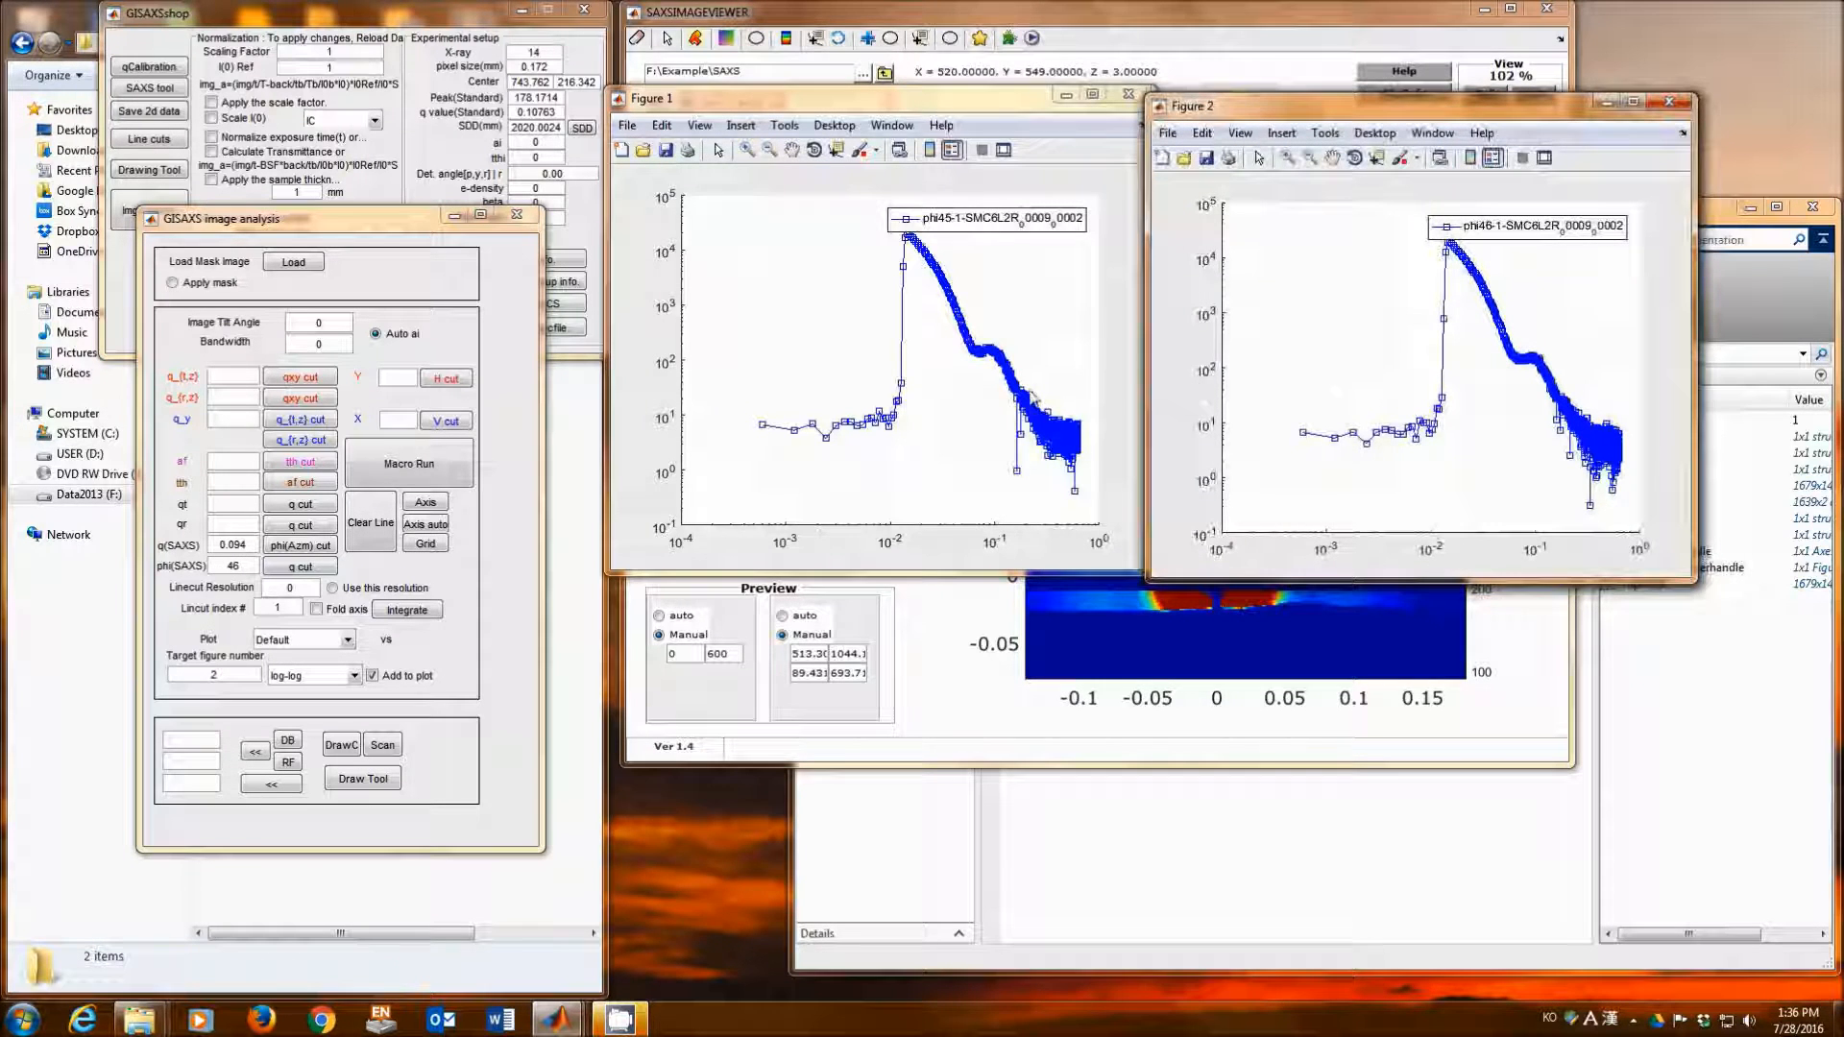
# Step: Close Figure 2, set the target figure number to 1 and add the phi 46 q cut to the phi 45 plot
pyautogui.click(1670, 101)
pyautogui.moveTo(231, 674); pyautogui.dragTo(187, 673)
pyautogui.write('1')
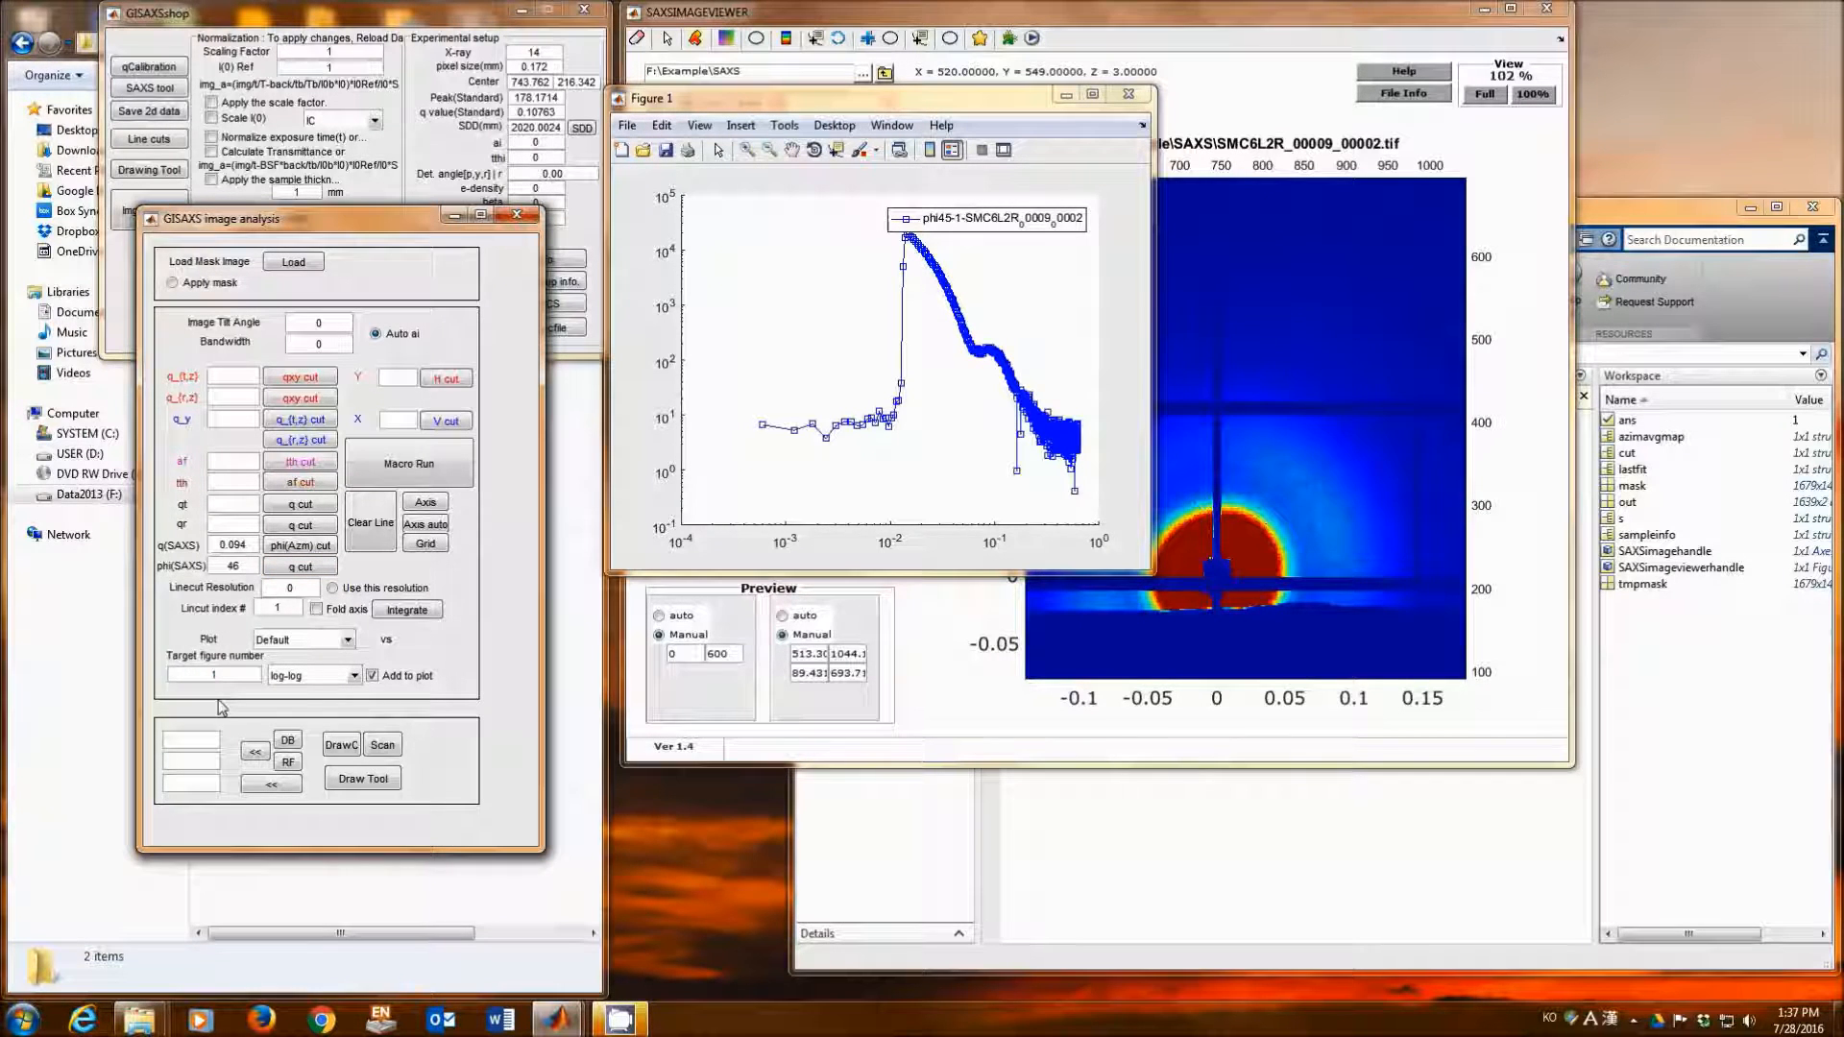
pyautogui.click(301, 569)
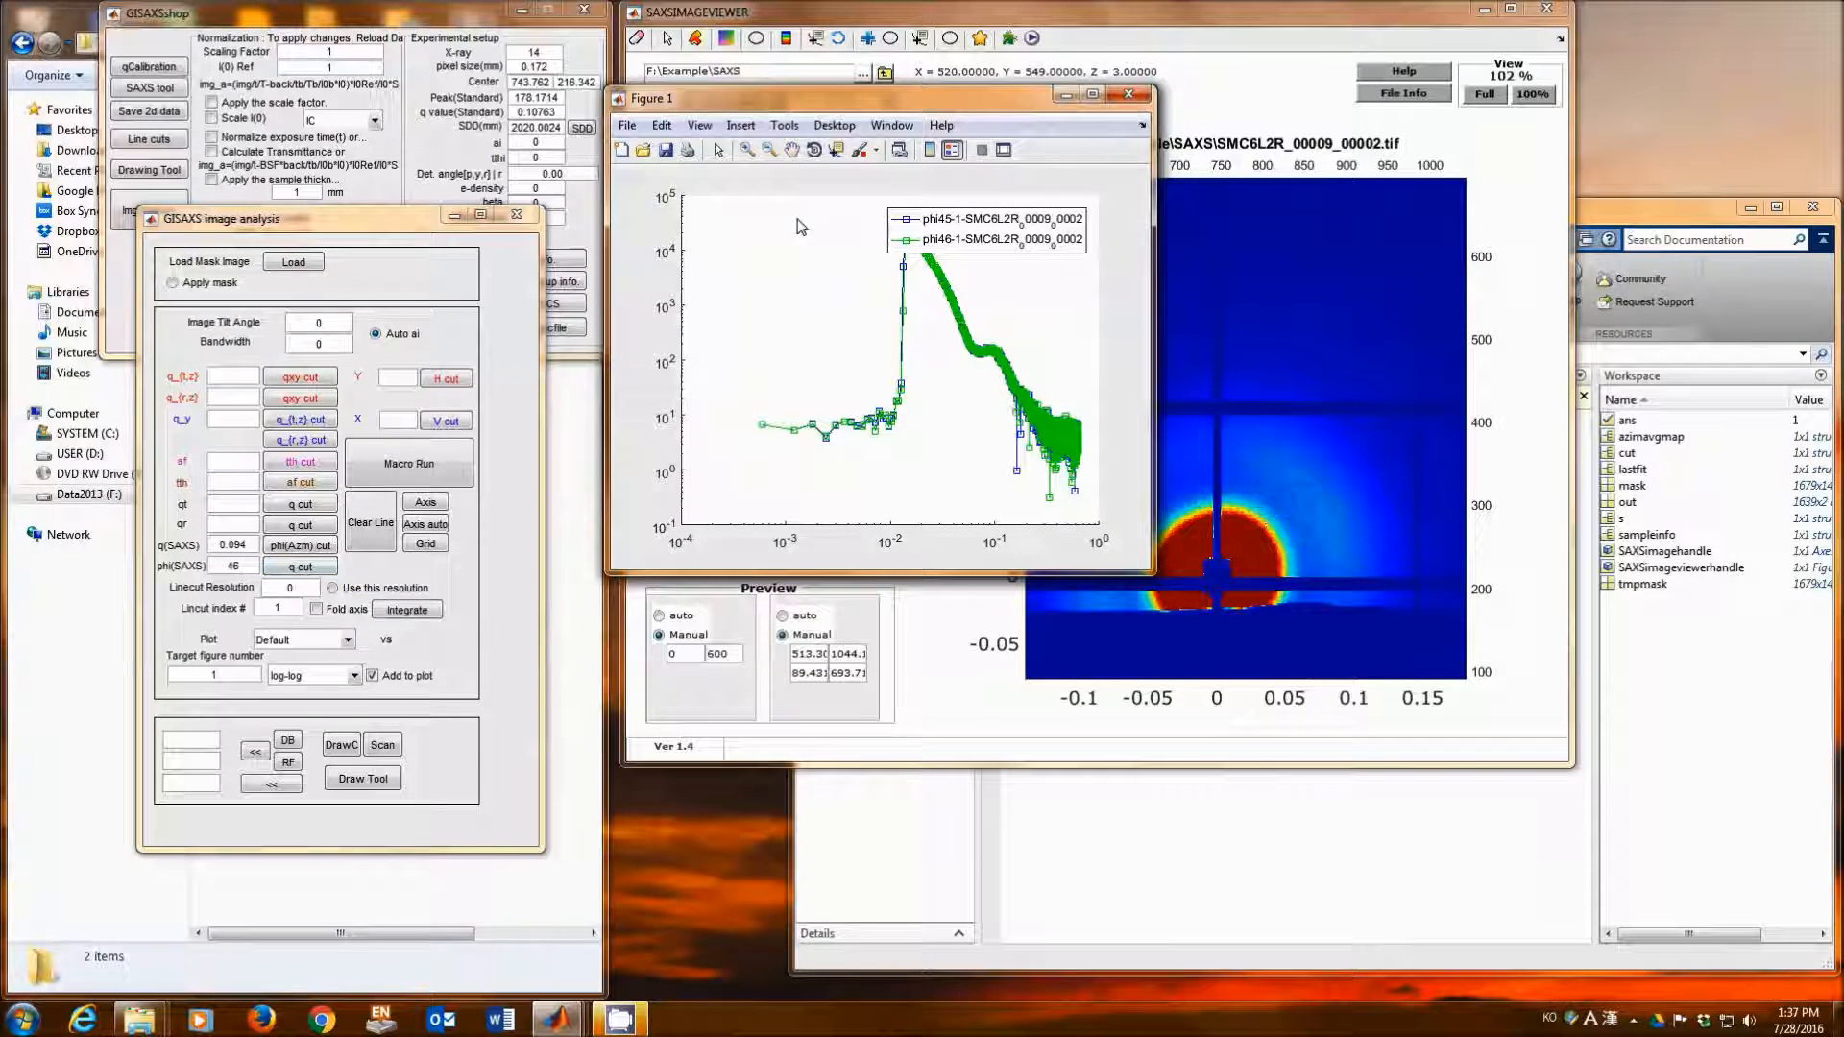
# Step: Zoom in on the overlaid phi 45 and 46 curves to compare them, close the figure and reposition the GISAXS image analysis window
pyautogui.click(748, 150)
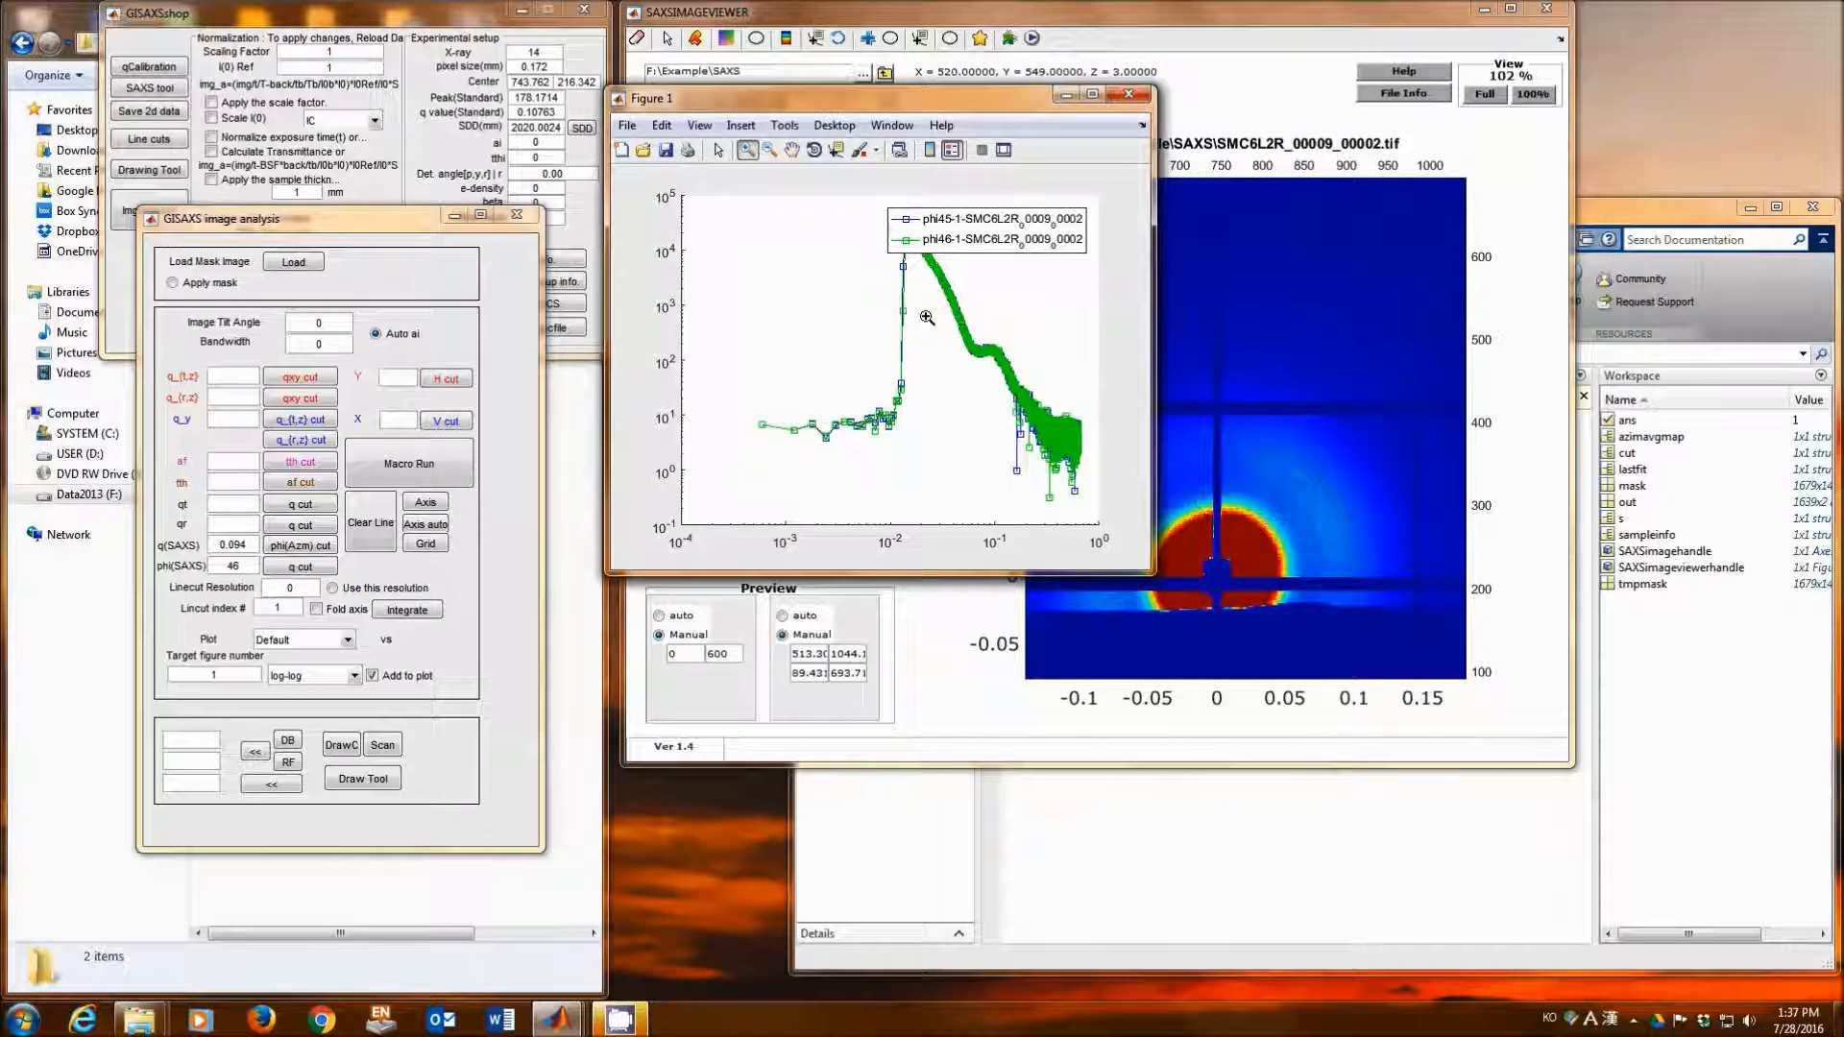
pyautogui.moveTo(1020, 386); pyautogui.dragTo(870, 217)
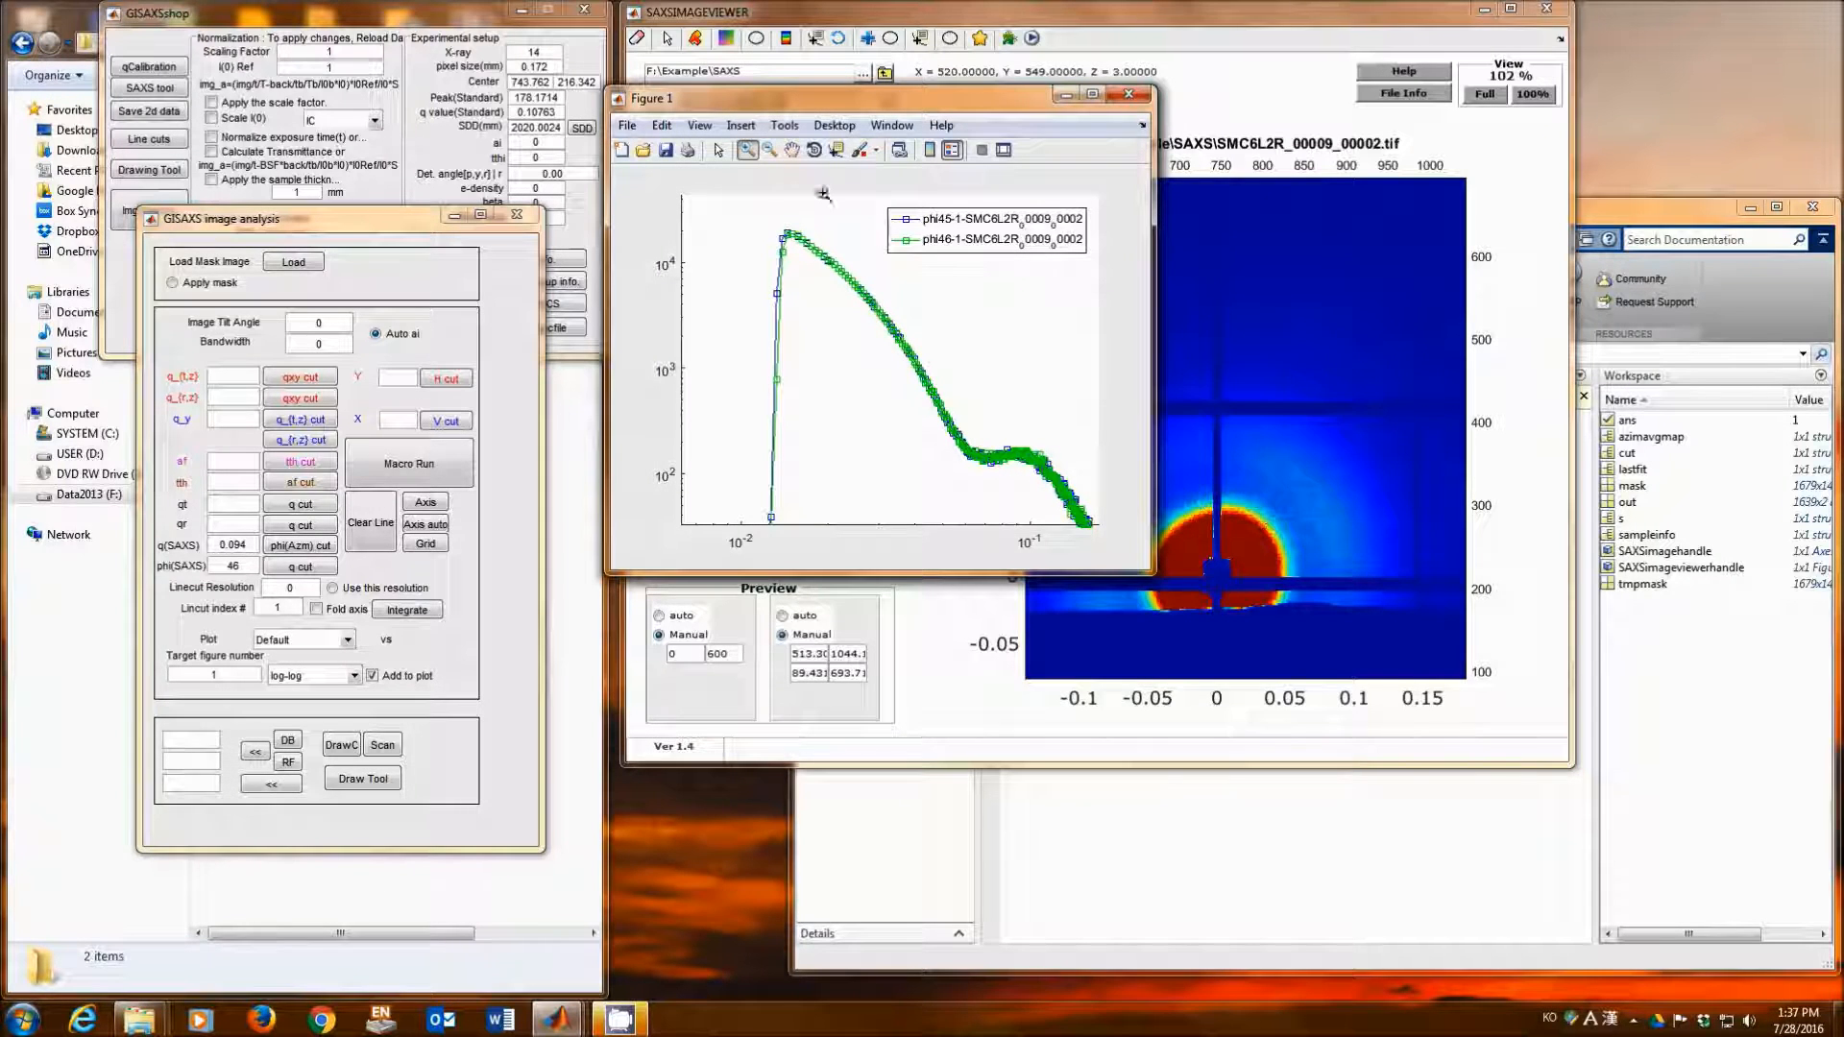
pyautogui.click(747, 151)
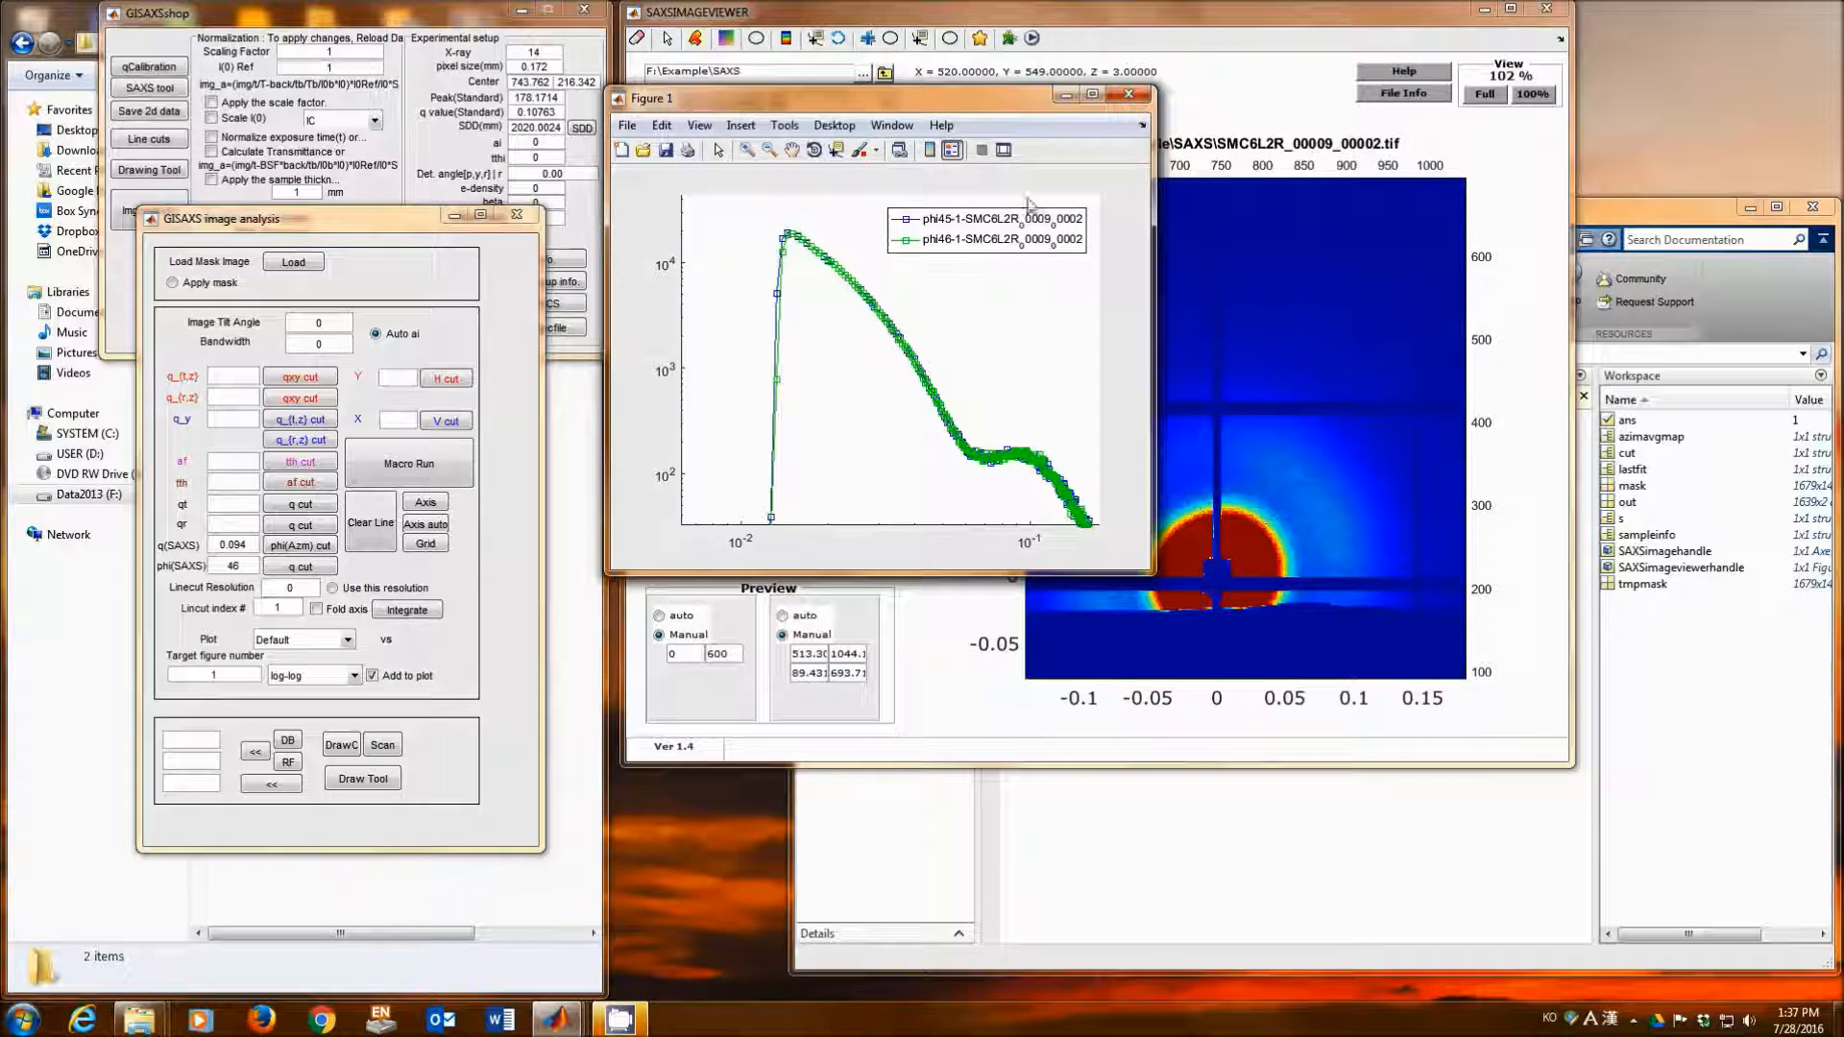
pyautogui.click(1128, 93)
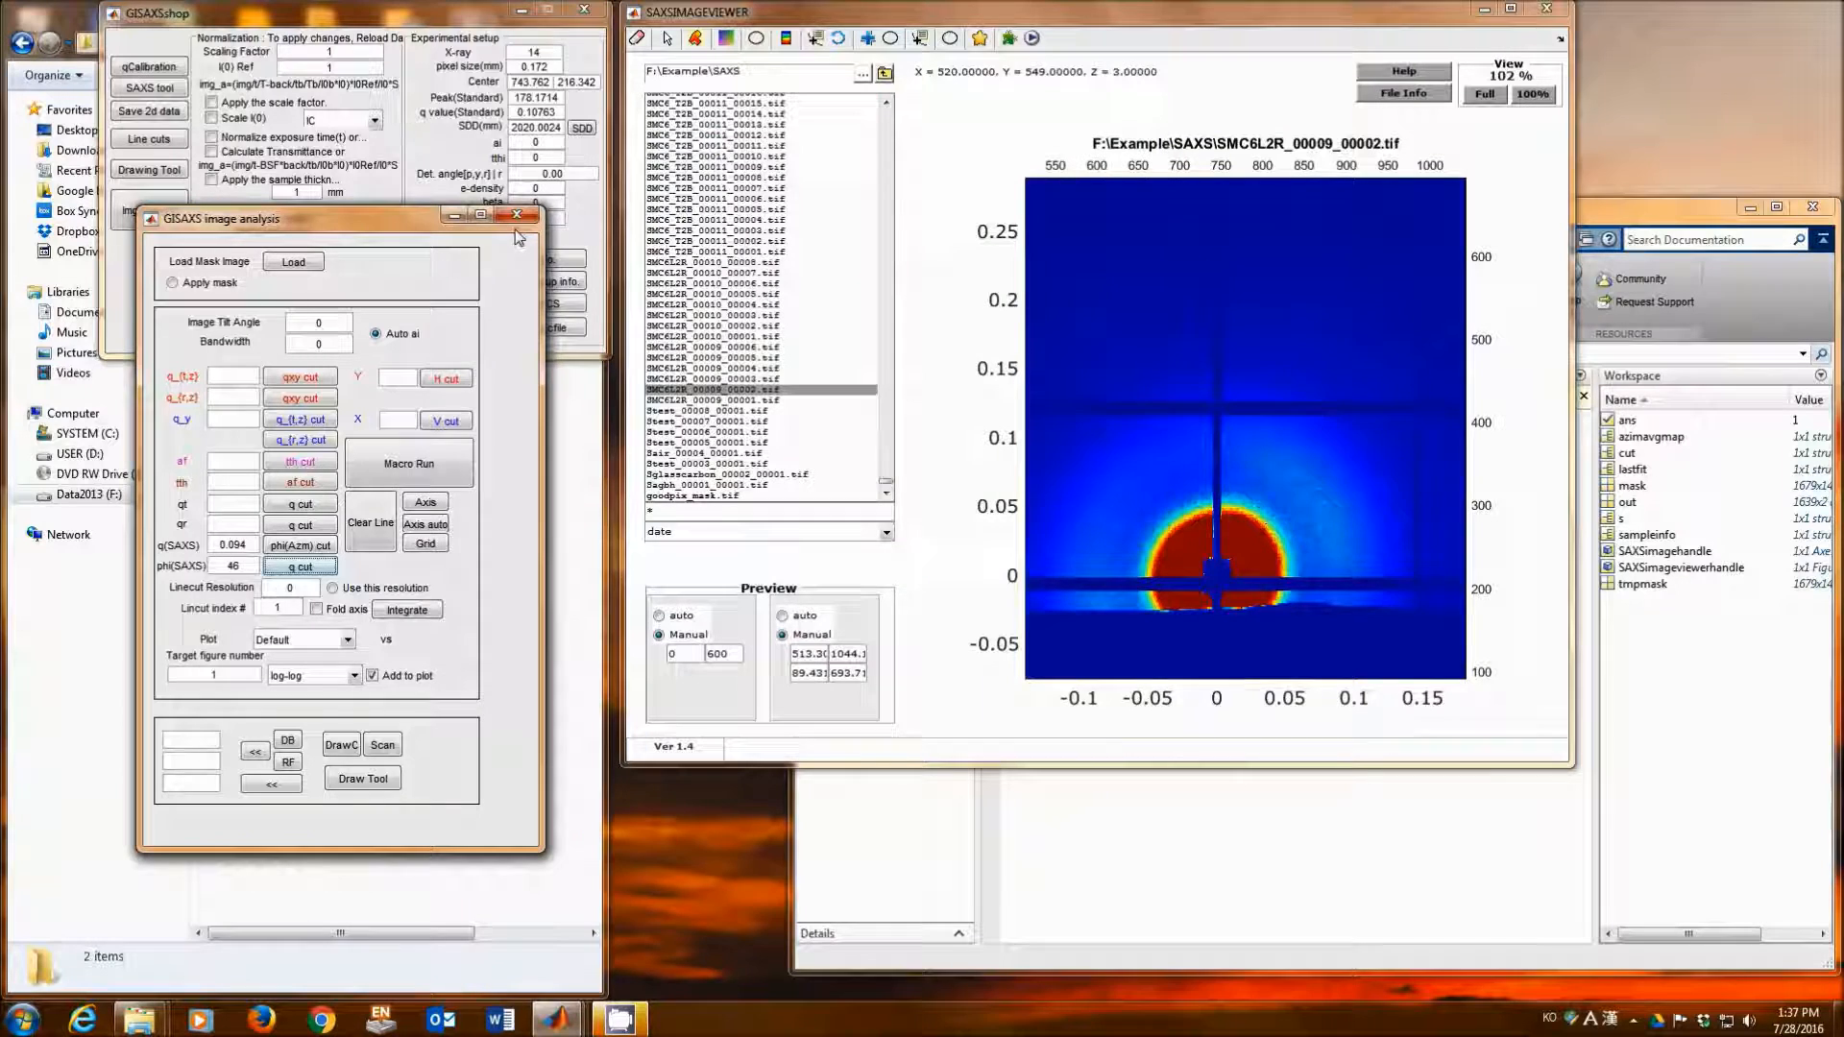
pyautogui.moveTo(415, 219); pyautogui.dragTo(455, 281)
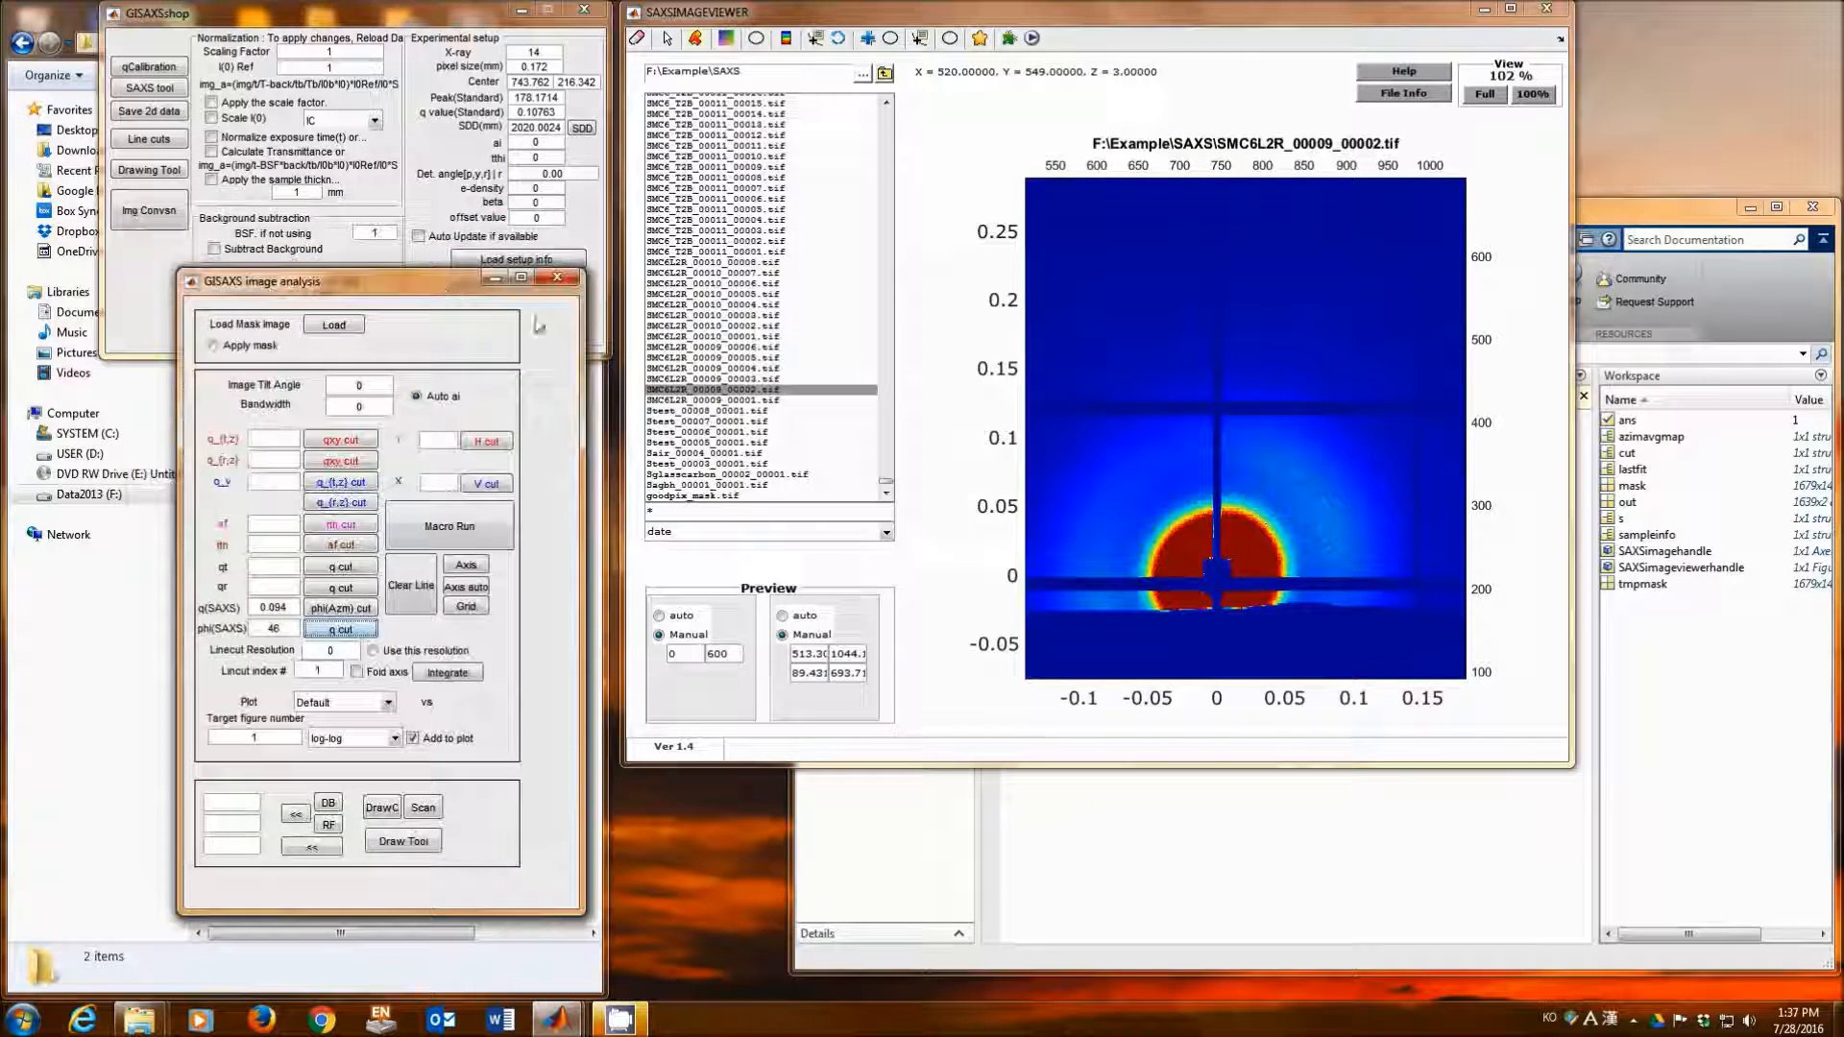